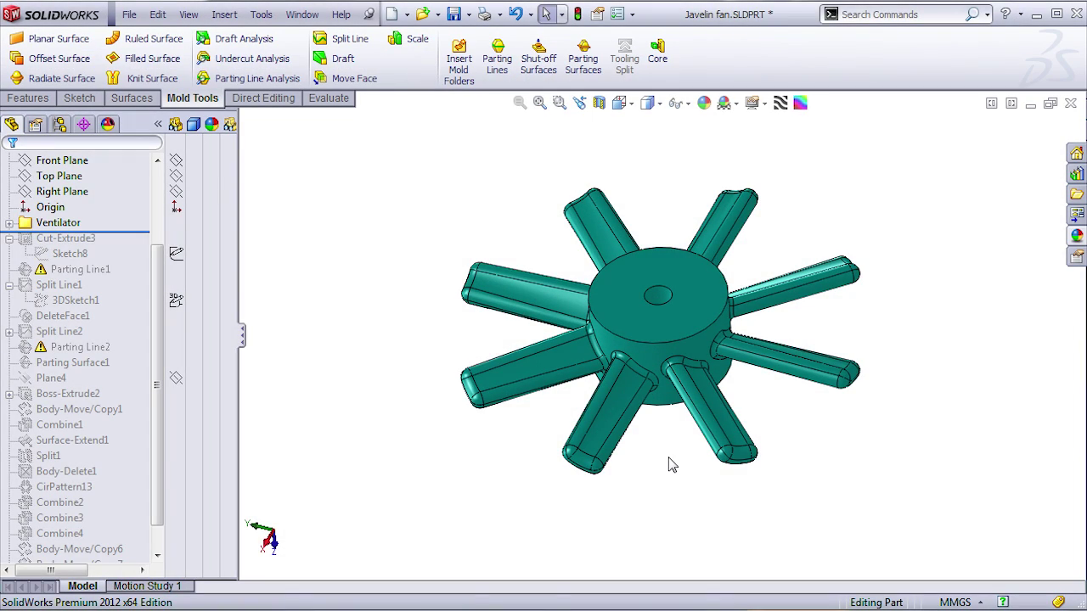
# Roll the feature history to the end and examine the fan with both completed mold halves.
pyautogui.moveTo(674, 466); pyautogui.dragTo(687, 431, button='middle')
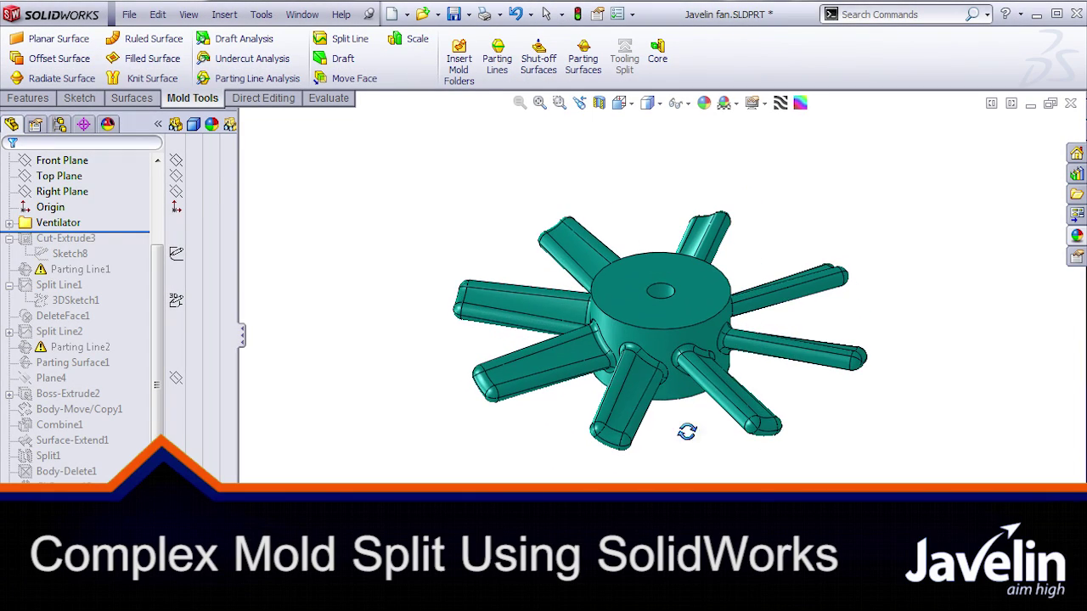
pyautogui.rightClick(138, 231)
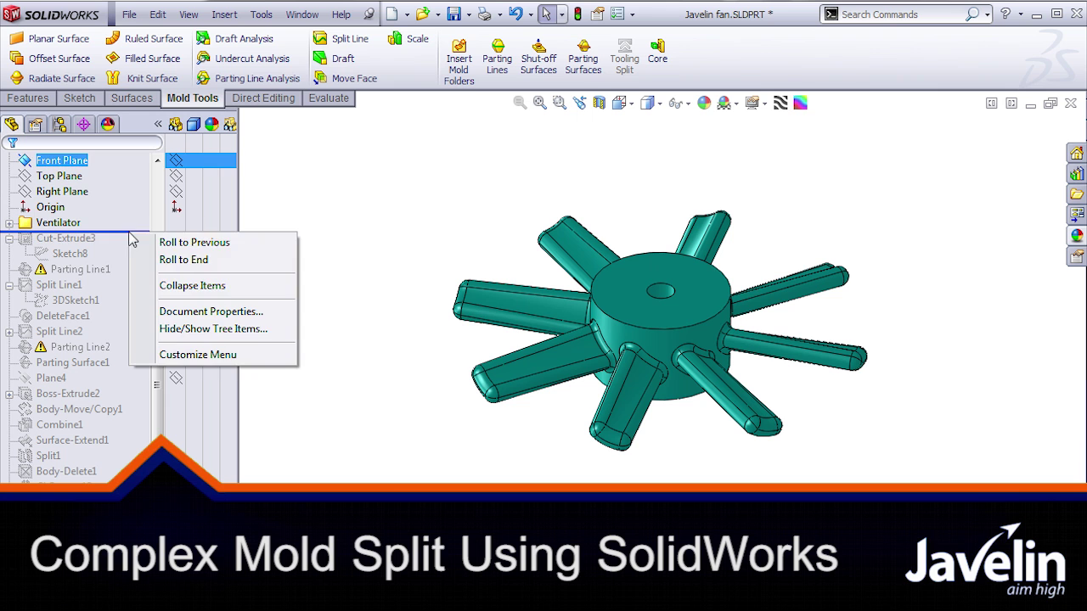
pyautogui.click(175, 255)
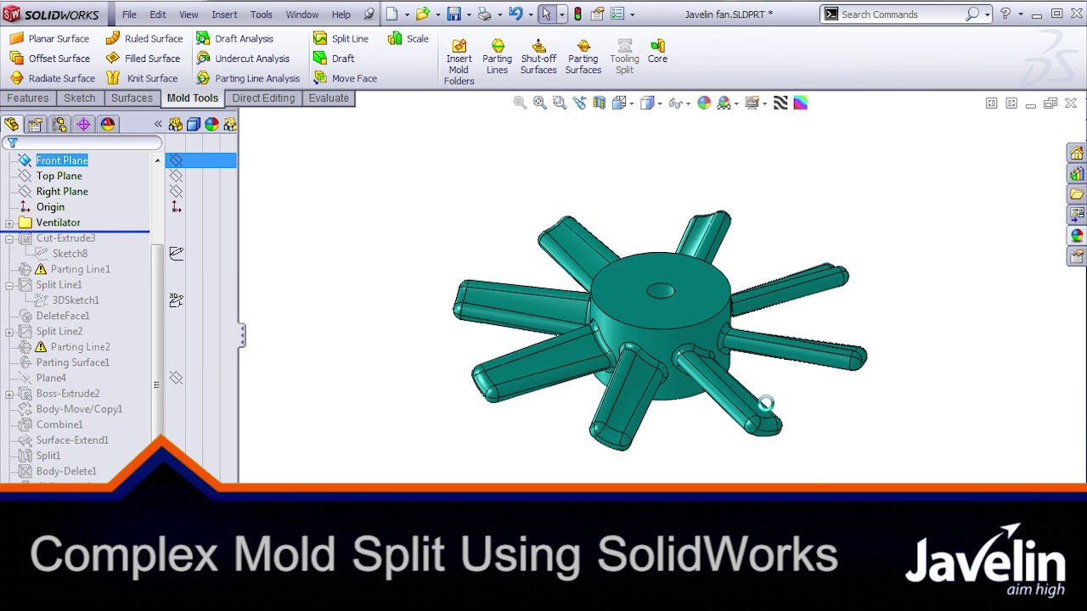
pyautogui.moveTo(857, 330); pyautogui.dragTo(875, 314, button='middle')
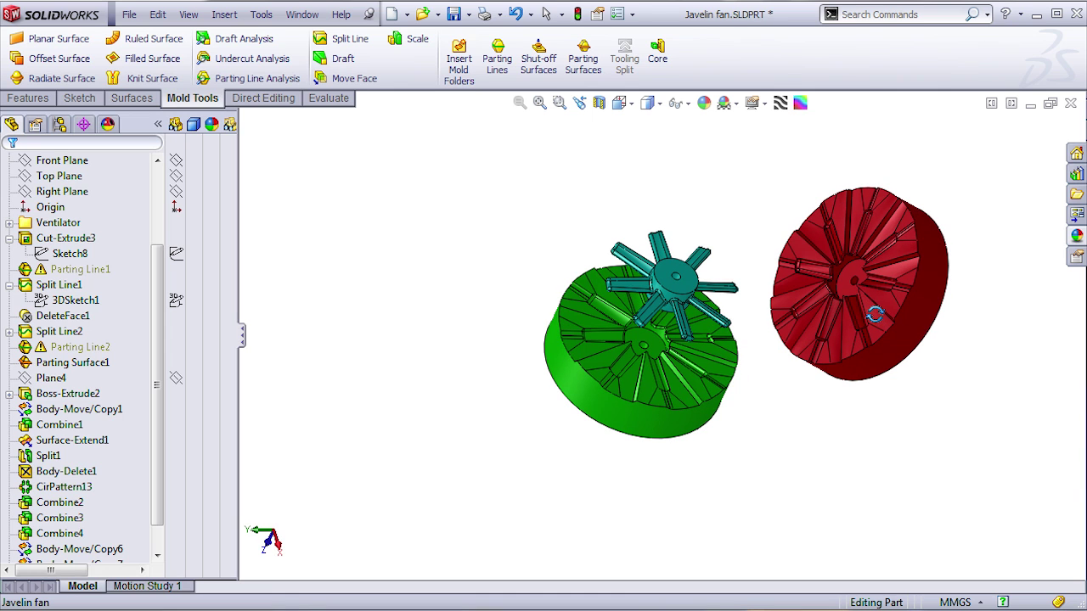
# Roll the model back to just before Cut-Extrude3, leaving the full fan, and inspect its hub and blades.
pyautogui.click(68, 239)
pyautogui.rightClick(67, 240)
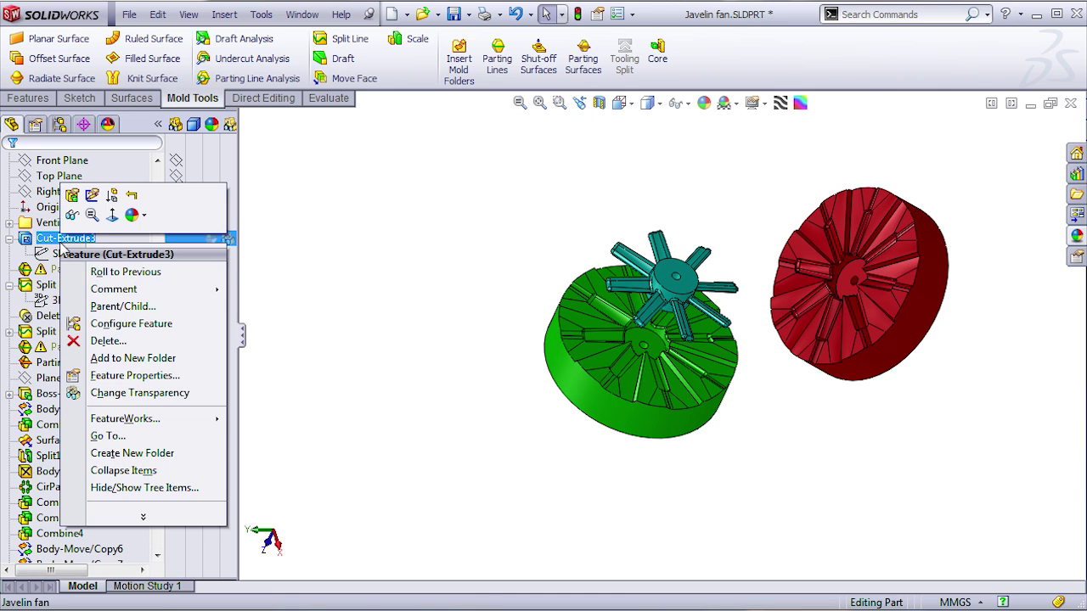
pyautogui.click(133, 208)
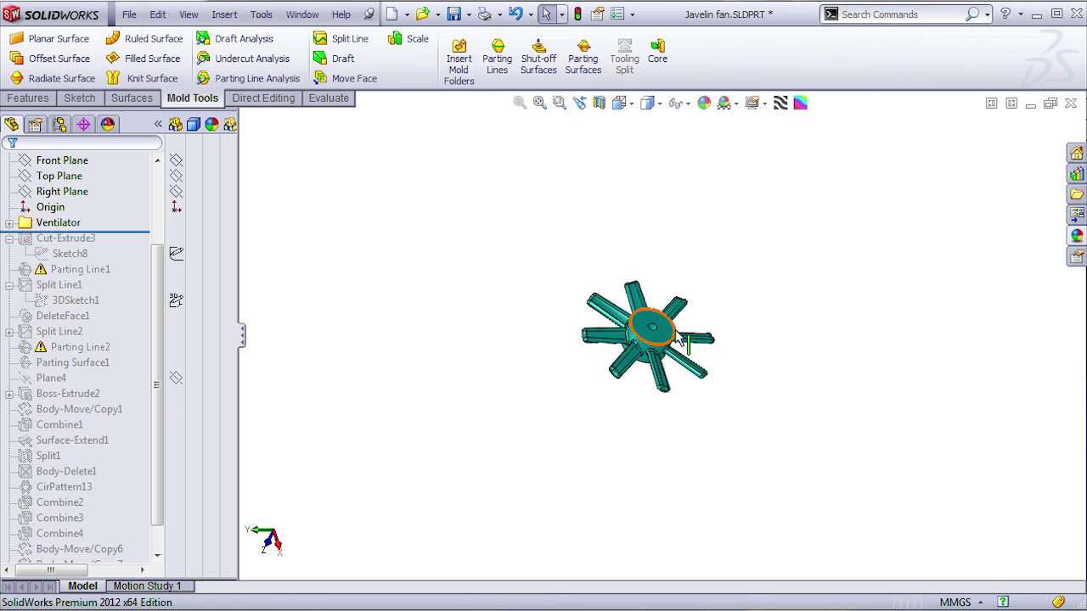
pyautogui.scroll(-6, 668, 342)
pyautogui.moveTo(638, 349); pyautogui.dragTo(626, 289, button='middle')
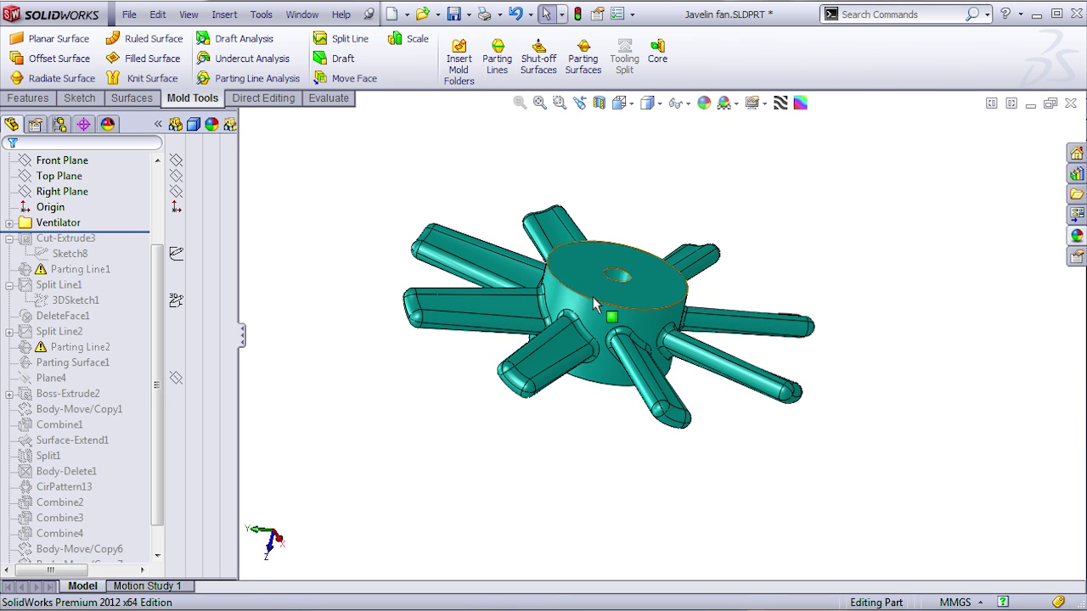
pyautogui.scroll(-3, 616, 336)
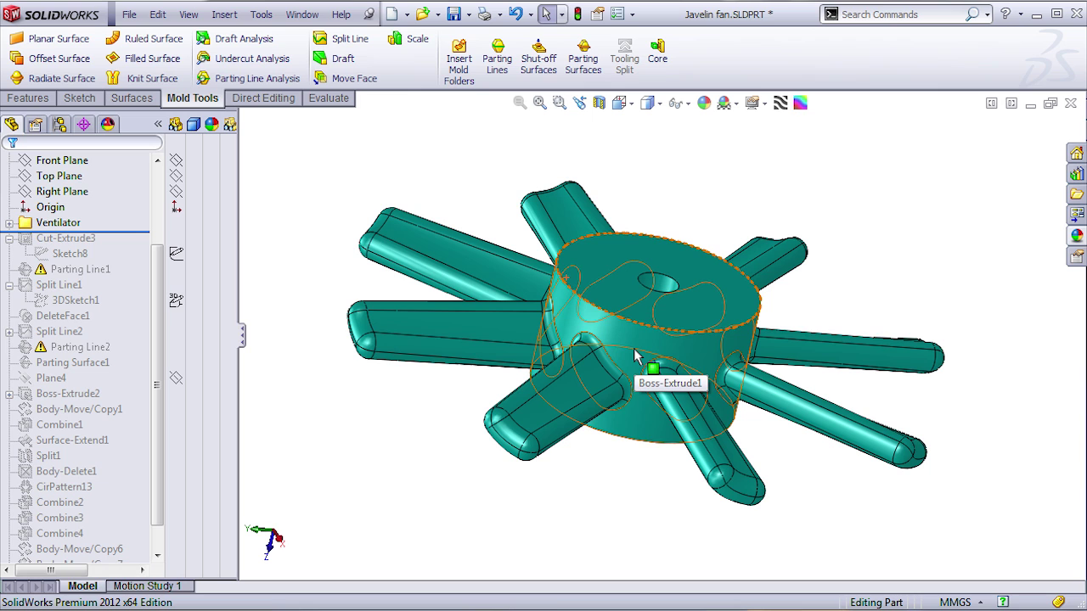
pyautogui.click(635, 354)
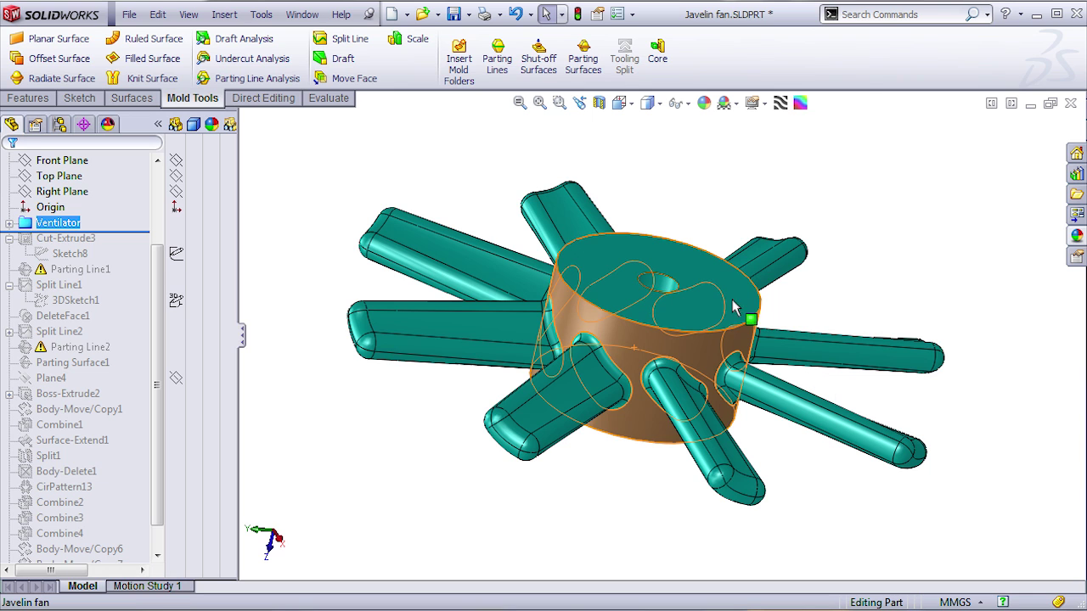
pyautogui.click(642, 188)
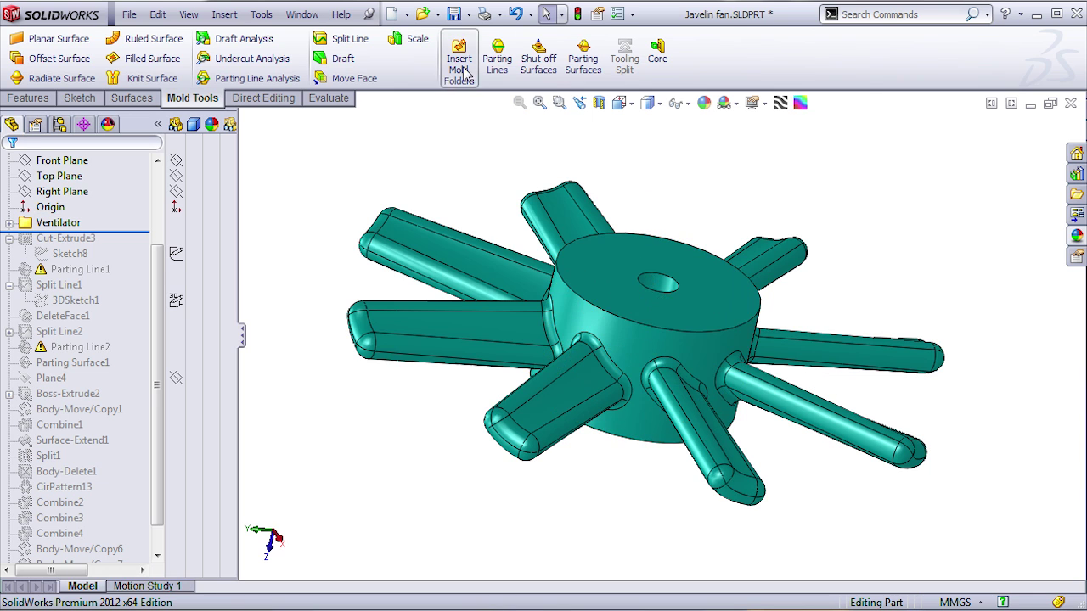
# Try a parting line on the full fan, using the hub's top face as pull direction, 1° draft analysis and faces split at the draft transition.
pyautogui.click(497, 58)
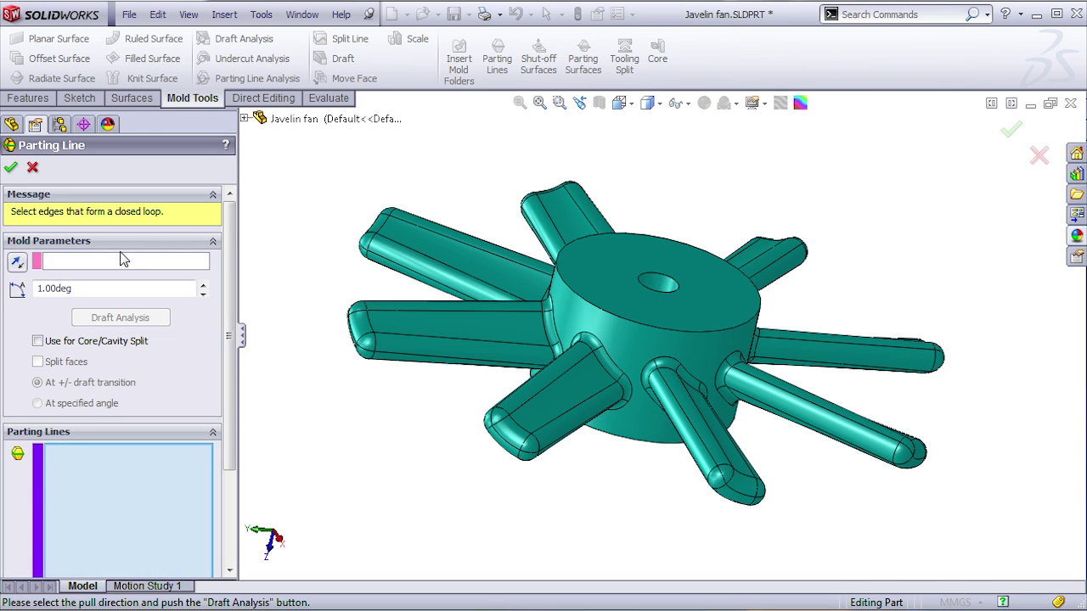
pyautogui.click(592, 285)
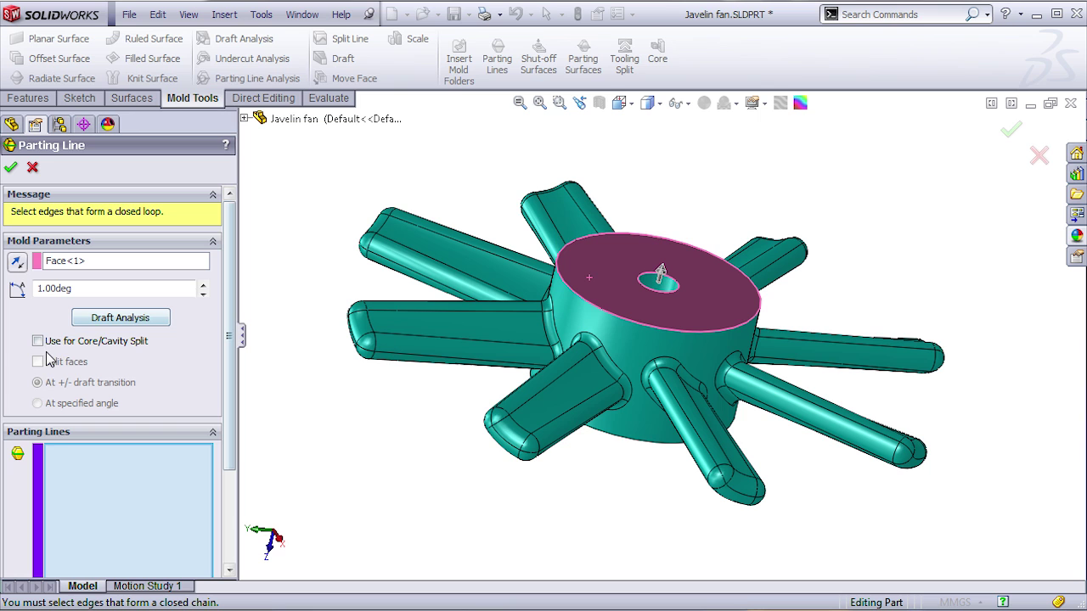
pyautogui.click(106, 323)
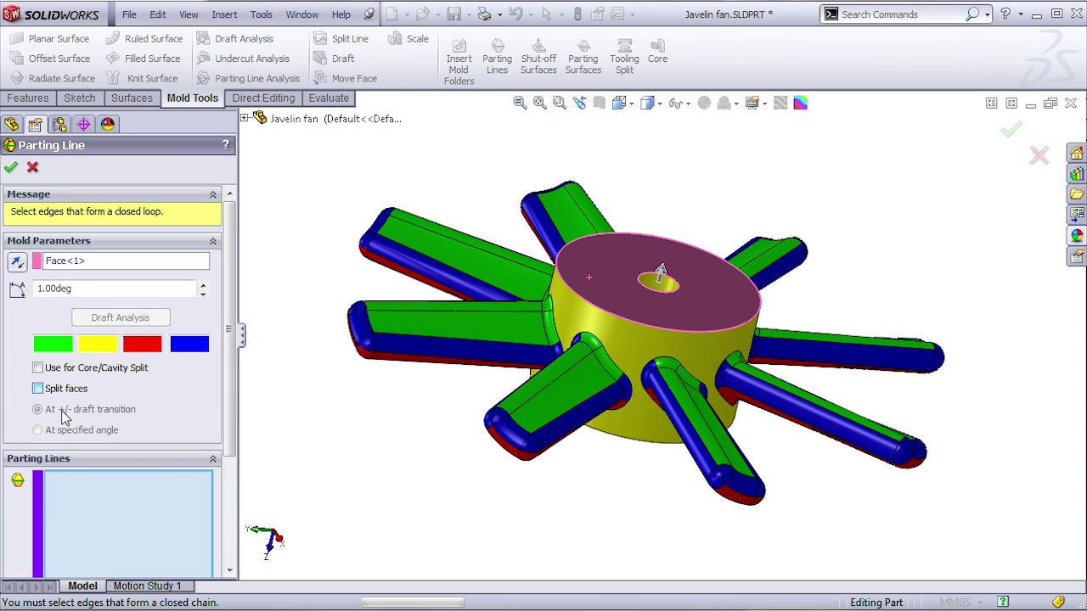
pyautogui.scroll(-3, 691, 429)
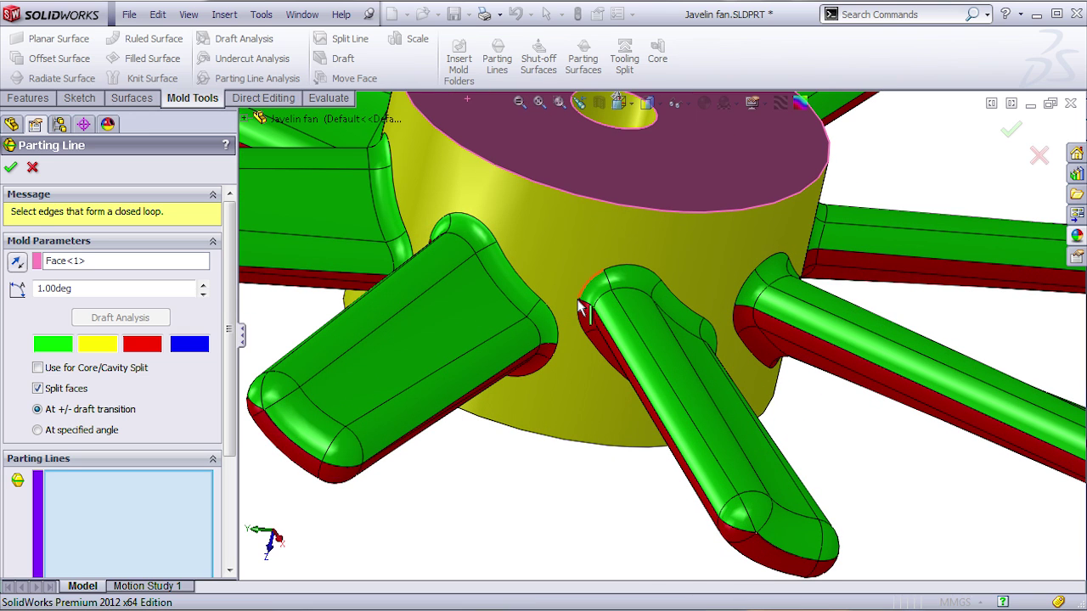
pyautogui.moveTo(771, 321); pyautogui.dragTo(740, 316, button='middle')
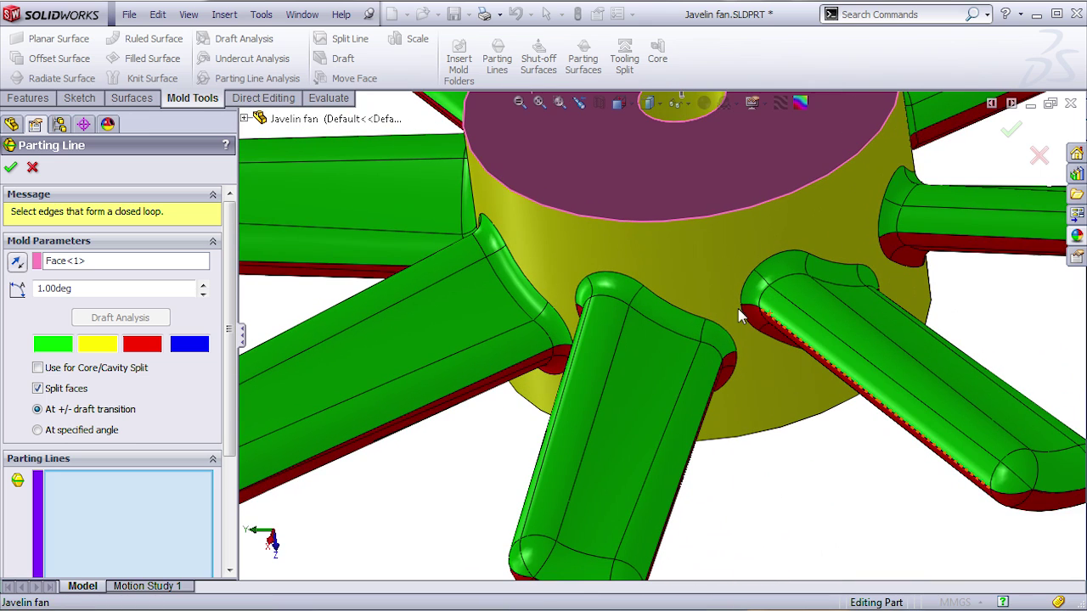
pyautogui.moveTo(864, 247)
pyautogui.mouseDown(button='middle')
pyautogui.moveTo(849, 271)
pyautogui.moveTo(880, 255)
pyautogui.mouseUp(button='middle')
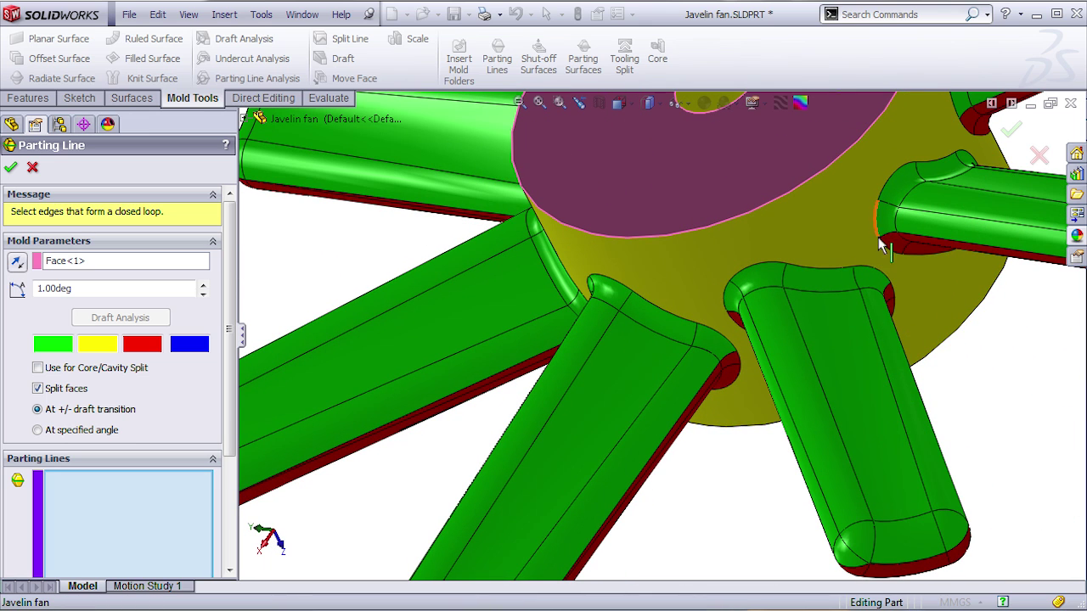
pyautogui.scroll(4, 671, 293)
pyautogui.moveTo(720, 294); pyautogui.dragTo(831, 311, button='middle')
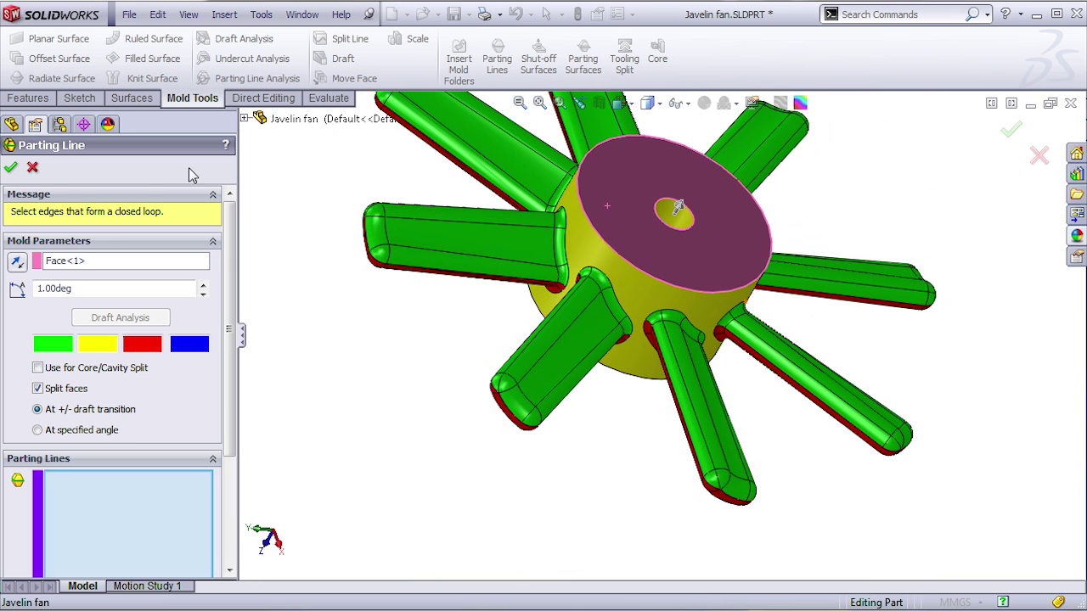
pyautogui.click(33, 168)
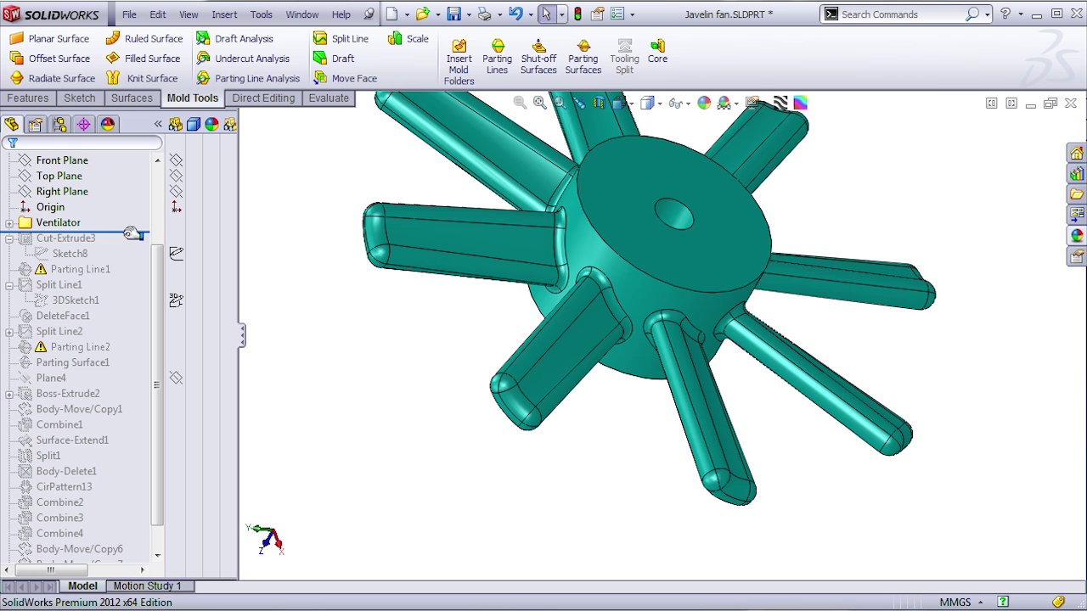
# Roll the feature history forward past Cut-Extrude3 and open its Sketch8 to examine the sector profile.
pyautogui.moveTo(132, 234); pyautogui.dragTo(131, 261)
pyautogui.moveTo(646, 390)
pyautogui.mouseDown(button='middle')
pyautogui.moveTo(717, 438)
pyautogui.moveTo(705, 429)
pyautogui.mouseUp(button='middle')
pyautogui.click(64, 255)
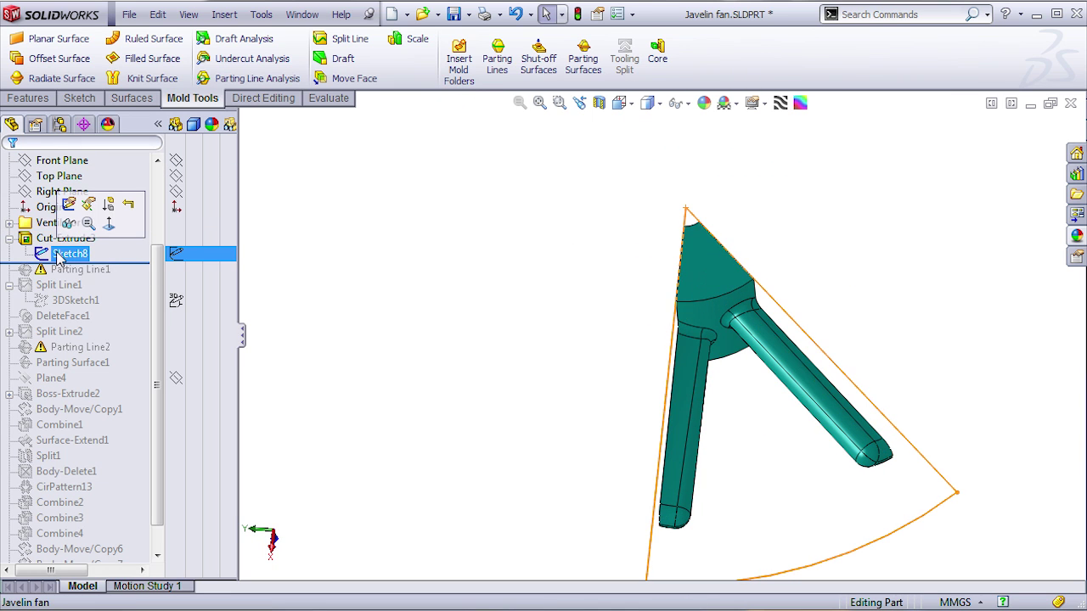
pyautogui.click(69, 204)
pyautogui.moveTo(667, 396)
pyautogui.mouseDown(button='middle')
pyautogui.moveTo(752, 456)
pyautogui.moveTo(771, 335)
pyautogui.moveTo(756, 444)
pyautogui.moveTo(765, 455)
pyautogui.mouseUp(button='middle')
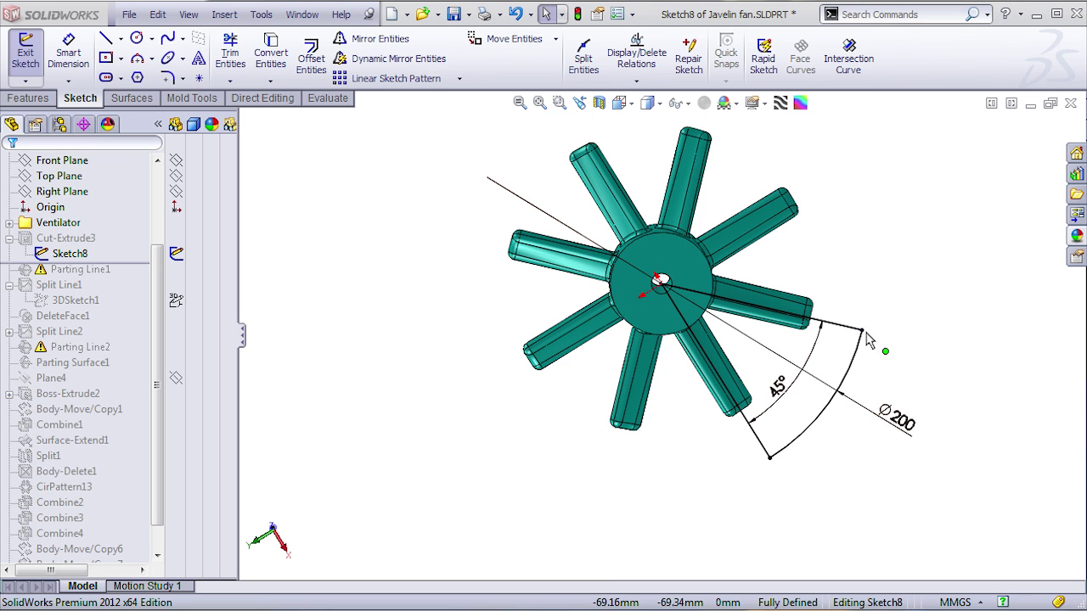
pyautogui.moveTo(920, 393); pyautogui.dragTo(905, 319, button='middle')
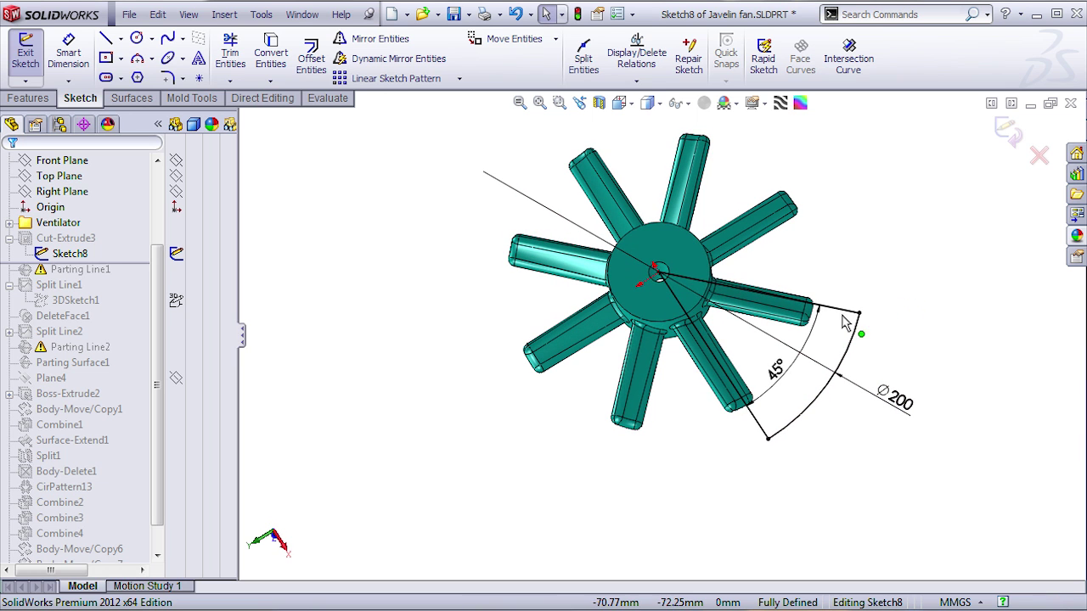
pyautogui.click(1010, 135)
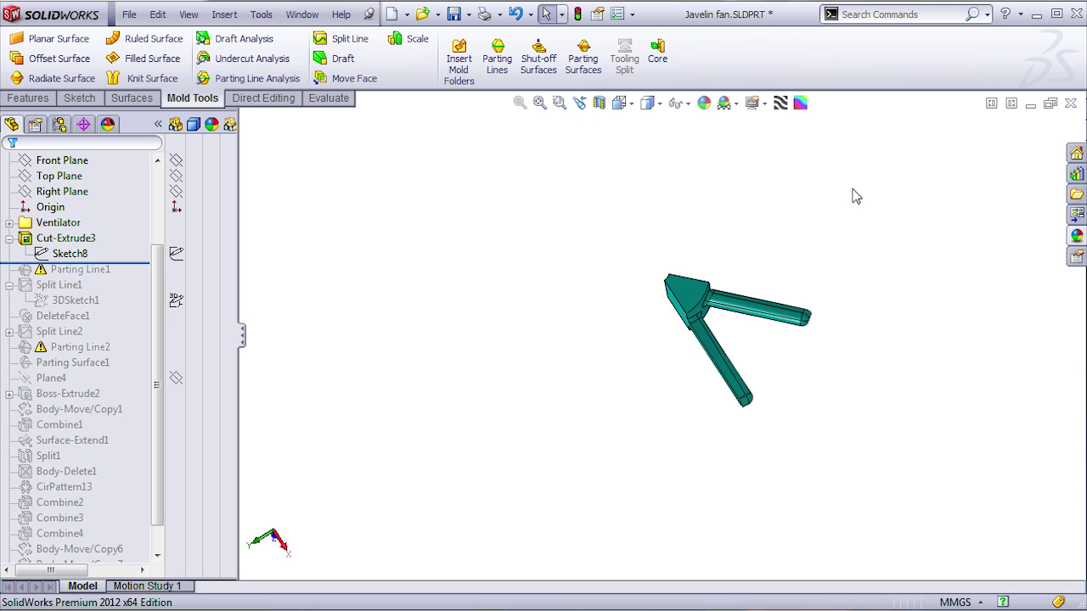
# Start a parting line on the fan segment with its top face as pull direction, 1° draft analysis and faces split at the +/- draft transition.
pyautogui.moveTo(802, 388); pyautogui.dragTo(768, 315, button='middle')
pyautogui.click(497, 58)
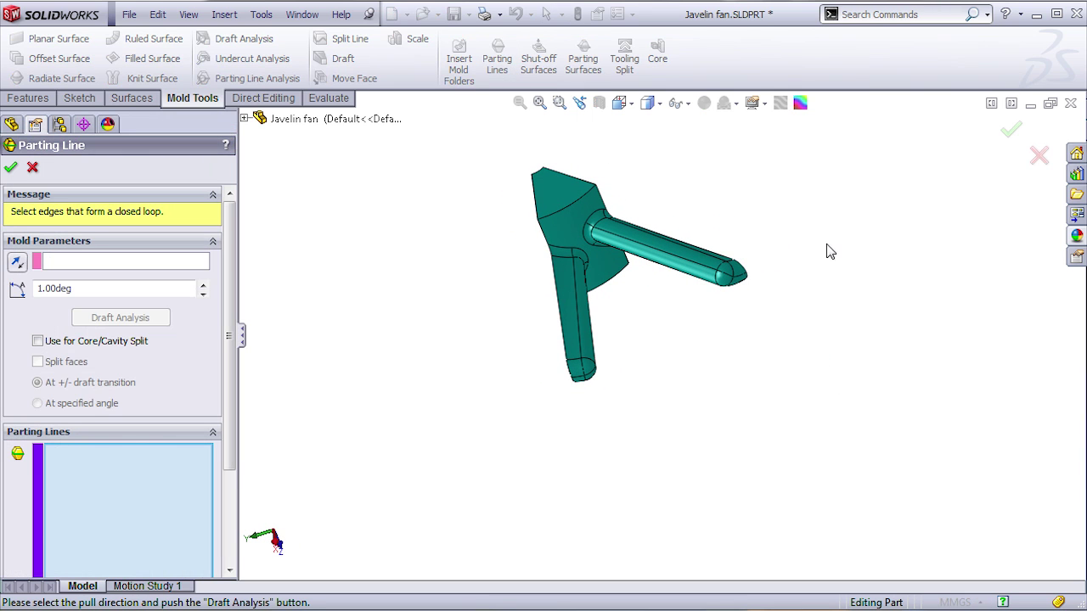
pyautogui.click(562, 182)
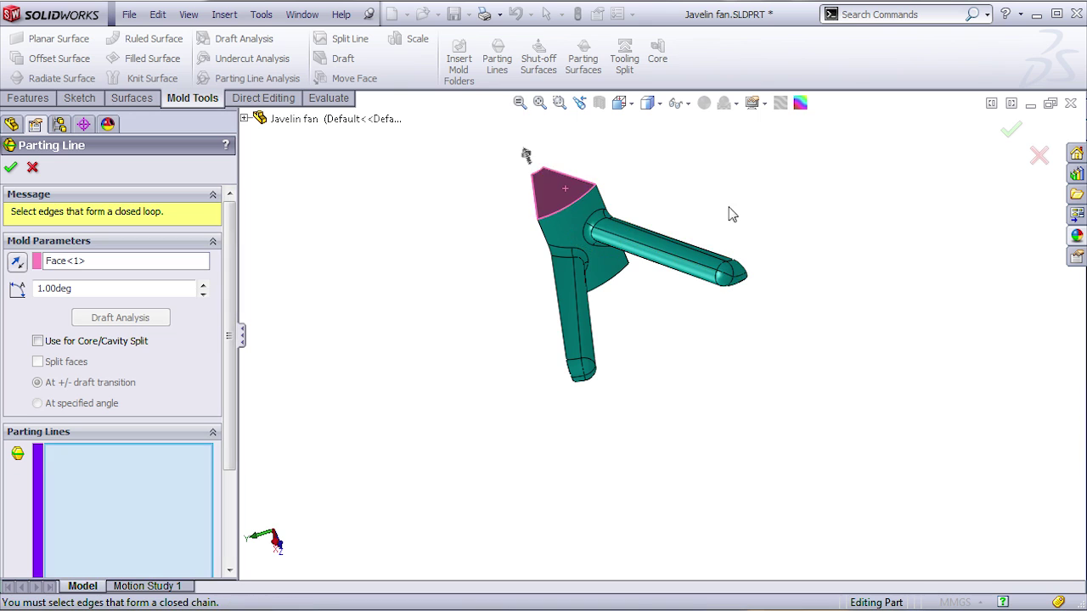
pyautogui.moveTo(727, 213); pyautogui.dragTo(416, 306, button='middle')
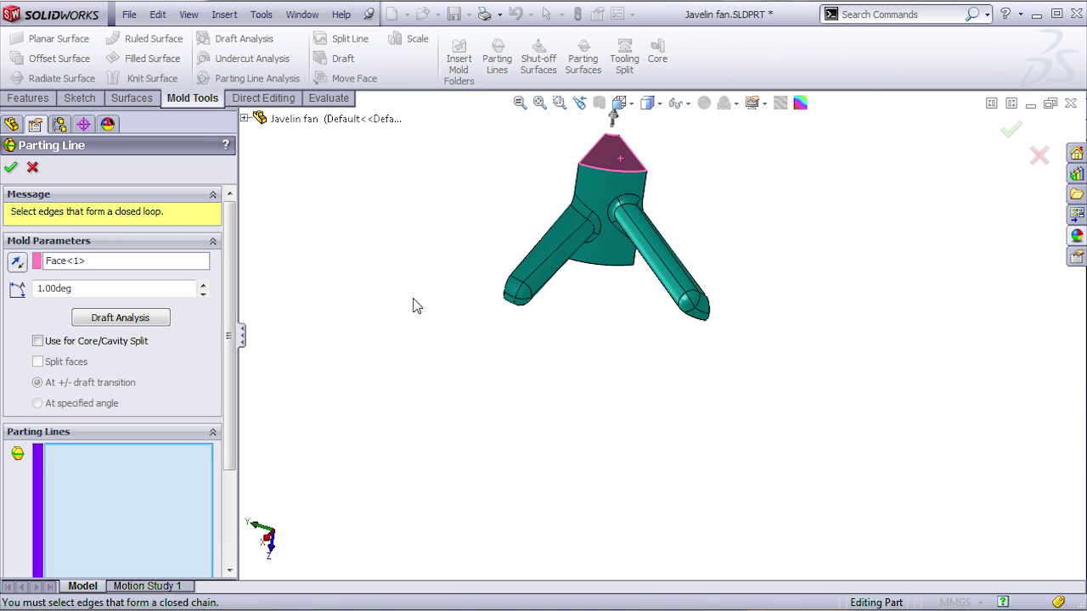
pyautogui.click(126, 318)
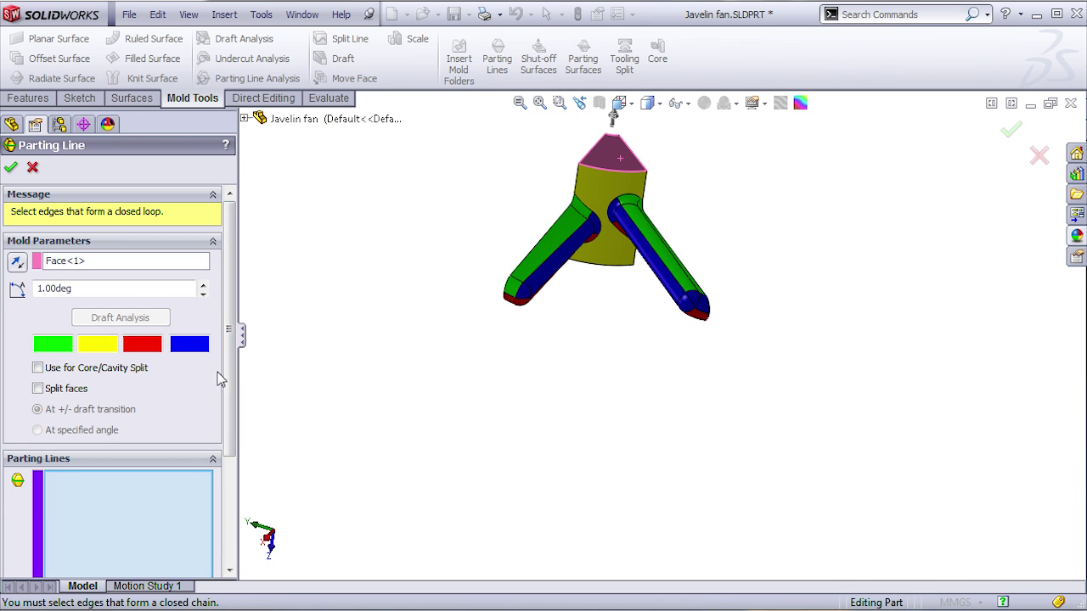
pyautogui.click(38, 388)
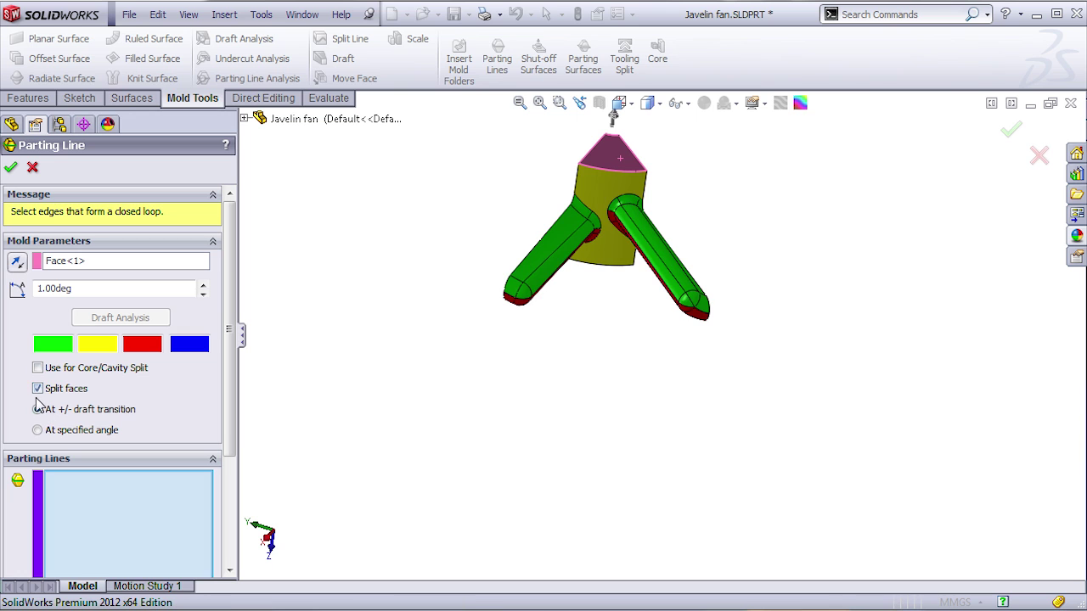
# Select the two parting edges around one blade's tip and undo the redundant edges that were propagated from them.
pyautogui.scroll(-6, 624, 244)
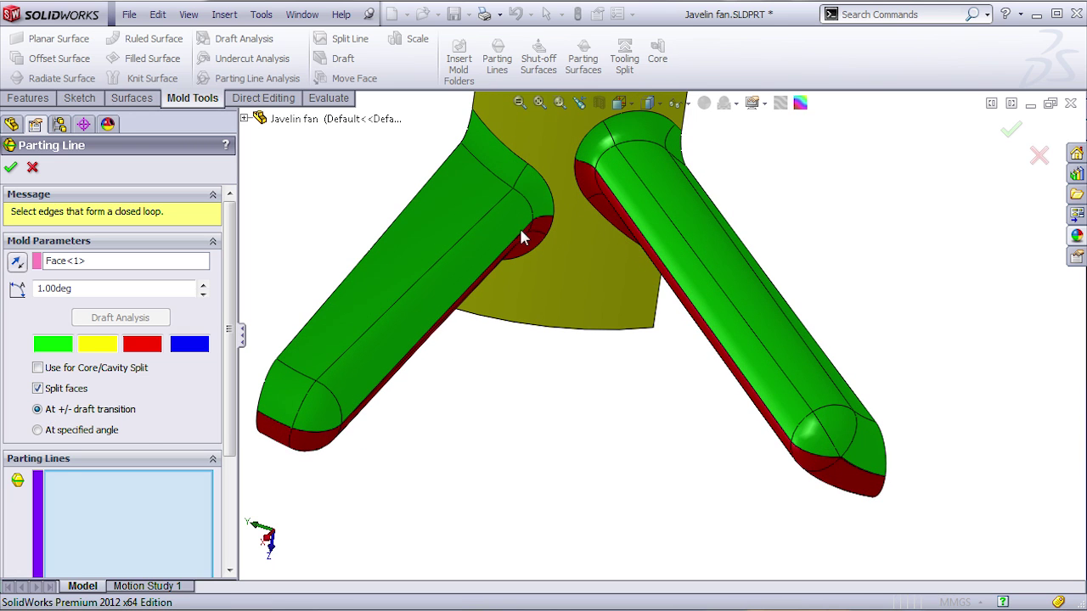
pyautogui.click(287, 433)
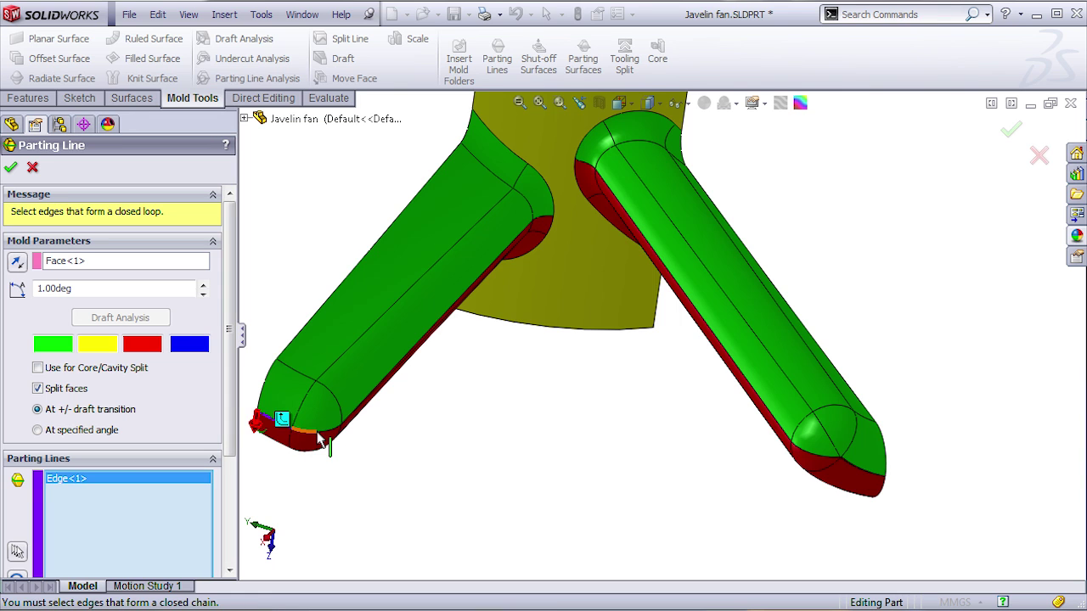
pyautogui.click(320, 440)
pyautogui.click(313, 432)
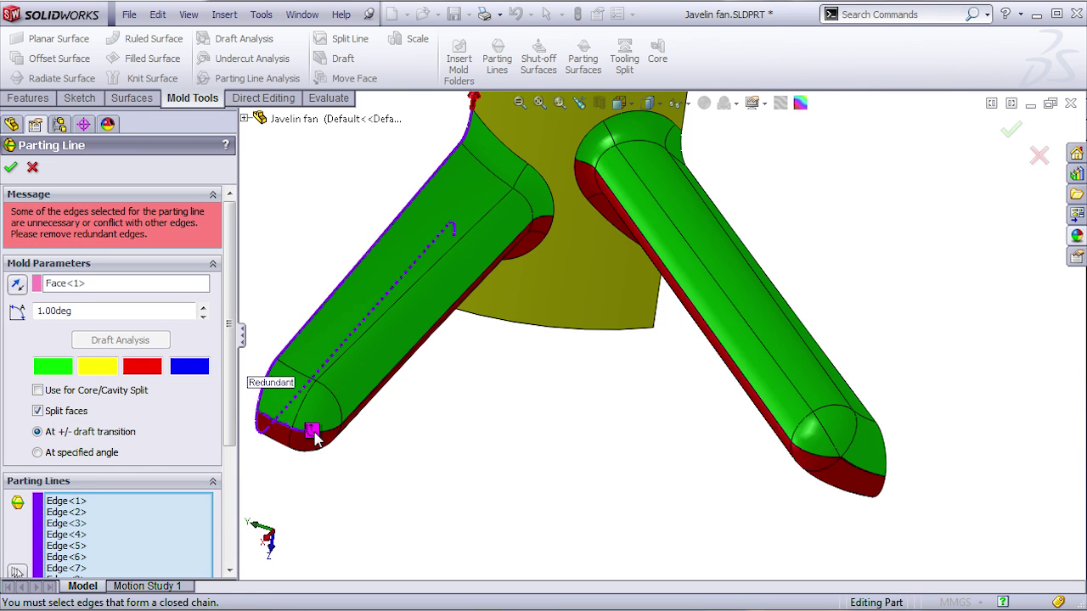
pyautogui.scroll(-5, 21, 494)
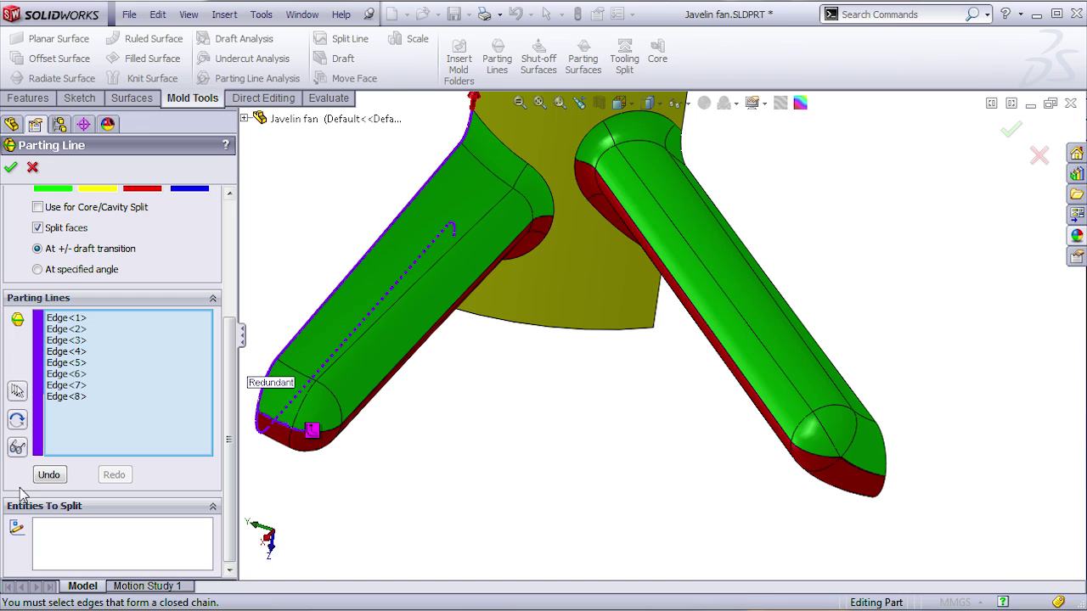
pyautogui.click(48, 474)
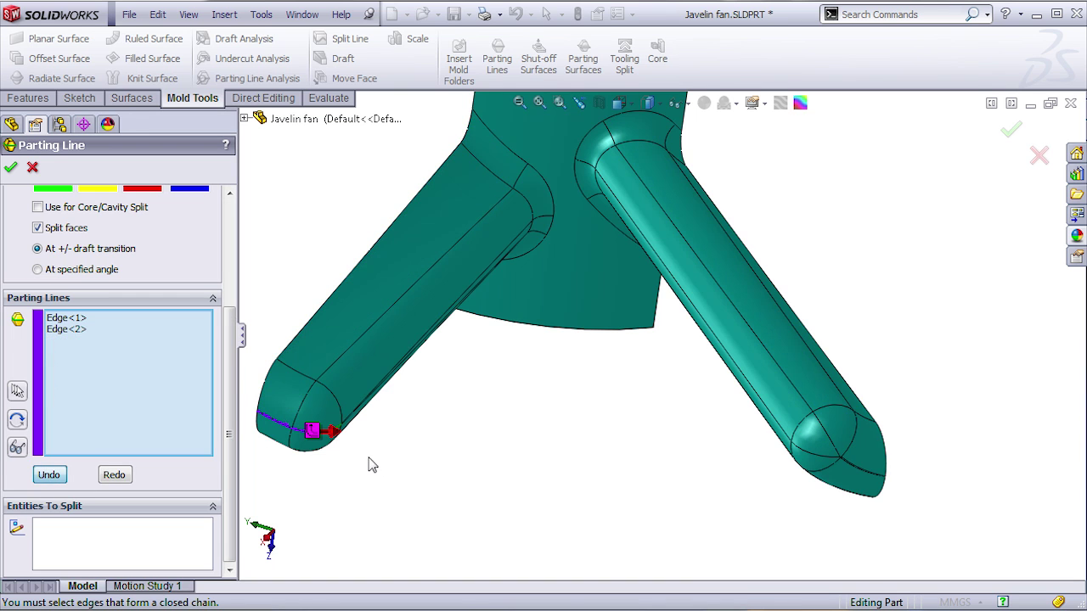
# Add the parting edges along the first blade from its tip up to its root at the hub.
pyautogui.moveTo(382, 427); pyautogui.dragTo(352, 381, button='middle')
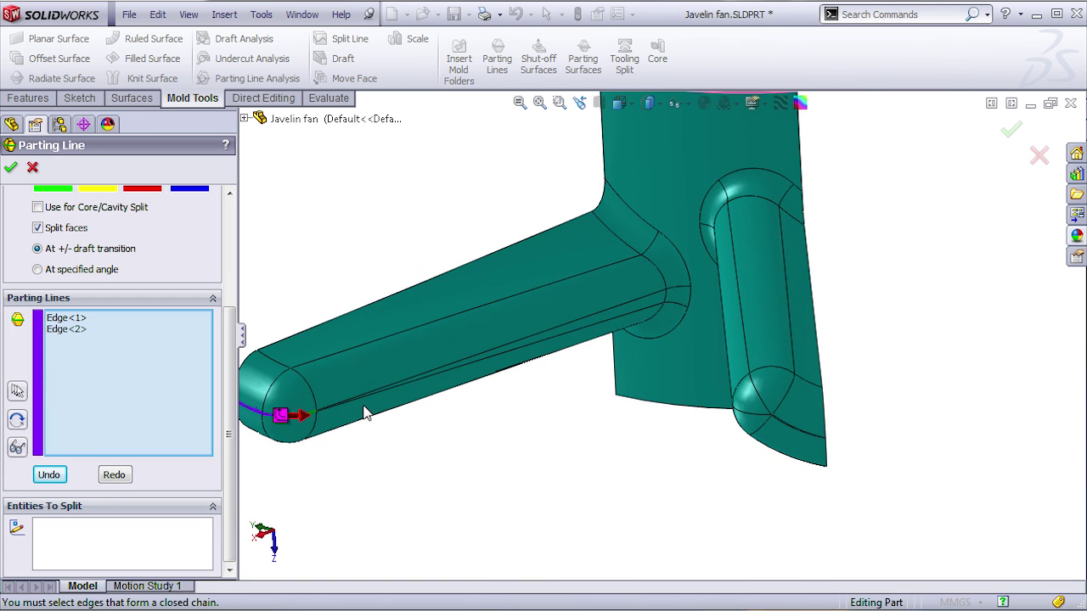
pyautogui.click(367, 413)
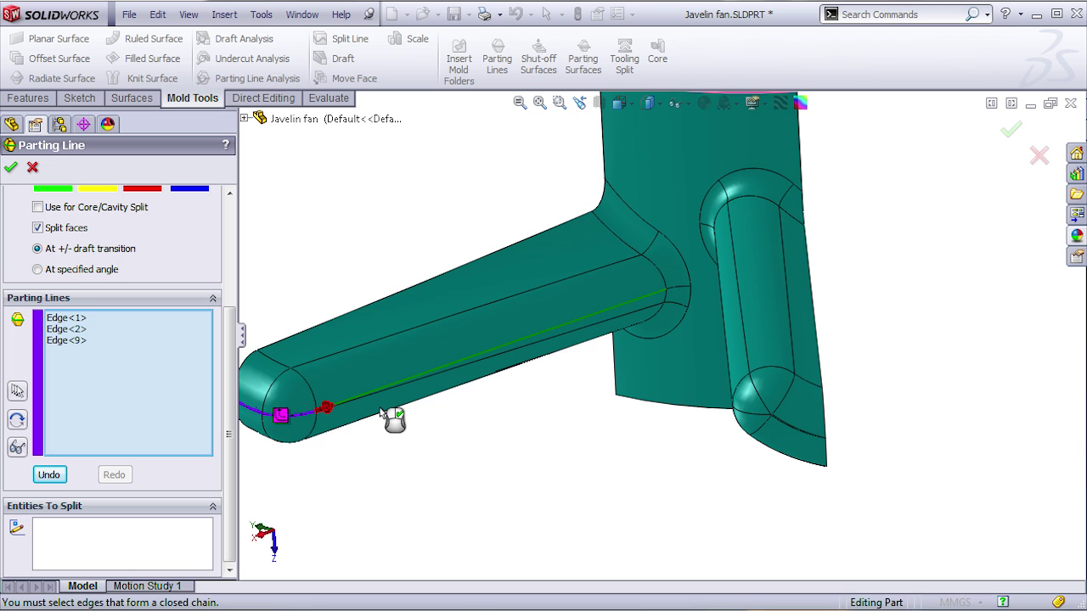
pyautogui.press('y')
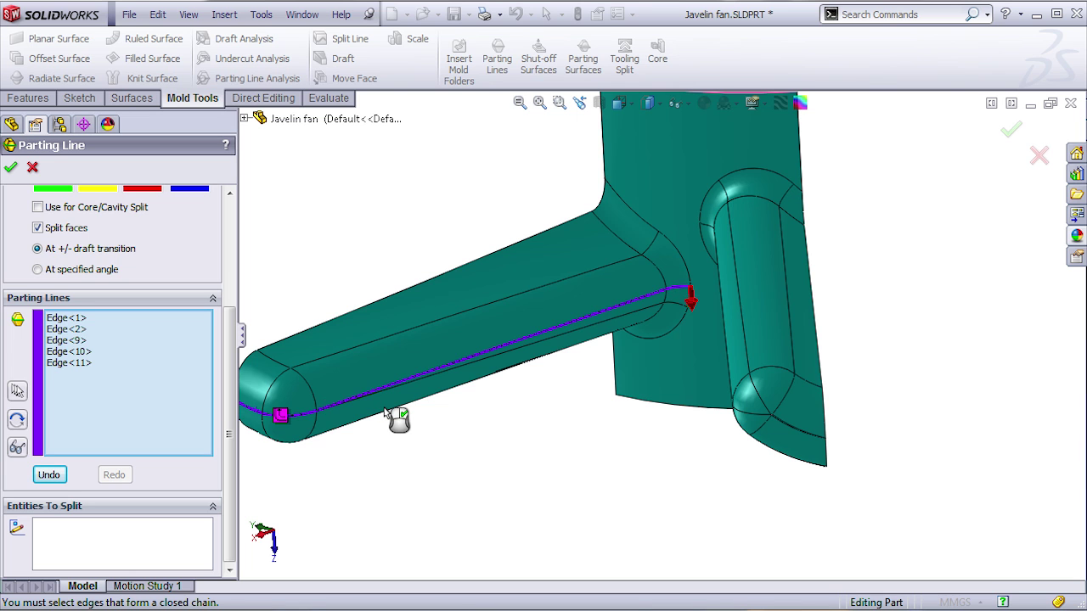
# Add the second blade's parting edges from the hub root around the tip to the cut face, and accept the parting line.
pyautogui.moveTo(639, 439); pyautogui.dragTo(832, 419, button='middle')
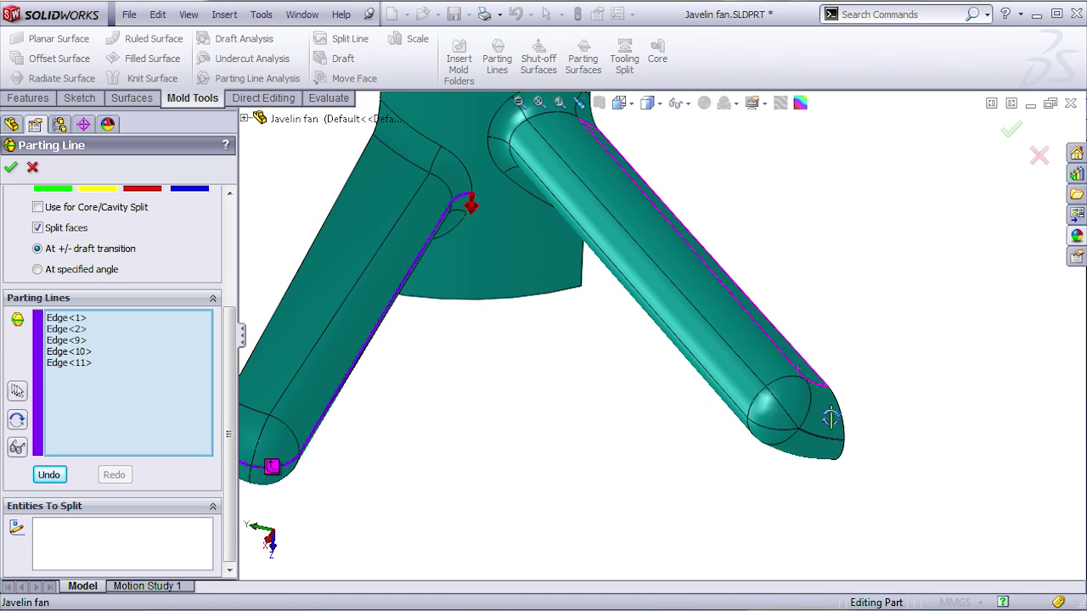
pyautogui.click(499, 148)
pyautogui.rightClick(642, 239)
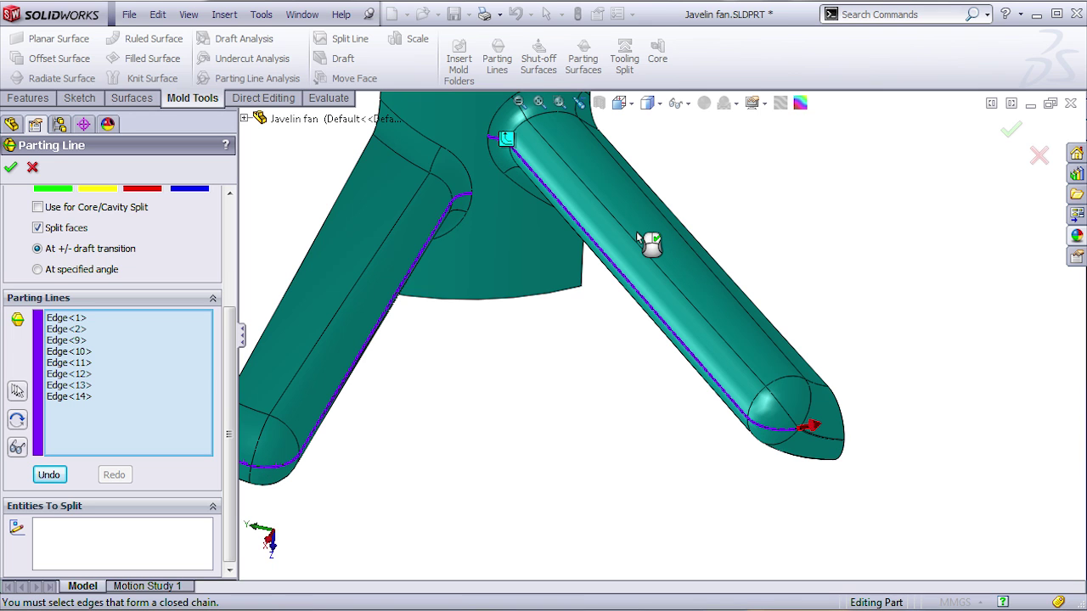
pyautogui.scroll(-5, 847, 439)
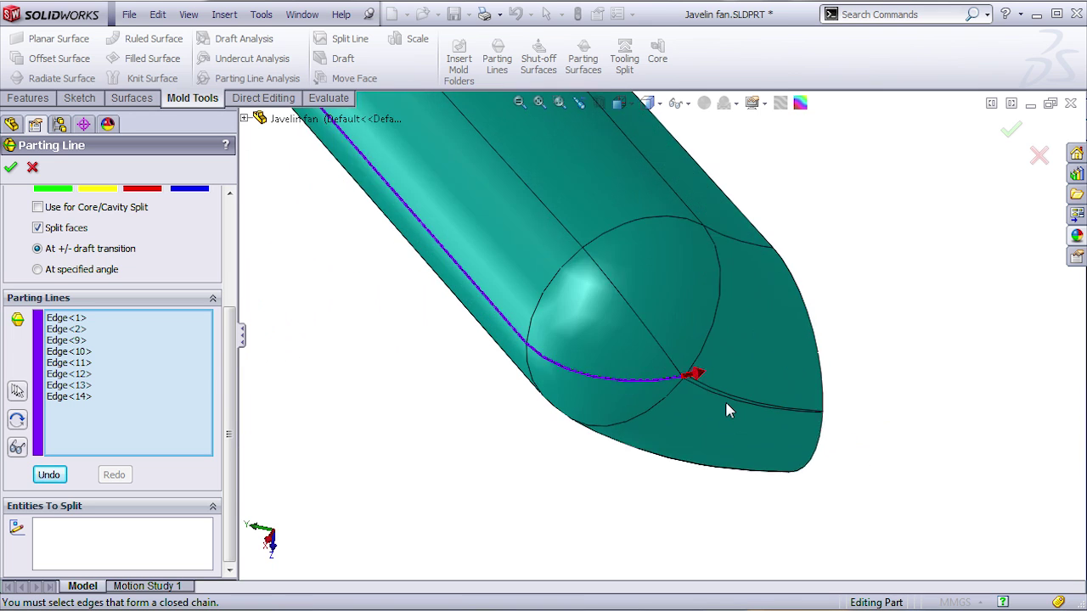
pyautogui.scroll(-3, 725, 399)
pyautogui.click(718, 393)
pyautogui.rightClick(719, 396)
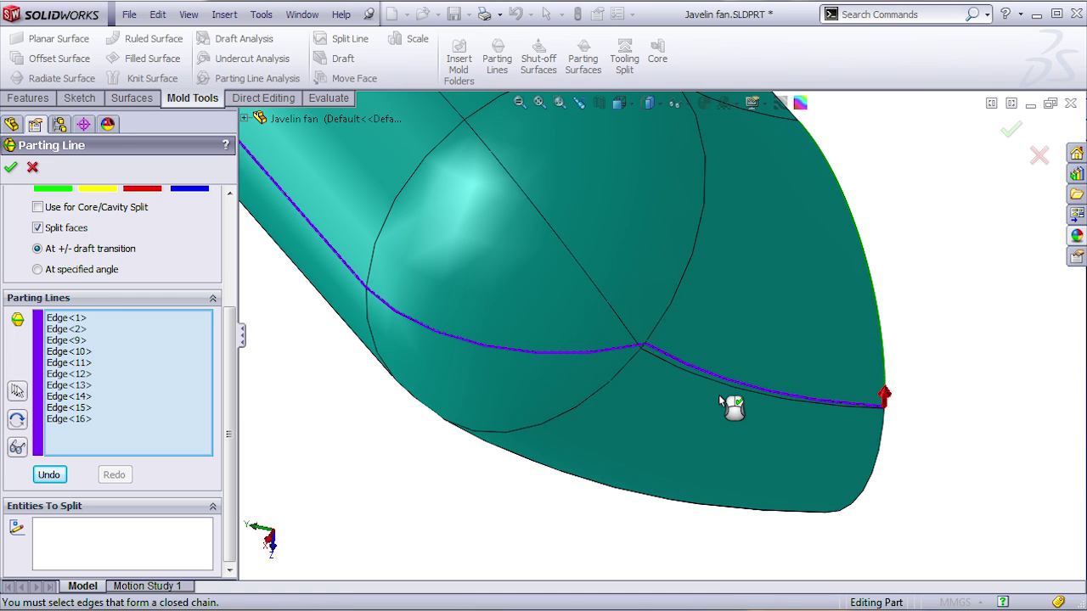
pyautogui.click(11, 166)
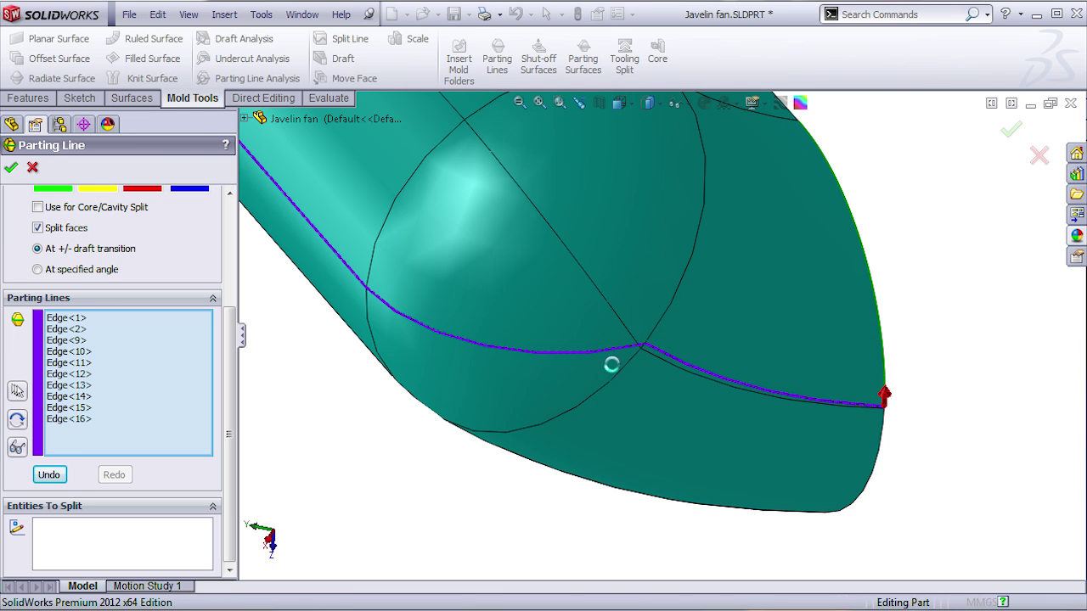
# Delete the Parting Line8 feature from the fan segment.
pyautogui.scroll(5, 606, 360)
pyautogui.moveTo(501, 251)
pyautogui.mouseDown(button='middle')
pyautogui.moveTo(478, 243)
pyautogui.moveTo(485, 260)
pyautogui.mouseUp(button='middle')
pyautogui.rightClick(76, 271)
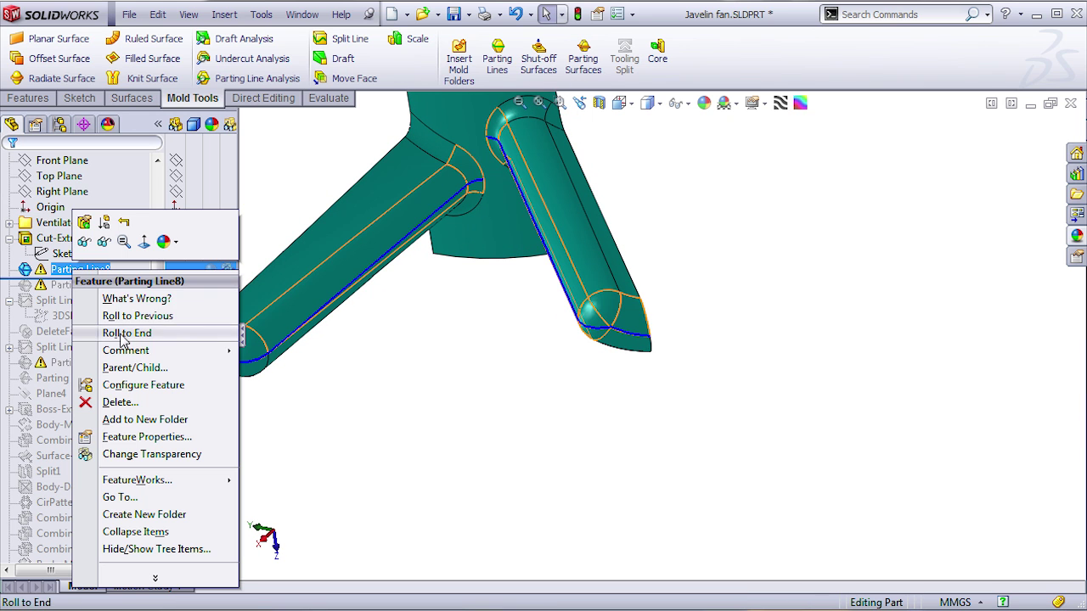
pyautogui.click(119, 401)
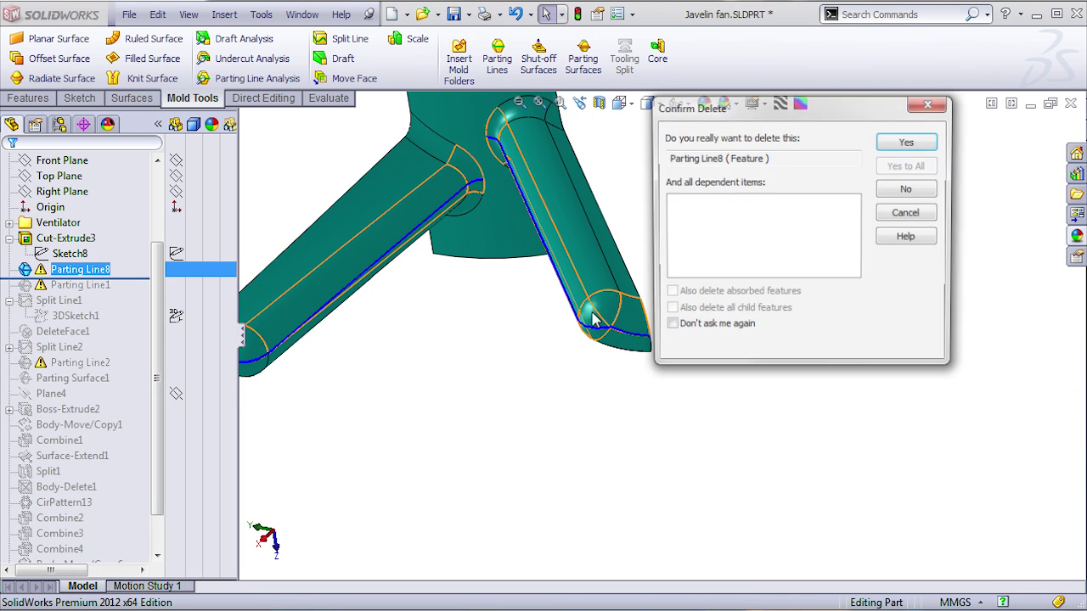
pyautogui.click(907, 144)
# Roll the feature history forward past Parting Line1 and show its parting line on the fan segment.
pyautogui.moveTo(136, 263); pyautogui.dragTo(136, 277)
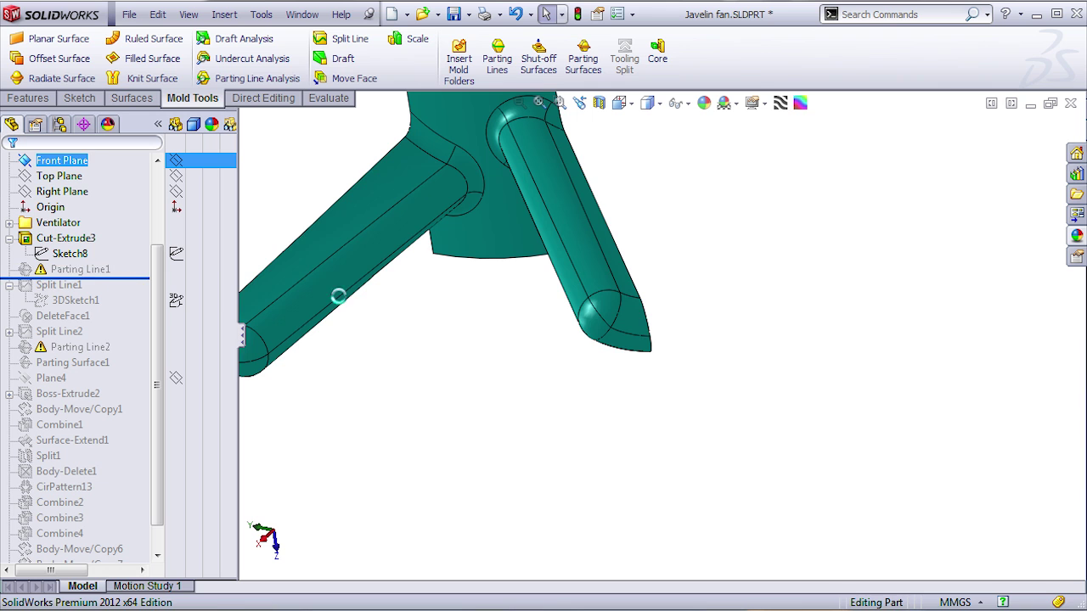
pyautogui.rightClick(86, 270)
pyautogui.click(99, 242)
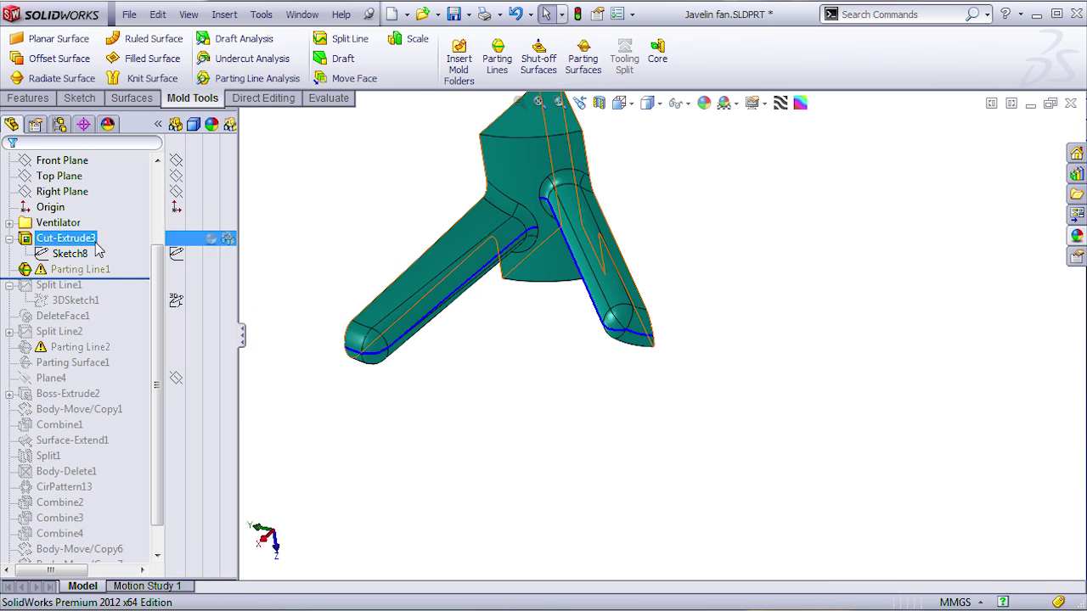
# Sketch a spline on surface across the hub face, joining the root ends of the two blades' parting lines.
pyautogui.moveTo(645, 311); pyautogui.dragTo(675, 312, button='middle')
pyautogui.scroll(-5, 547, 254)
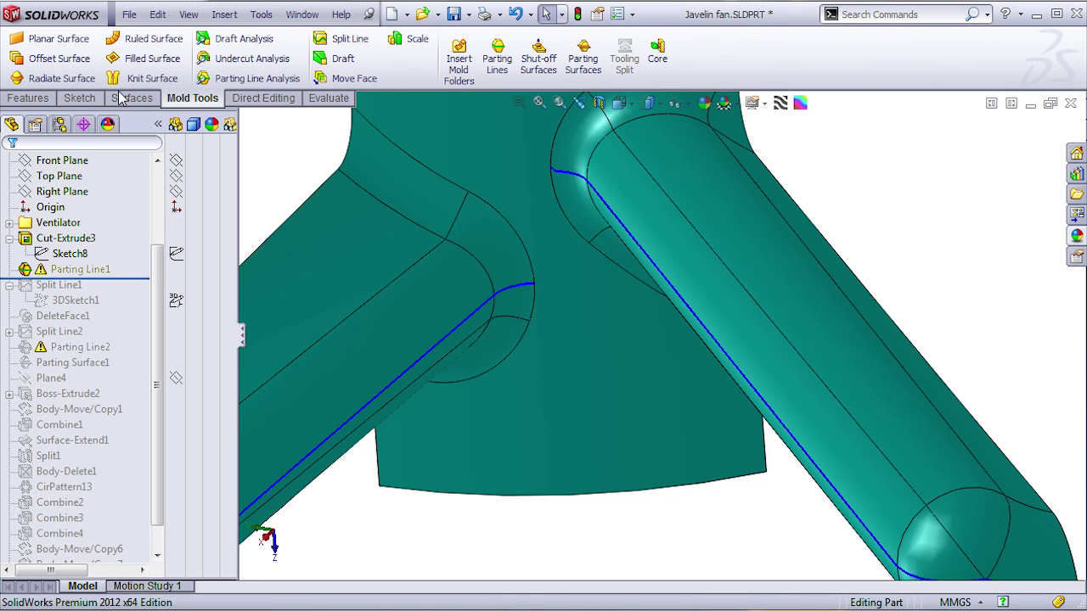
pyautogui.click(478, 142)
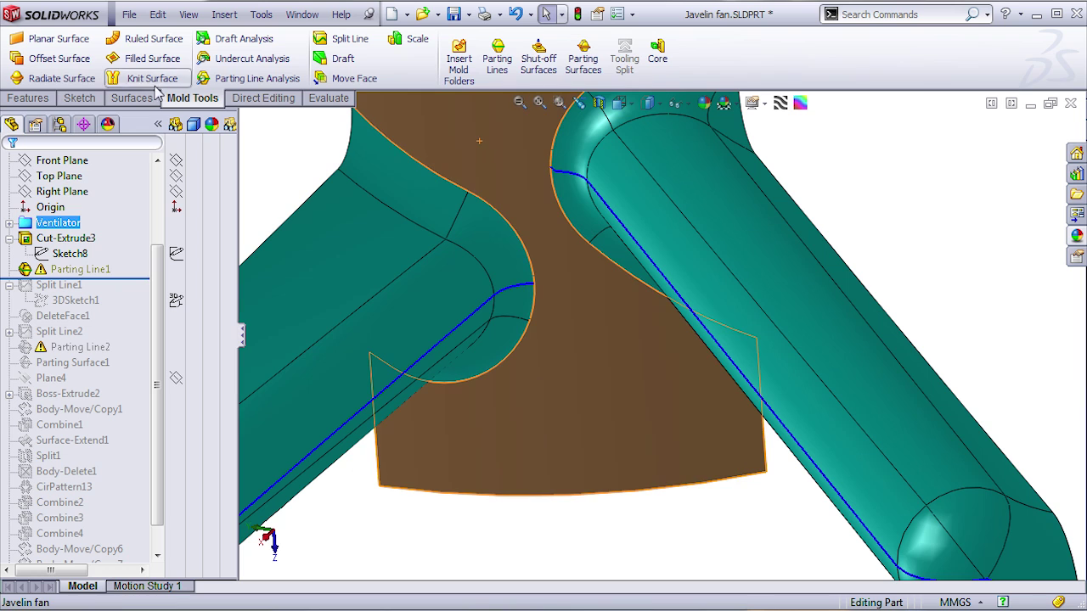
pyautogui.click(85, 99)
pyautogui.click(181, 38)
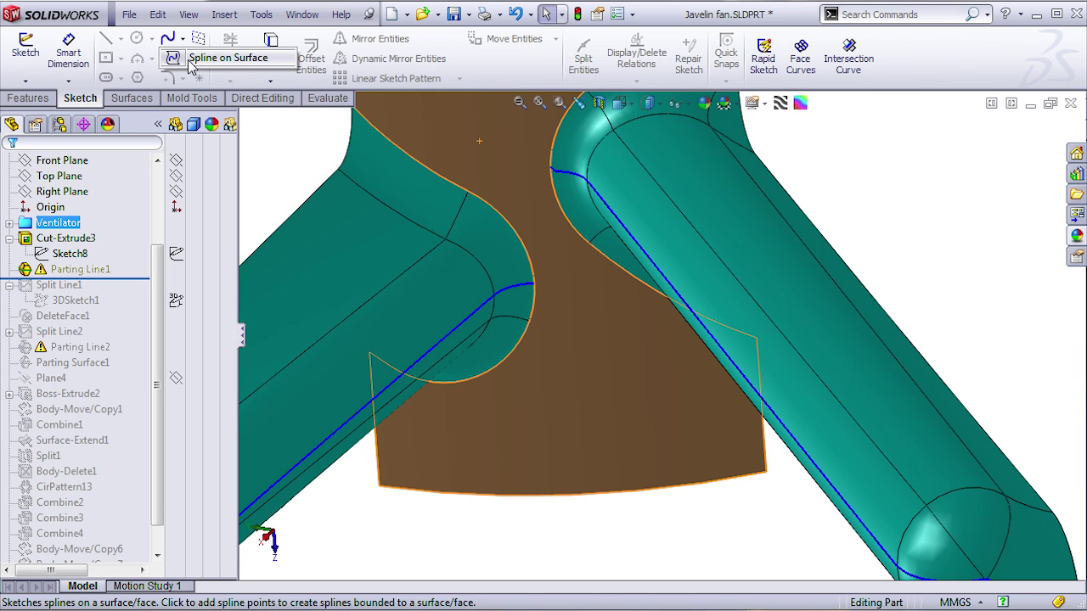
pyautogui.click(190, 61)
pyautogui.click(550, 170)
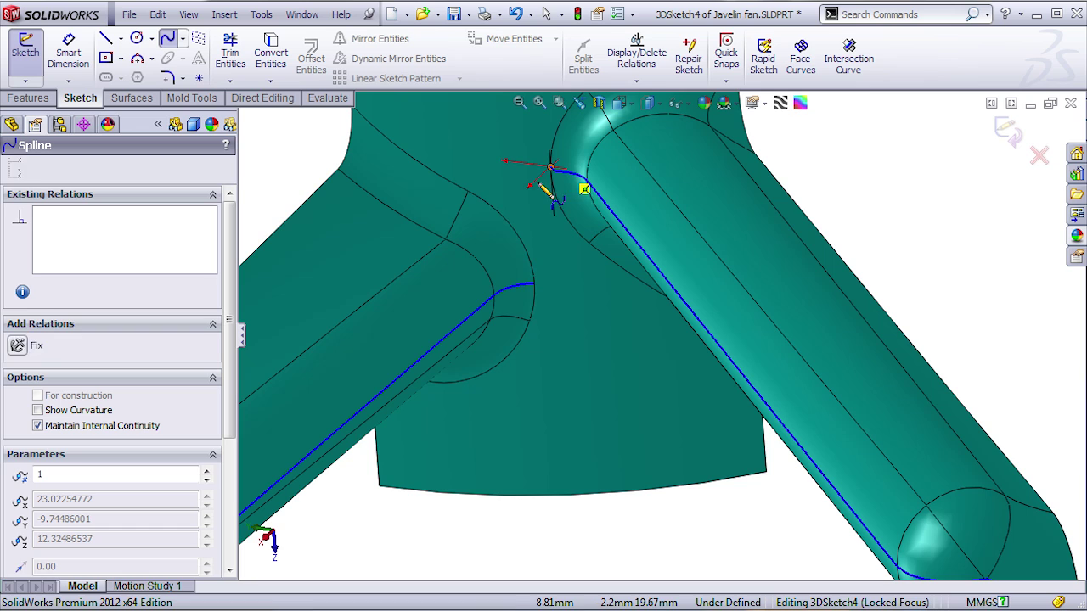
pyautogui.click(534, 292)
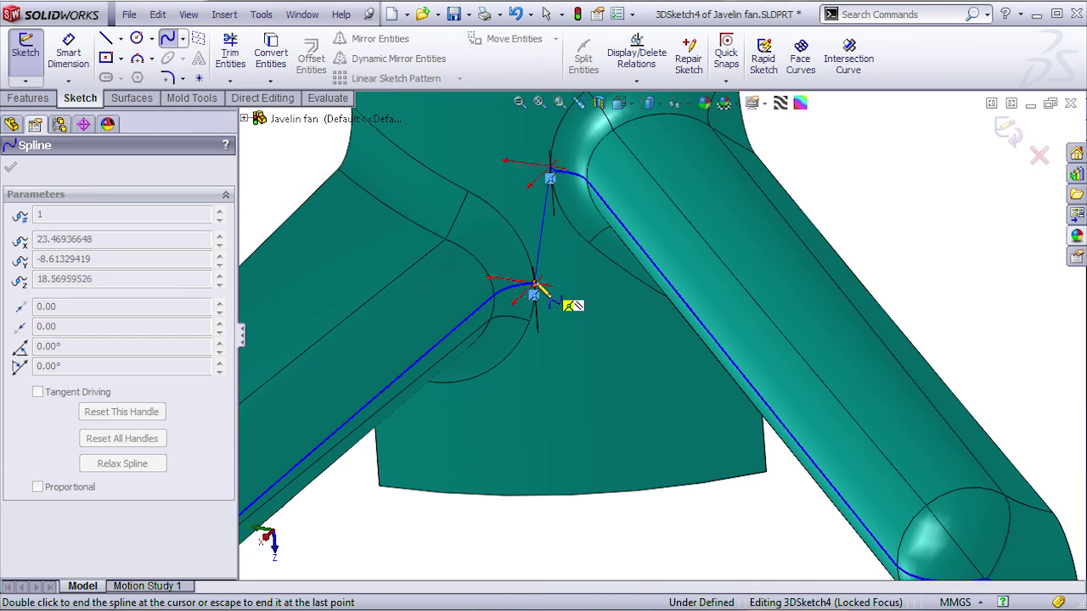
pyautogui.doubleClick(643, 321)
# Try to use the spline as a Split Line on the hub face, and discard the 3D sketch.
pyautogui.moveTo(710, 318); pyautogui.dragTo(830, 248, button='middle')
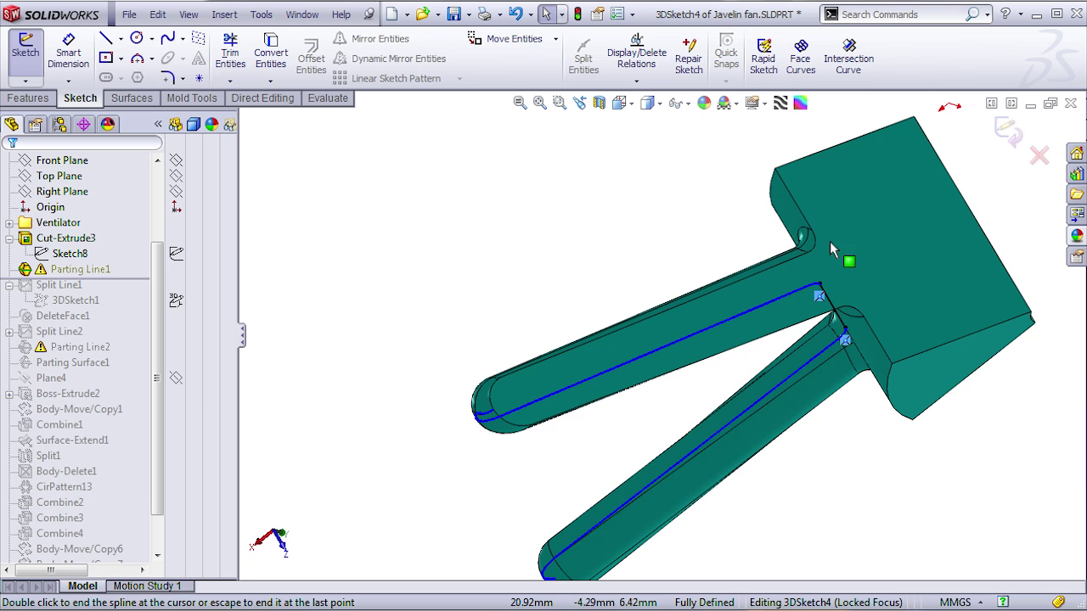
pyautogui.click(869, 343)
pyautogui.moveTo(869, 343)
pyautogui.mouseDown(button='middle')
pyautogui.moveTo(909, 381)
pyautogui.moveTo(966, 365)
pyautogui.moveTo(955, 359)
pyautogui.mouseUp(button='middle')
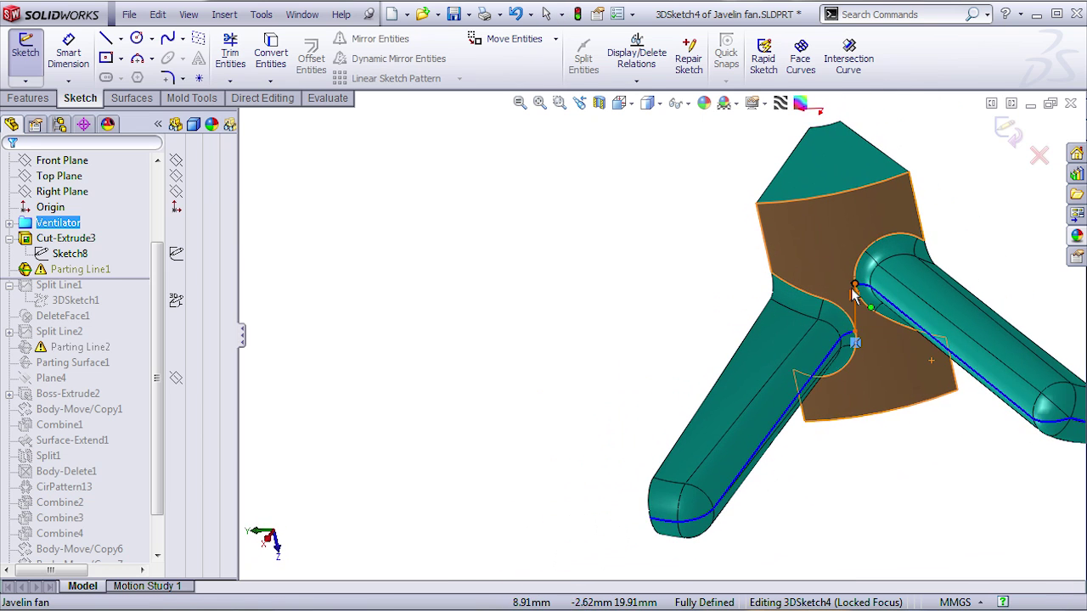
pyautogui.scroll(-3, 895, 284)
pyautogui.moveTo(887, 379); pyautogui.dragTo(867, 347, button='middle')
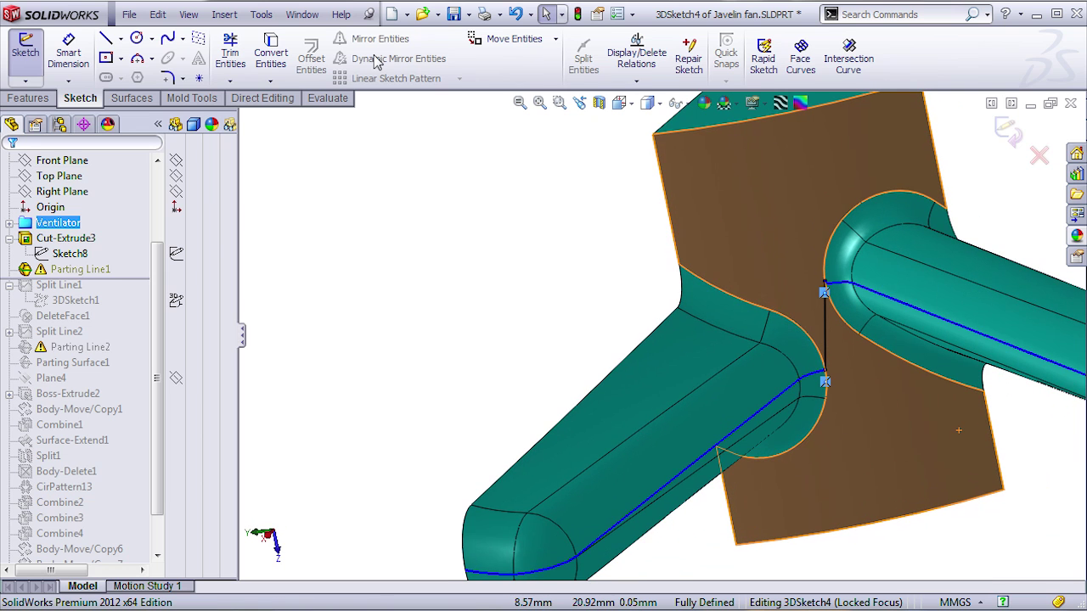
pyautogui.click(55, 102)
pyautogui.click(692, 80)
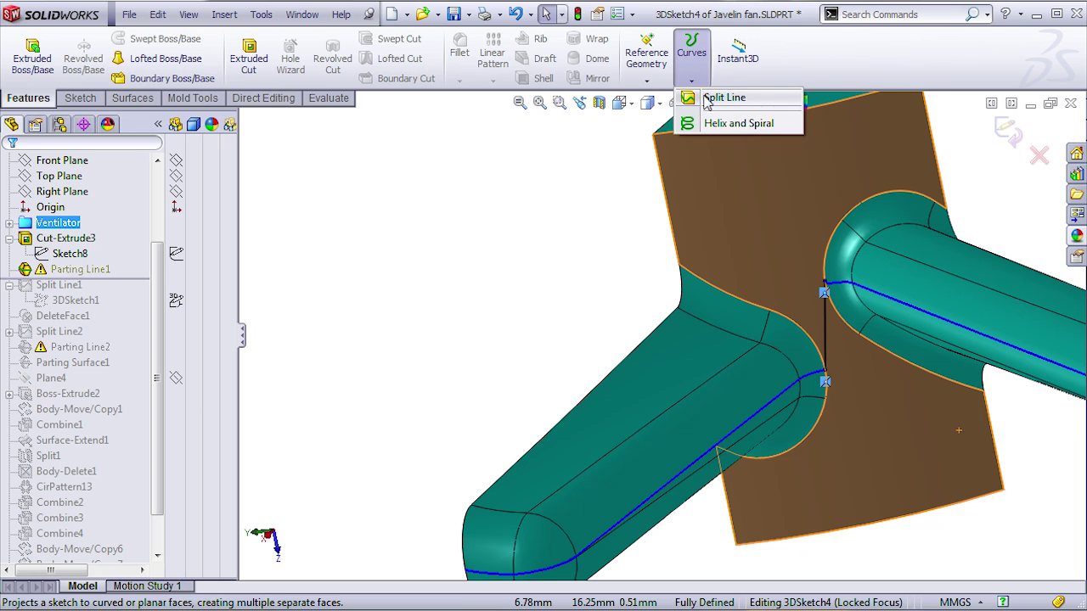
pyautogui.click(730, 99)
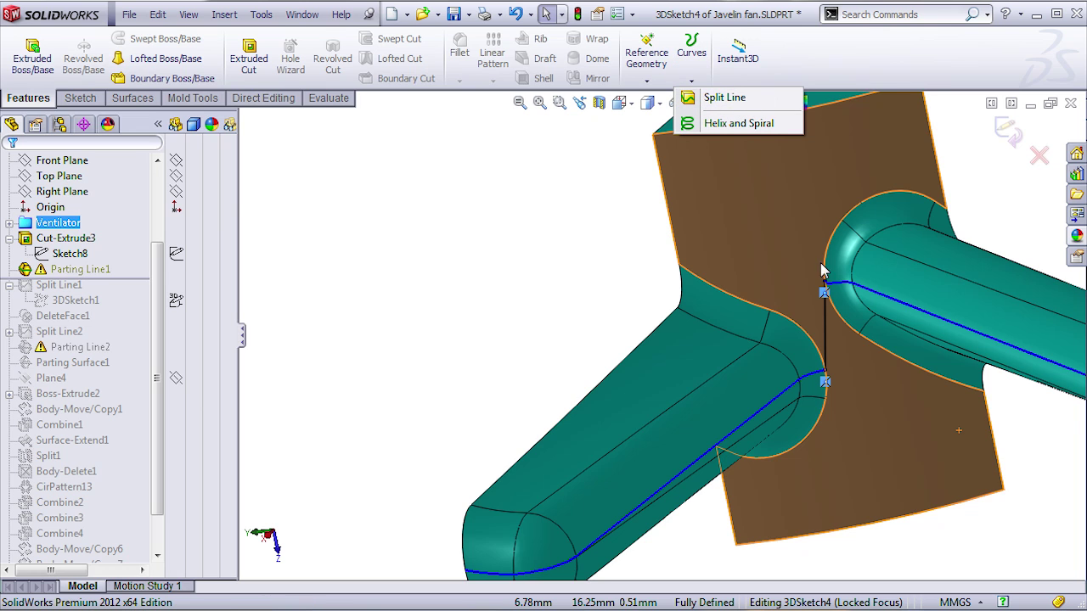
pyautogui.click(1039, 155)
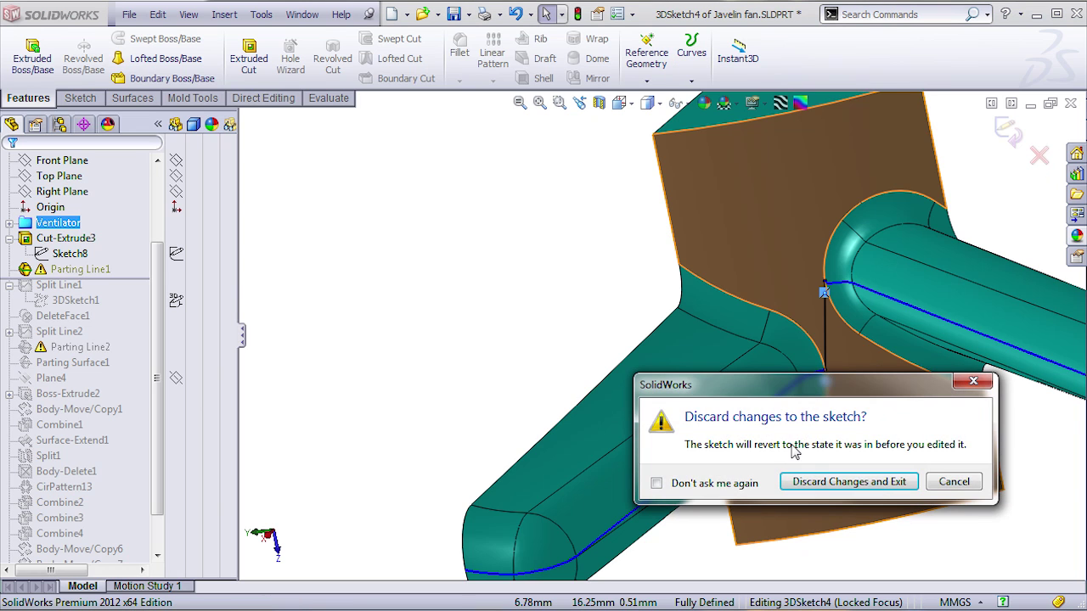
pyautogui.click(885, 482)
# Roll the feature history forward past Split Line1 and hide the parting line of Parting Line1.
pyautogui.moveTo(122, 278); pyautogui.dragTo(122, 309)
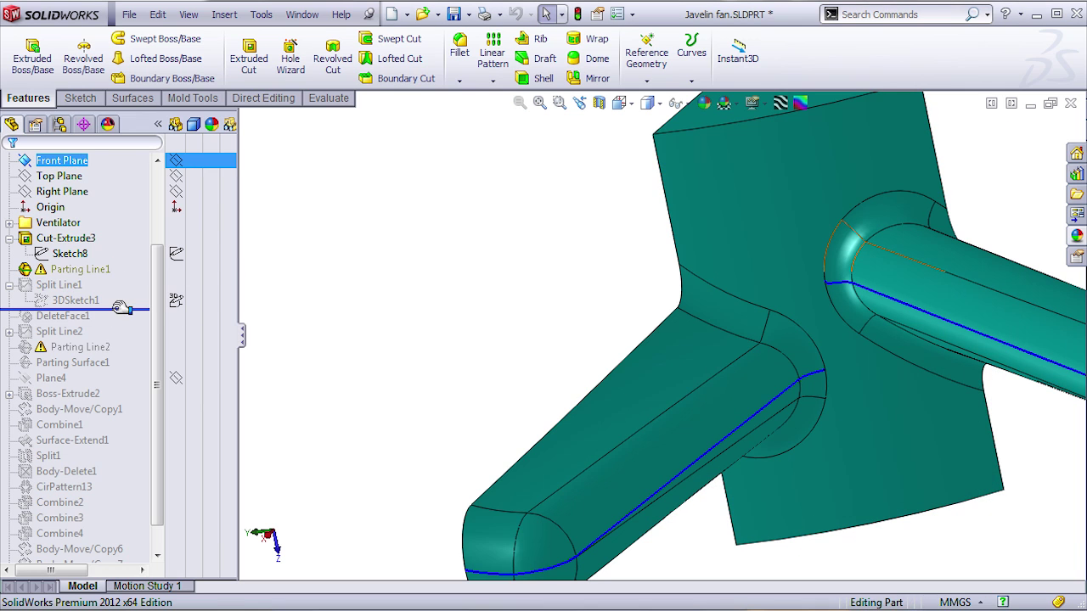
pyautogui.click(70, 286)
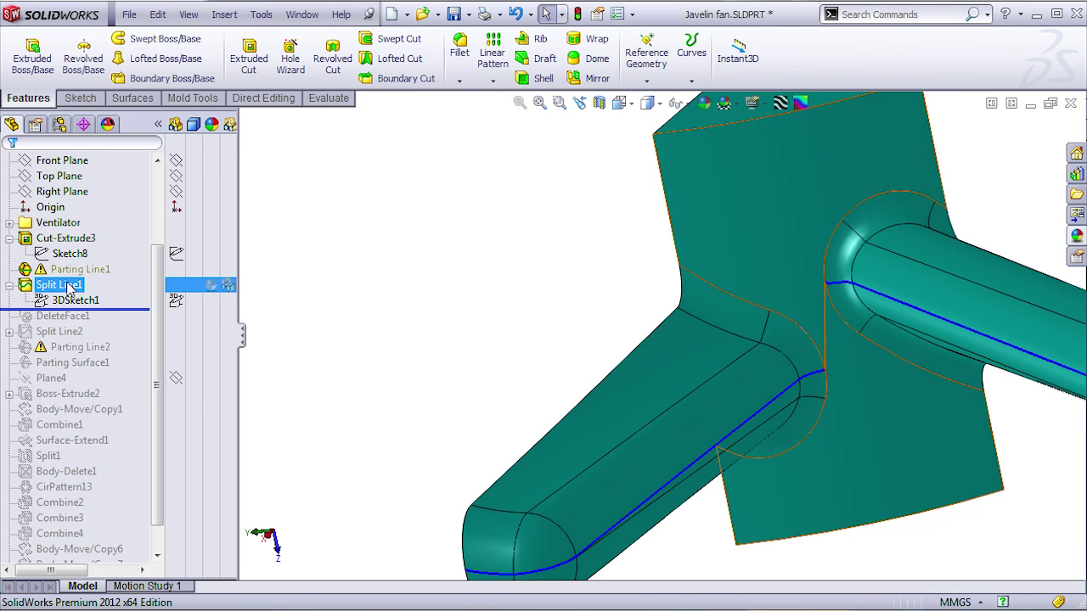
pyautogui.rightClick(41, 270)
pyautogui.click(274, 279)
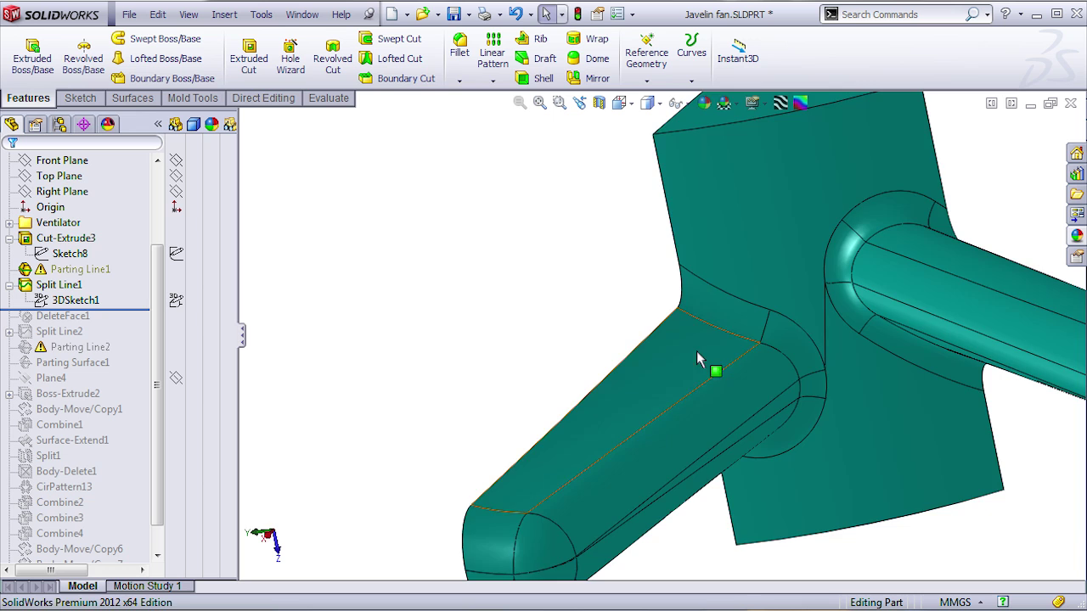
pyautogui.moveTo(696, 359); pyautogui.dragTo(805, 395, button='middle')
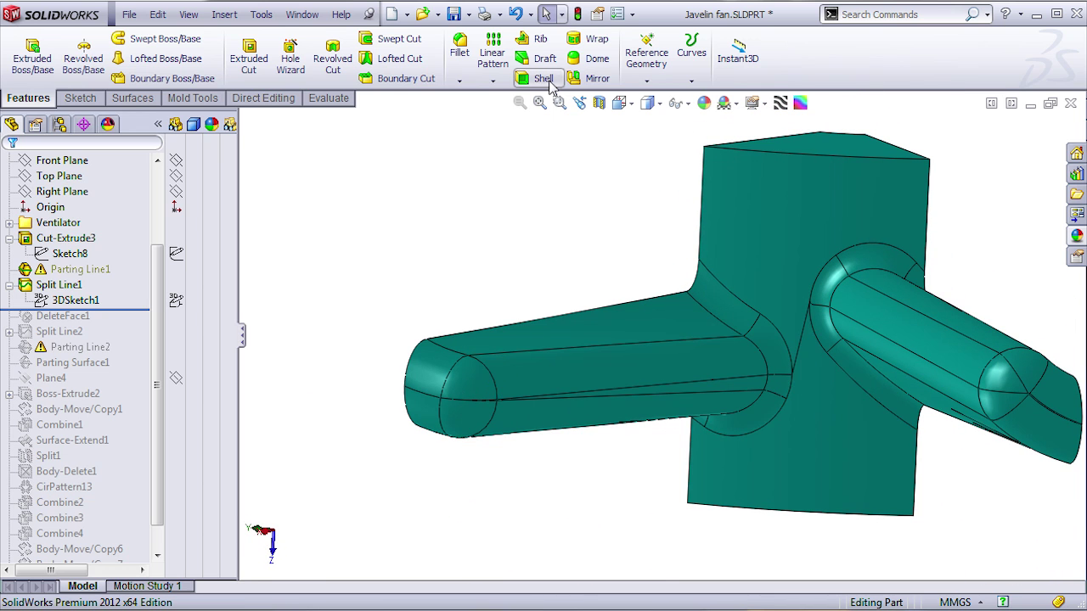
# Start a parting line on the split segment with its top face as pull direction and run the draft analysis at 1°.
pyautogui.click(192, 98)
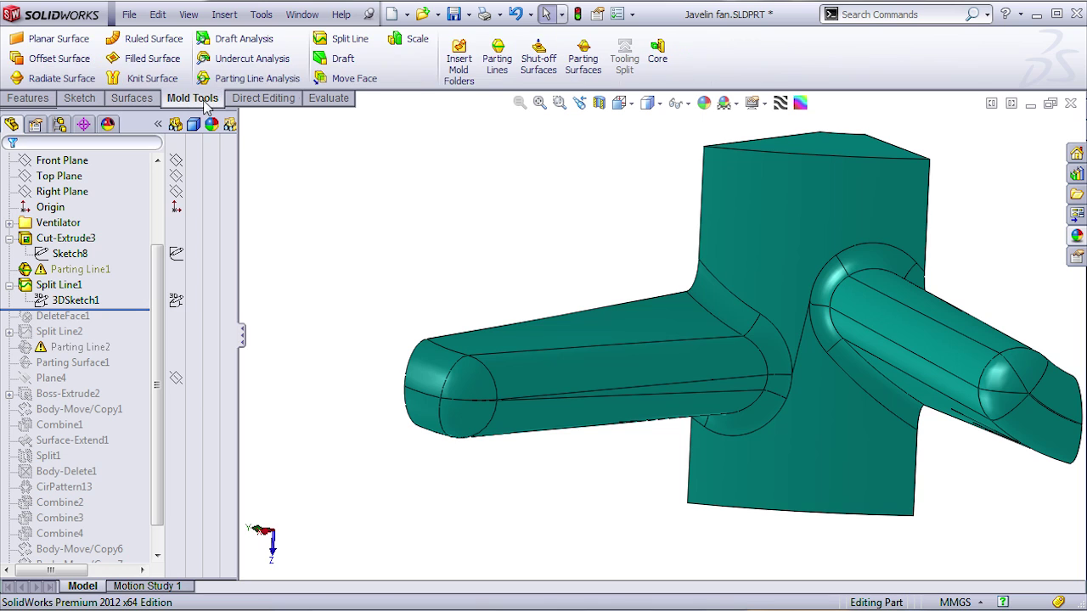
pyautogui.click(497, 59)
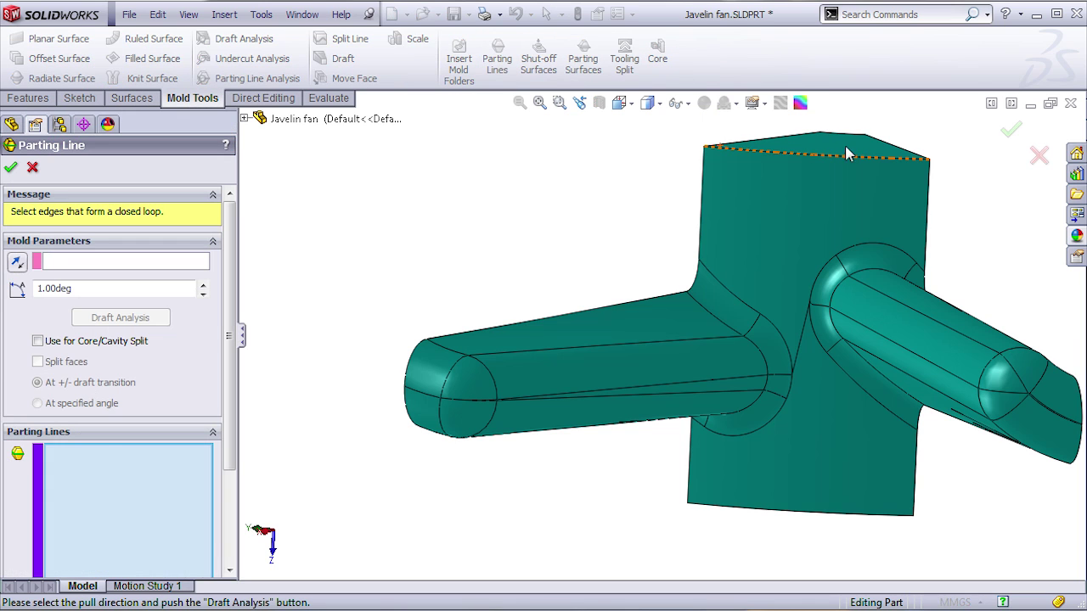
pyautogui.click(88, 266)
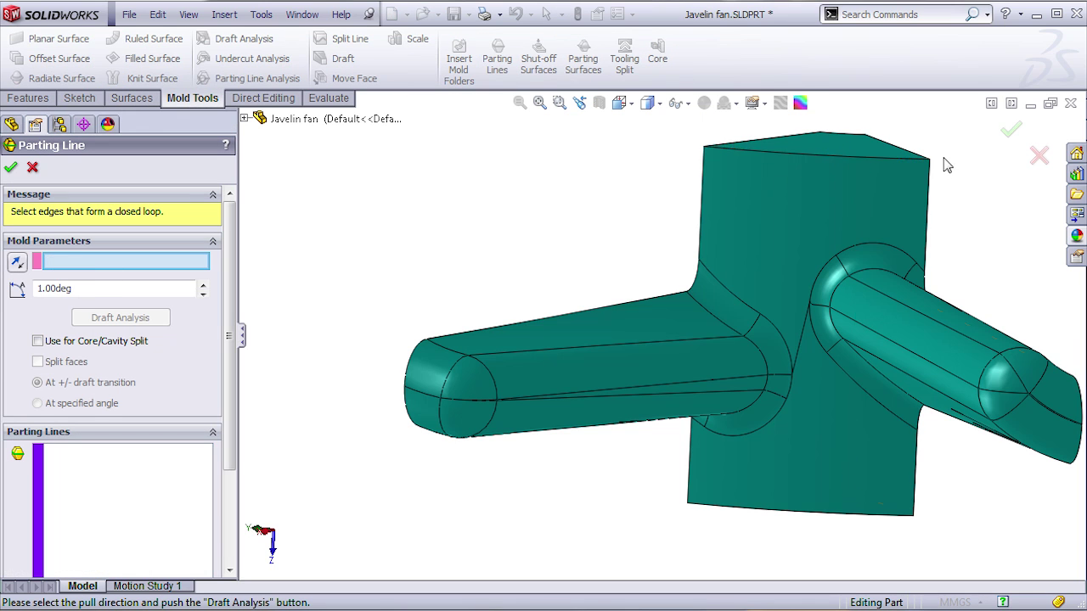
pyautogui.click(842, 158)
pyautogui.scroll(-3, 908, 455)
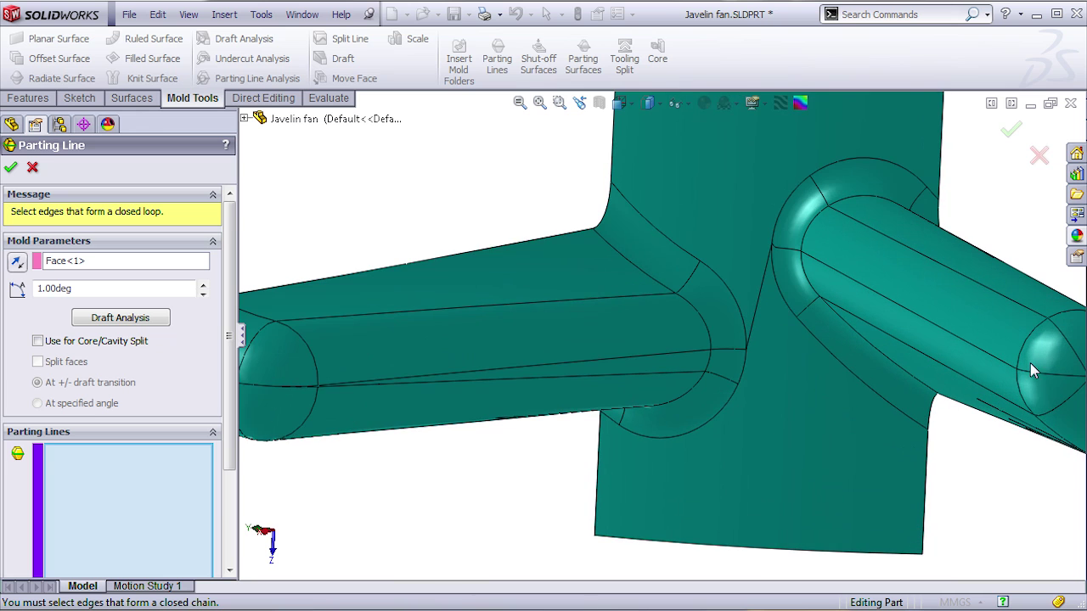
pyautogui.scroll(-3, 1044, 403)
pyautogui.scroll(3, 1012, 388)
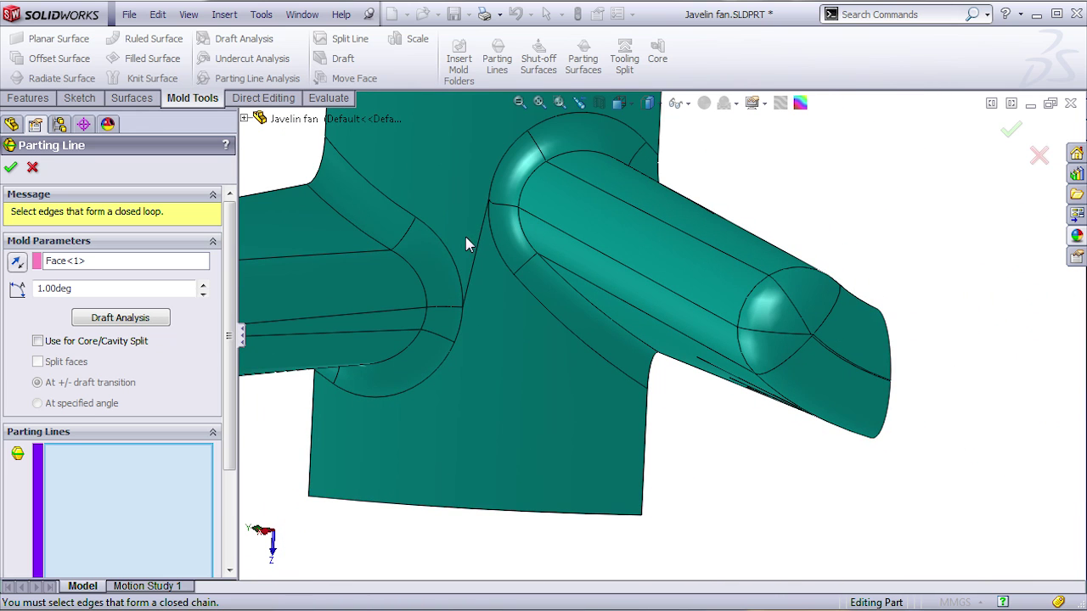
pyautogui.click(121, 319)
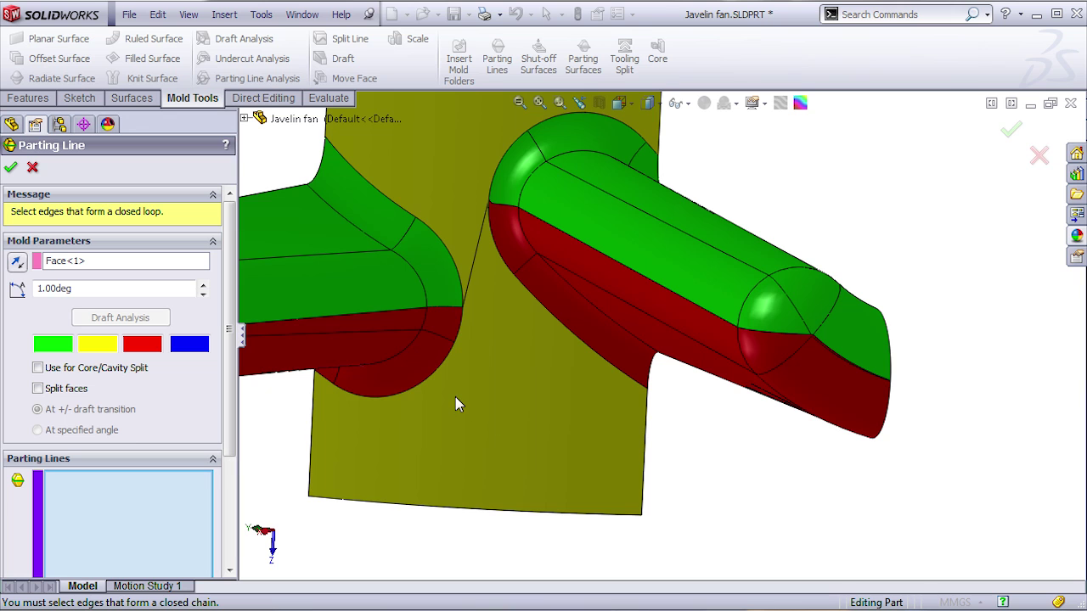
# Add the edges between positive and negative draft to the parting line, from the left blade's root around its tip.
pyautogui.click(446, 309)
pyautogui.scroll(3, 433, 319)
pyautogui.click(381, 330)
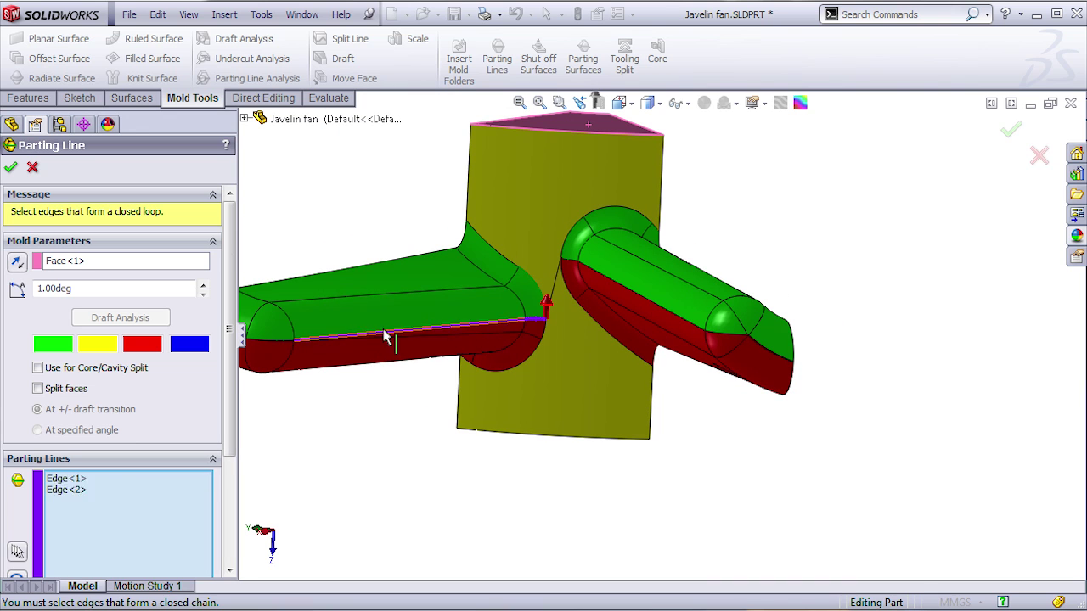
pyautogui.scroll(-5, 310, 356)
pyautogui.press('y')
pyautogui.press('y')
pyautogui.press('y')
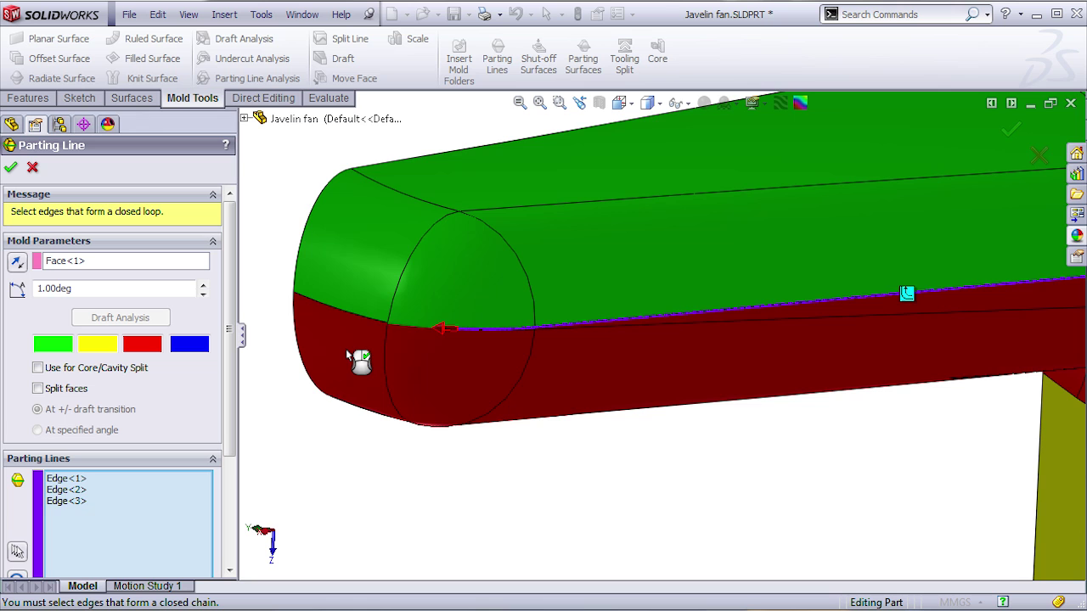
pyautogui.scroll(5, 744, 438)
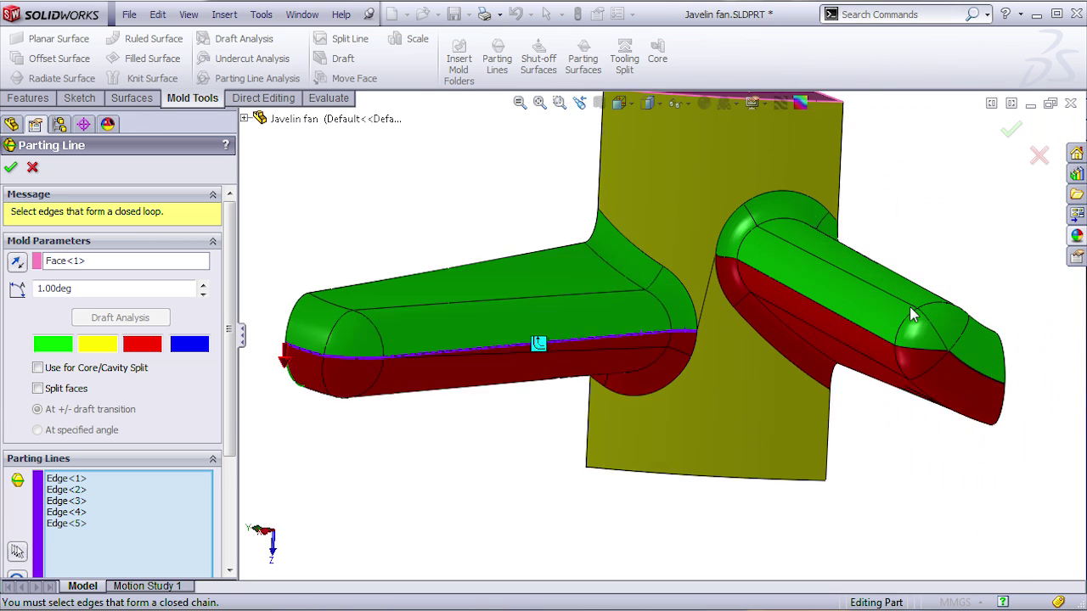
# Continue the parting line across the hub's split line and along the right blade to its tip, and finish the feature.
pyautogui.scroll(-3, 912, 315)
pyautogui.click(587, 308)
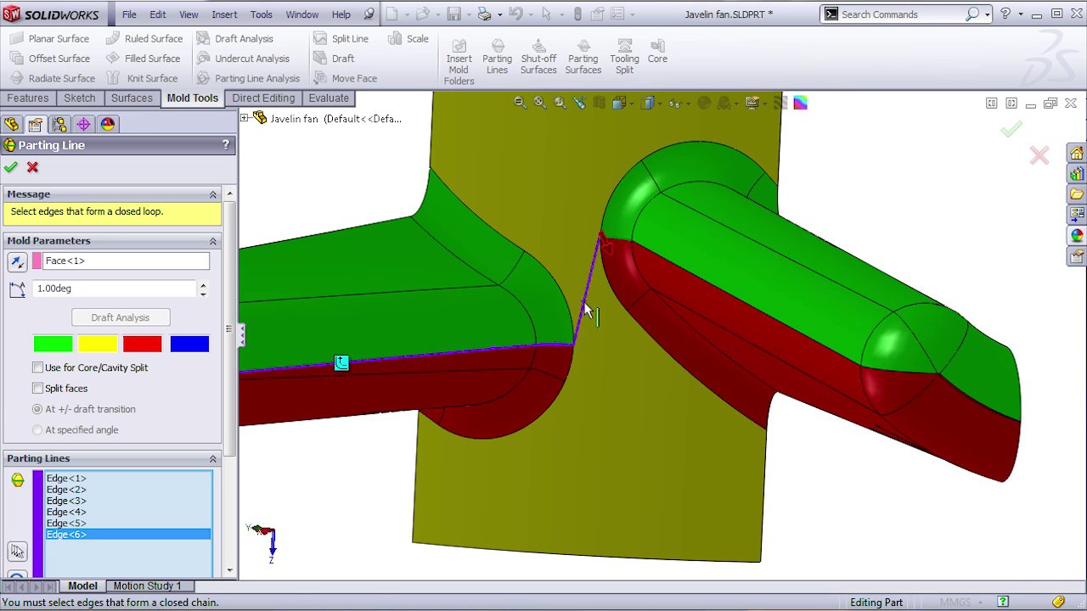
pyautogui.press('y')
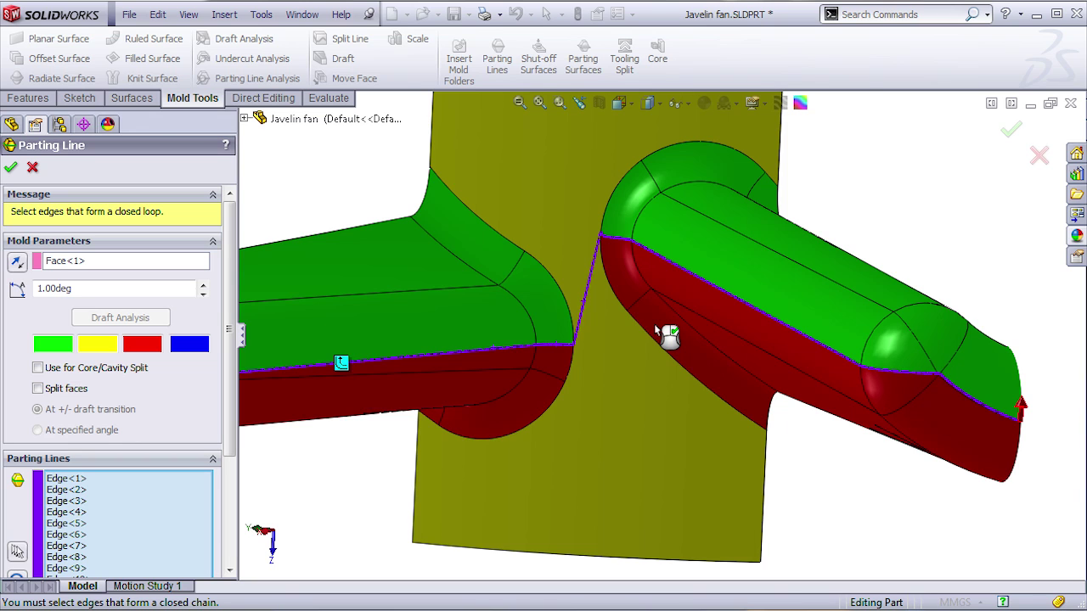
pyautogui.click(32, 168)
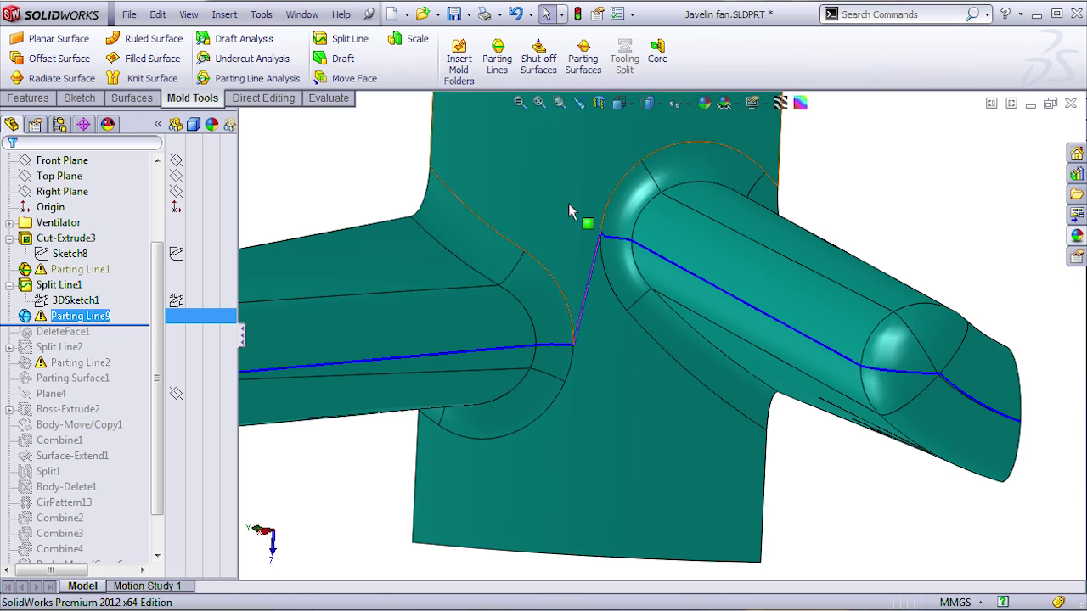
# Try a parting surface perpendicular to pull with a 100 mm distance and sharp smoothing, inspect it at the right blade's root, and discard it.
pyautogui.click(575, 75)
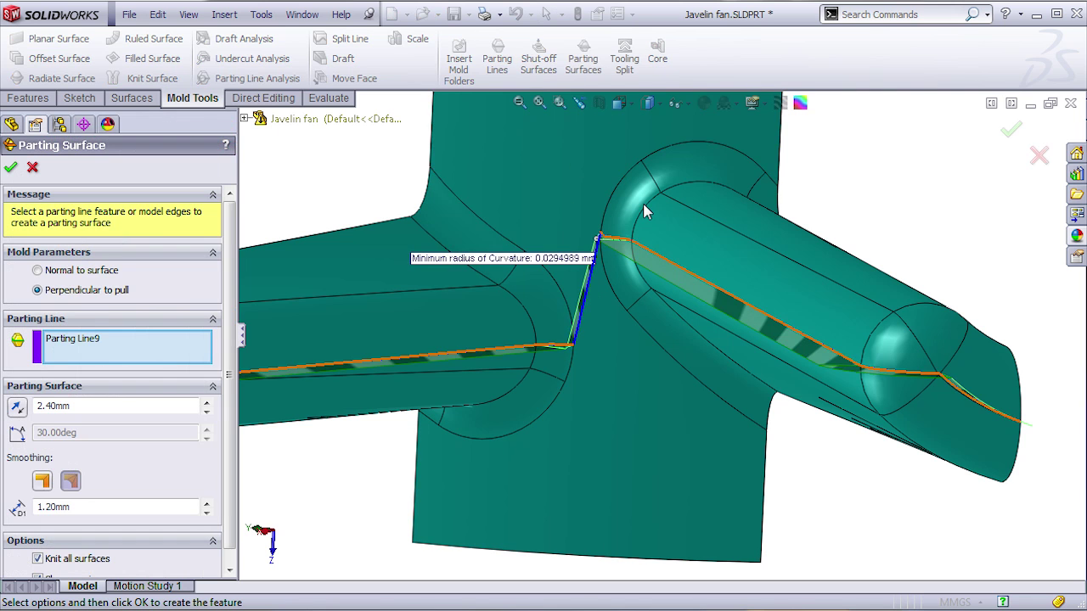
pyautogui.moveTo(671, 333); pyautogui.dragTo(628, 476, button='middle')
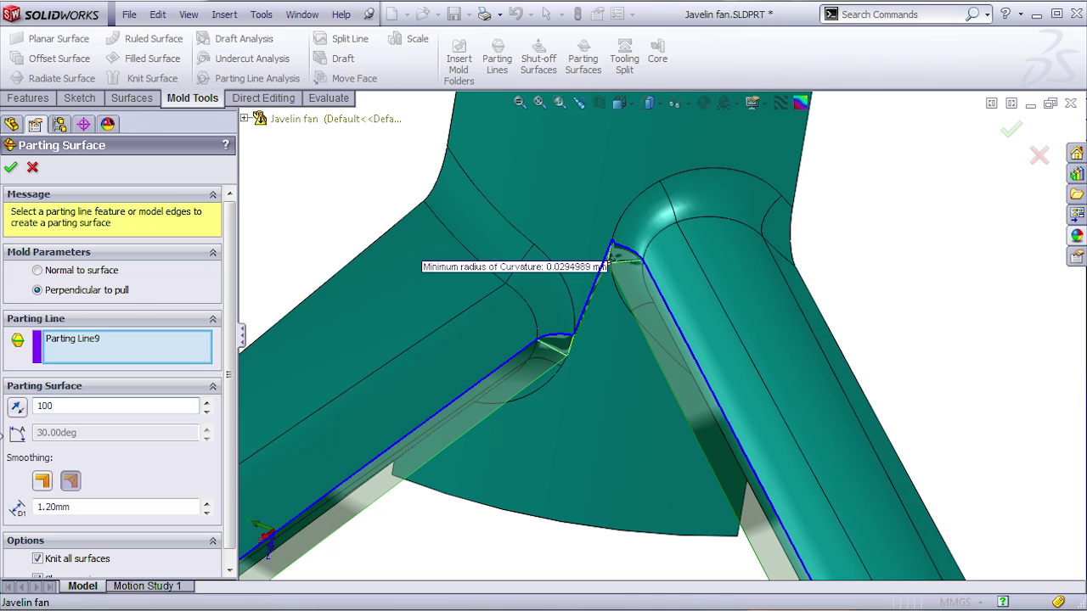
pyautogui.click(44, 486)
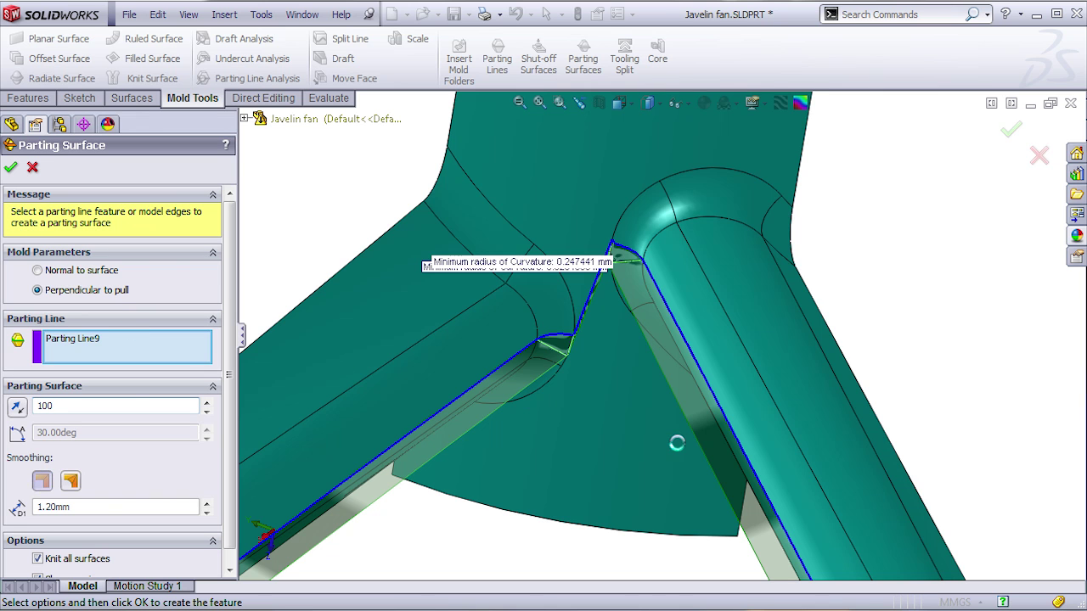
pyautogui.scroll(3, 676, 454)
pyautogui.moveTo(684, 463); pyautogui.dragTo(671, 339, button='middle')
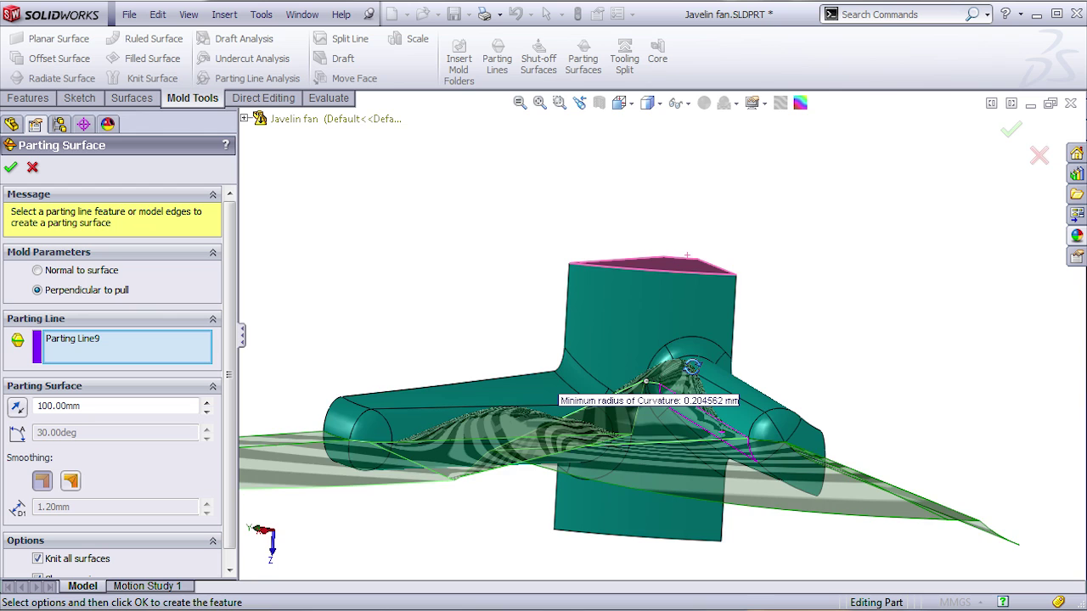
pyautogui.scroll(-6, 671, 336)
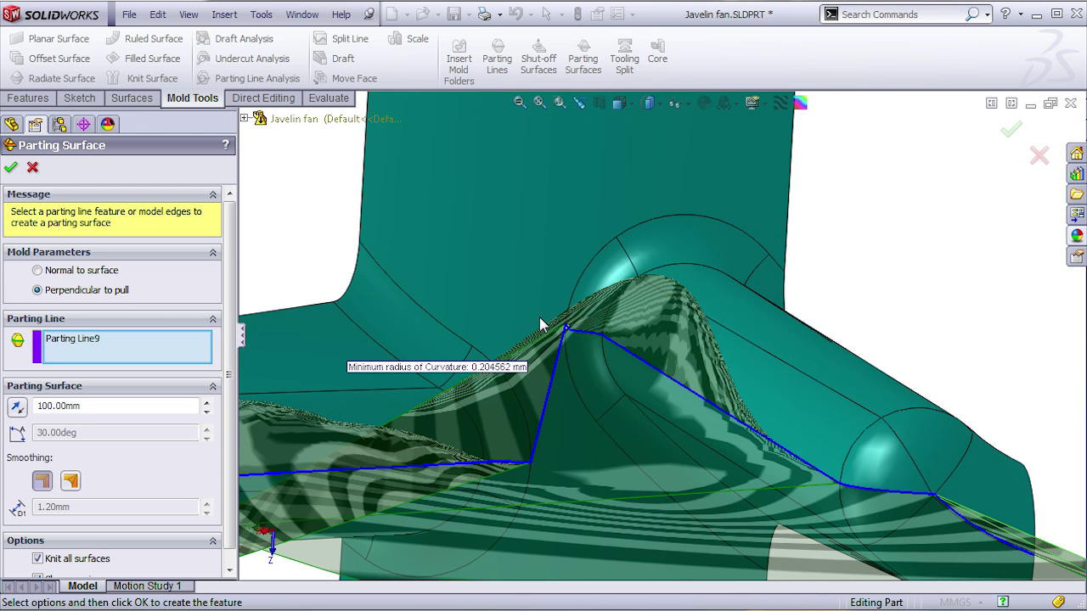
pyautogui.scroll(-5, 578, 333)
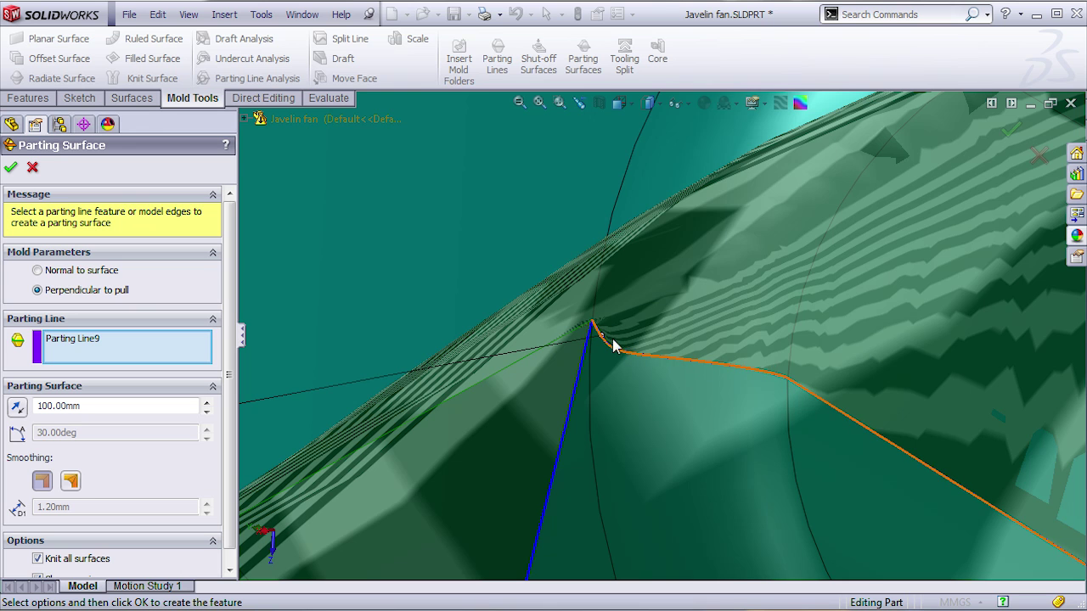
pyautogui.click(1045, 157)
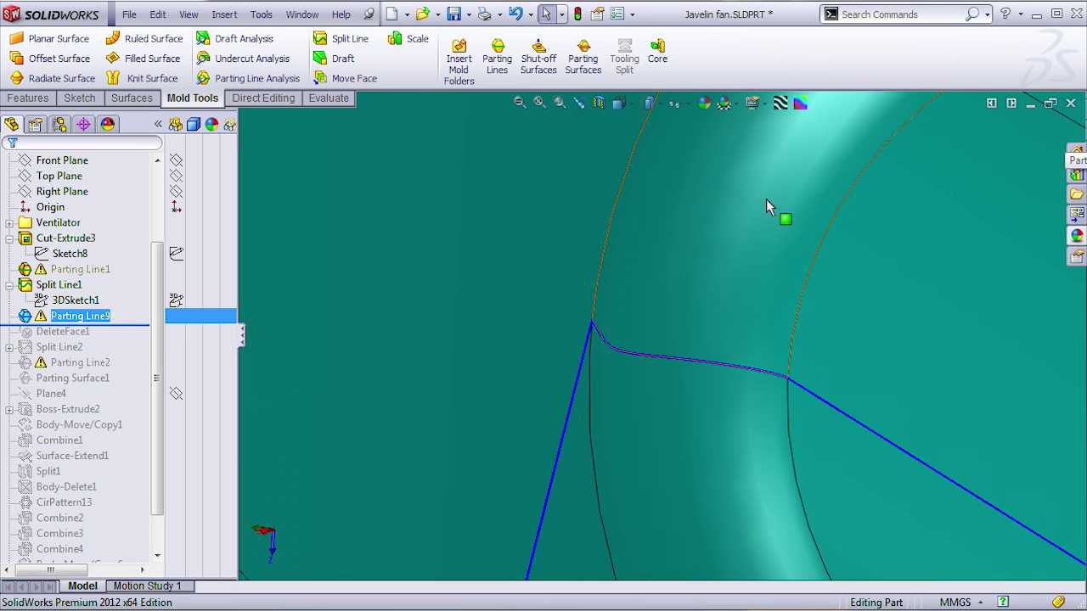
# Delete the Parting Line9 feature from the model.
pyautogui.scroll(5, 662, 338)
pyautogui.moveTo(693, 402); pyautogui.dragTo(606, 413, button='middle')
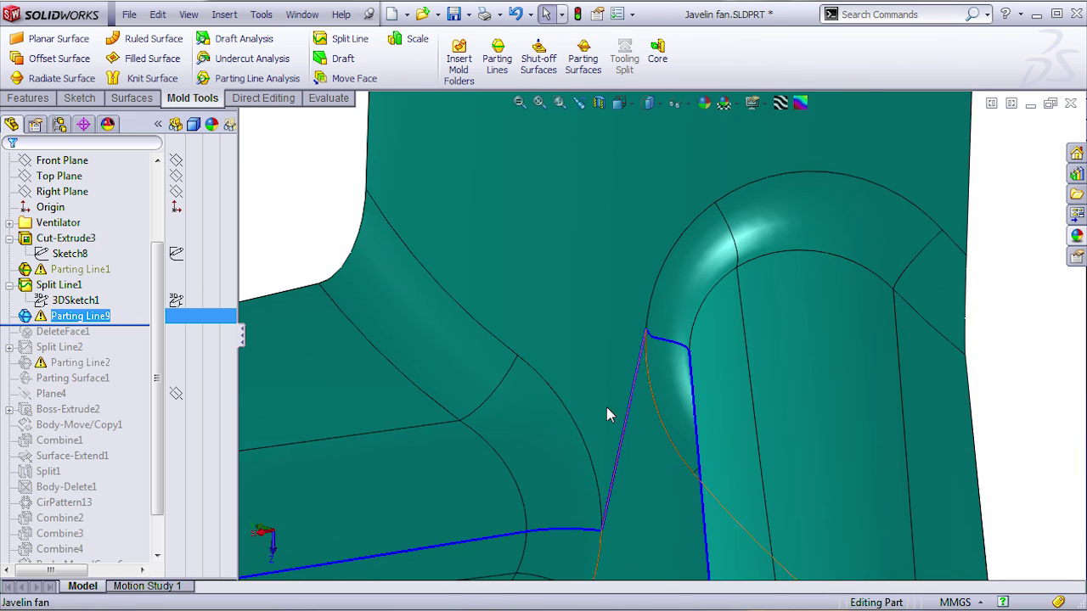
pyautogui.rightClick(89, 319)
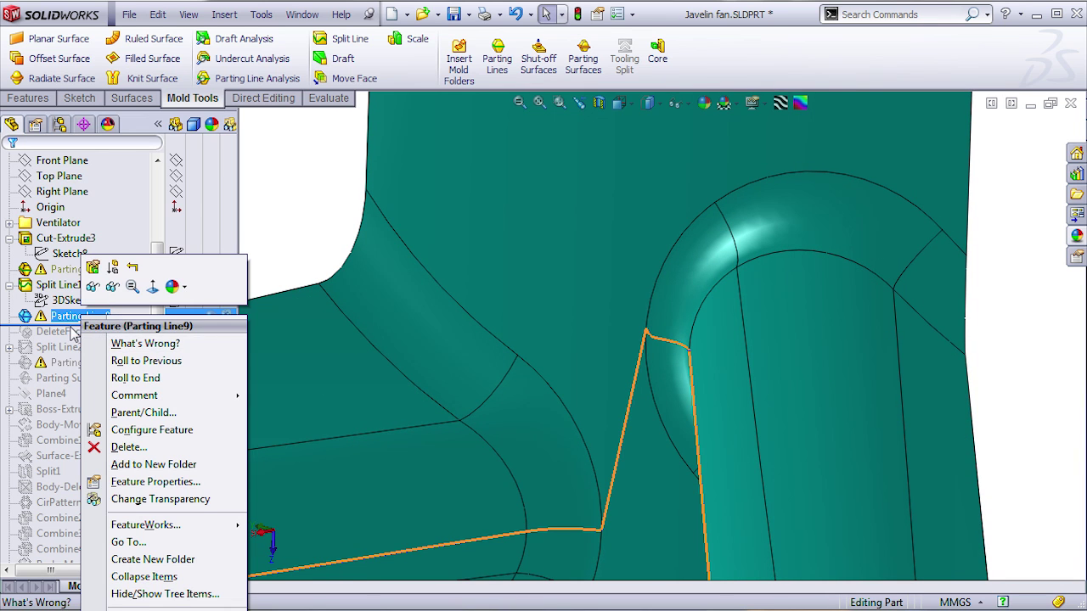
pyautogui.click(129, 448)
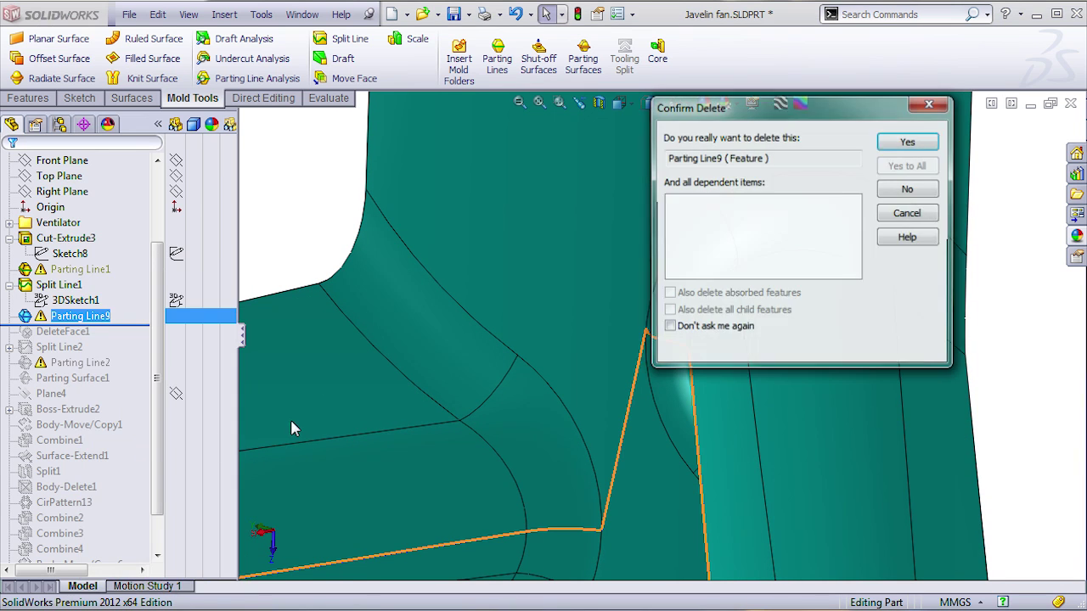
pyautogui.click(903, 151)
# Roll the feature history forward past DeleteFace1 and review its Delete and Patch definition for the right blade's root fillet face.
pyautogui.moveTo(795, 257); pyautogui.dragTo(798, 315, button='middle')
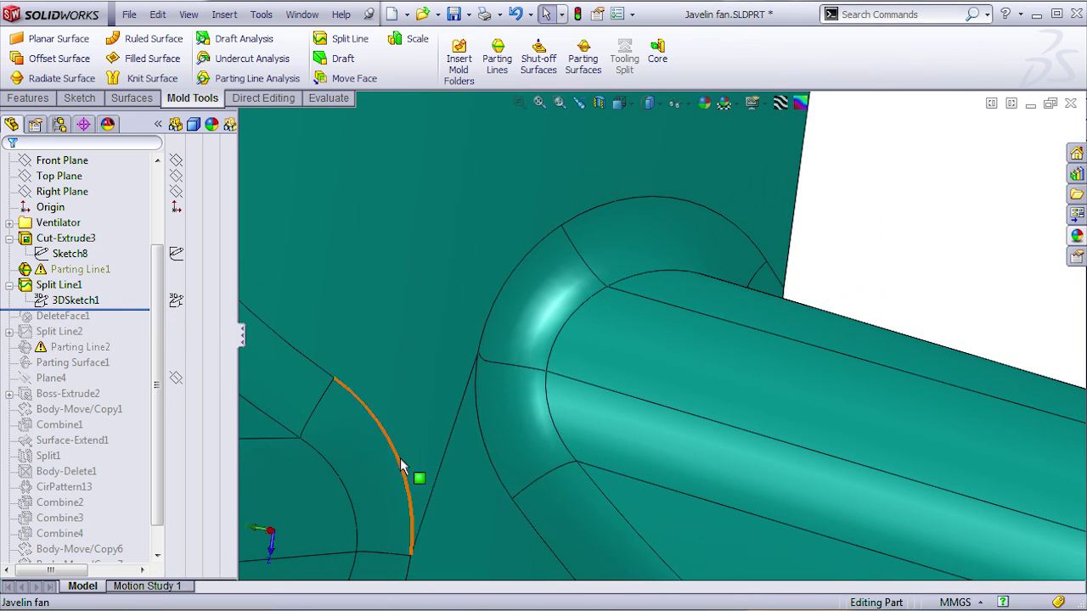
pyautogui.click(510, 402)
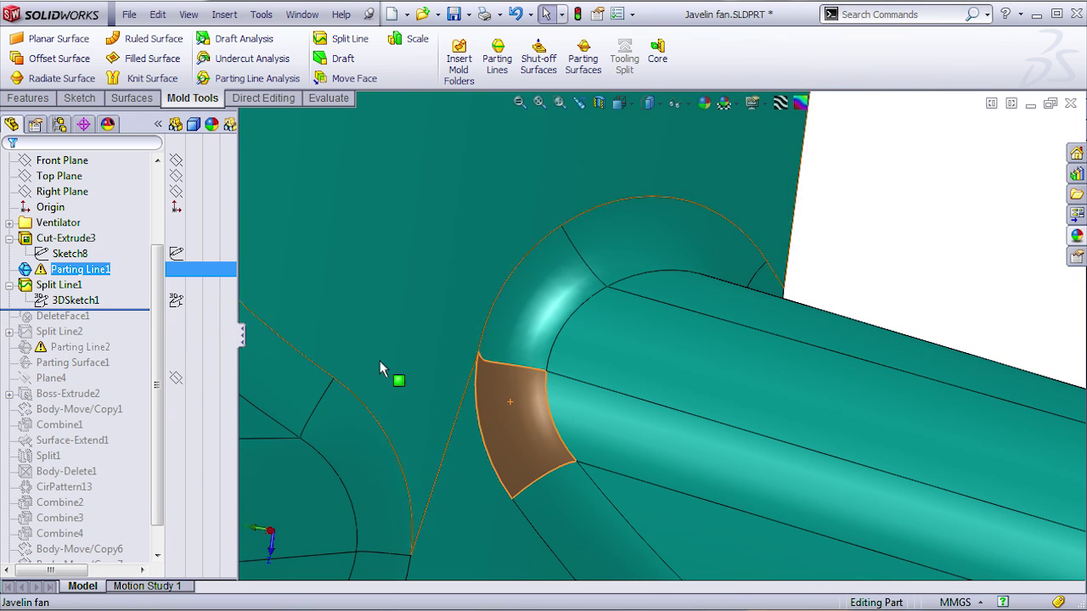
pyautogui.moveTo(119, 310); pyautogui.dragTo(115, 325)
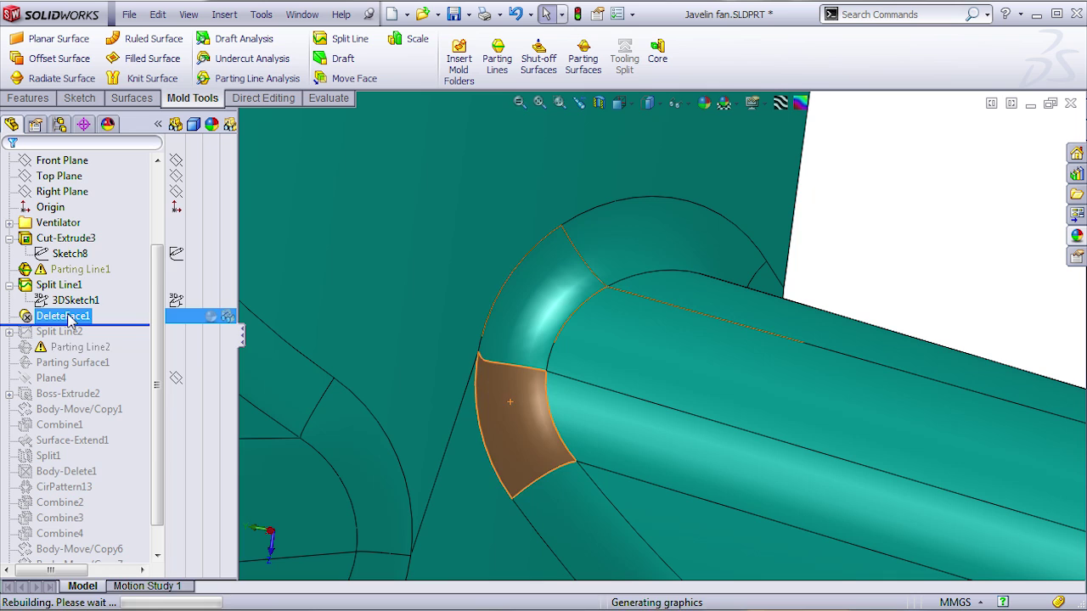
pyautogui.rightClick(70, 317)
pyautogui.click(78, 264)
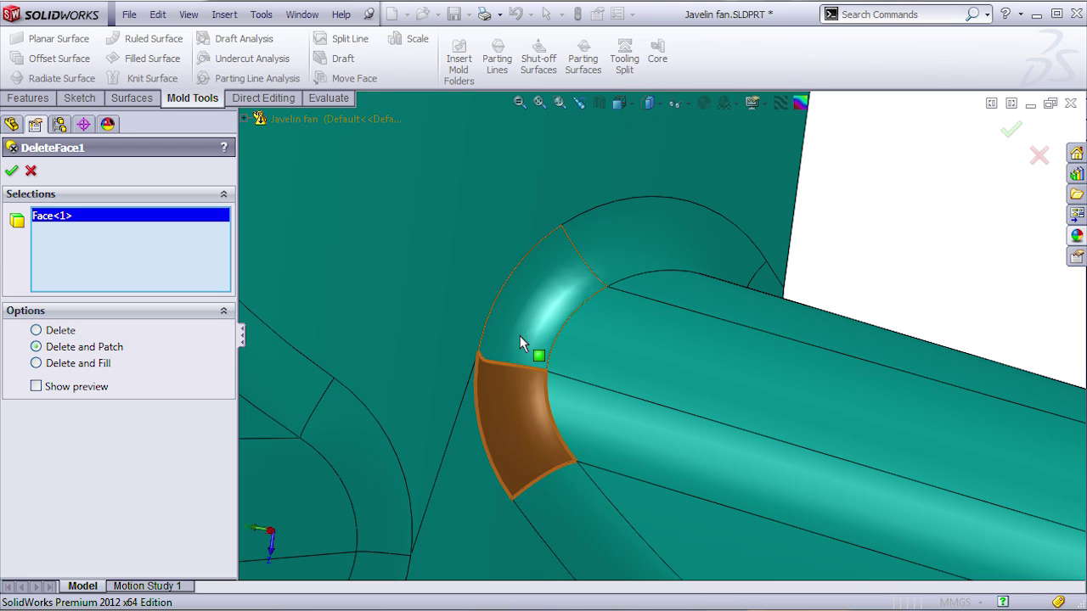
pyautogui.click(556, 472)
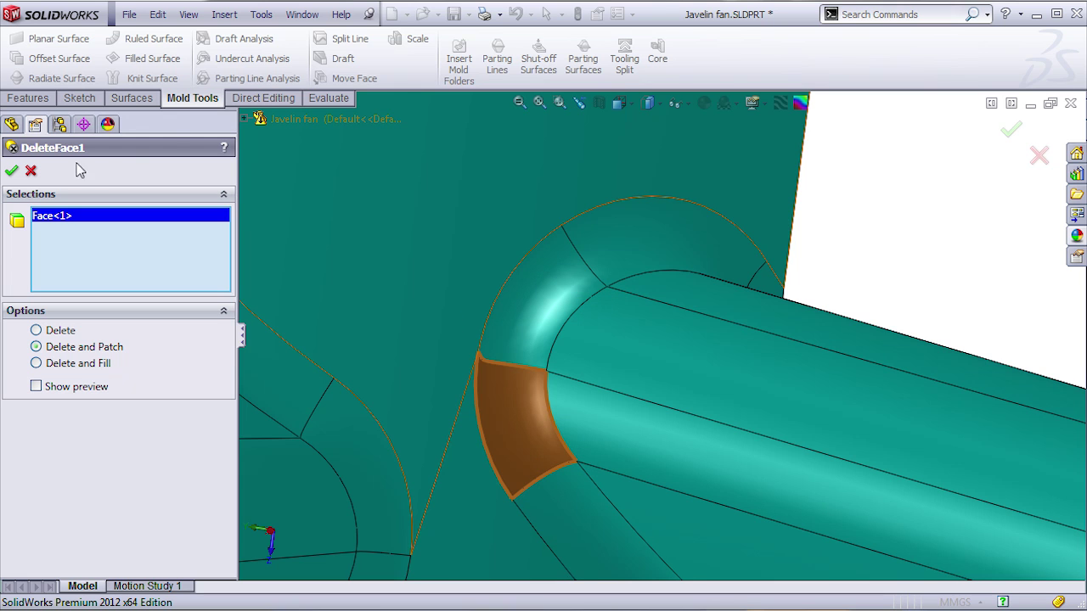
pyautogui.click(31, 172)
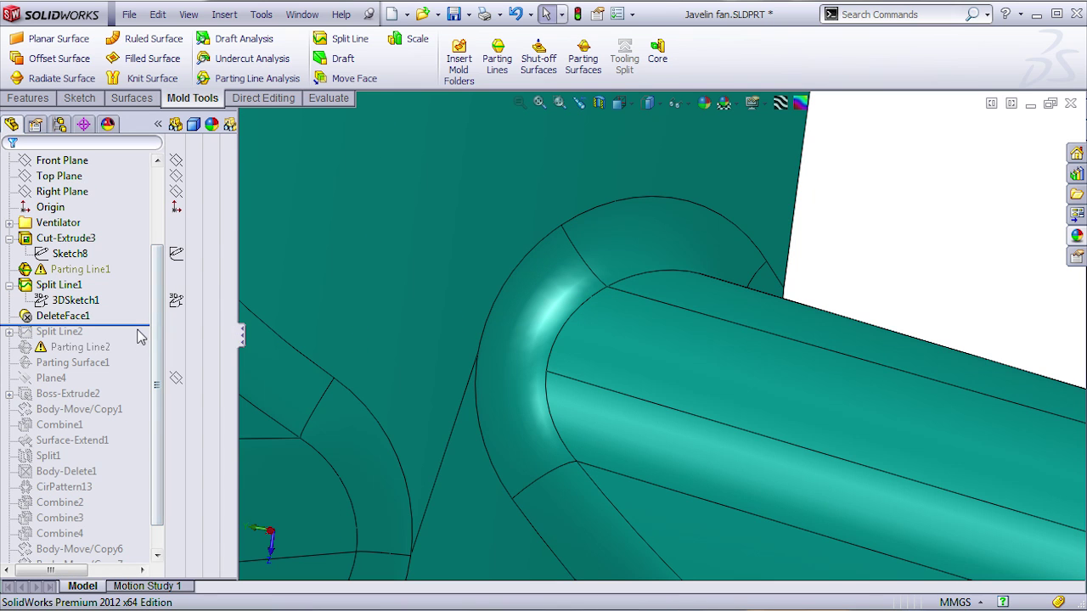
# Roll the feature history forward past Split Line2 and inspect the split fillet face at the right blade's root.
pyautogui.moveTo(145, 326); pyautogui.dragTo(144, 338)
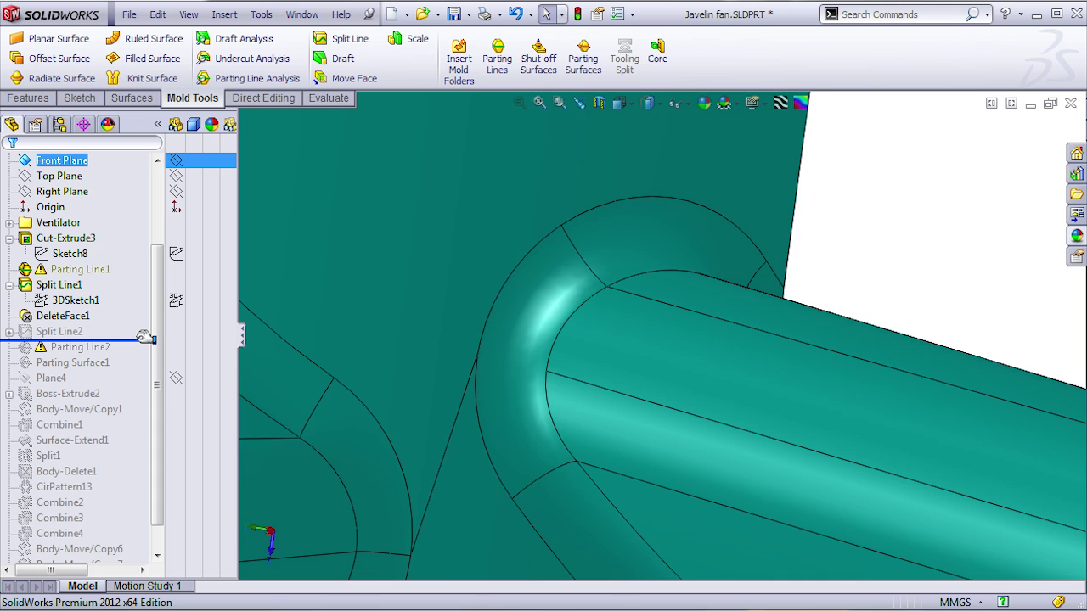
pyautogui.scroll(-4, 516, 369)
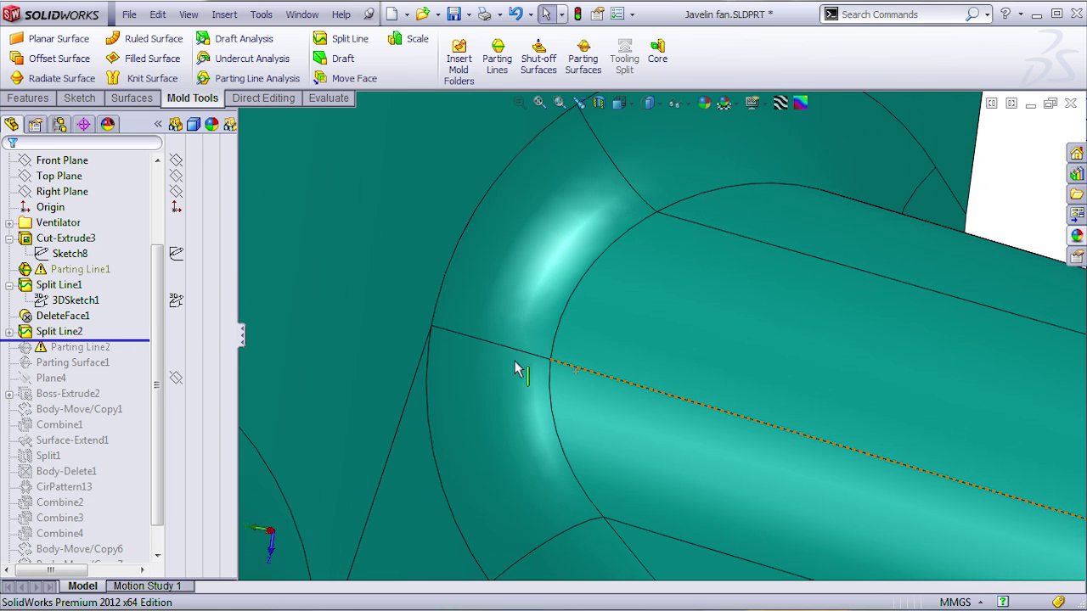
pyautogui.click(487, 421)
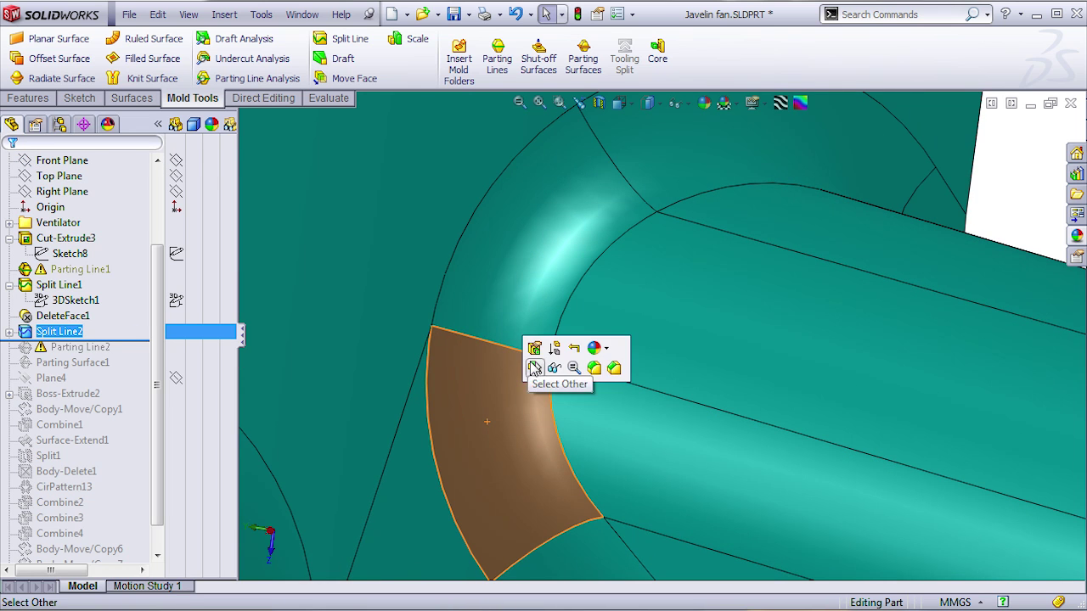
pyautogui.moveTo(465, 346); pyautogui.dragTo(461, 395, button='middle')
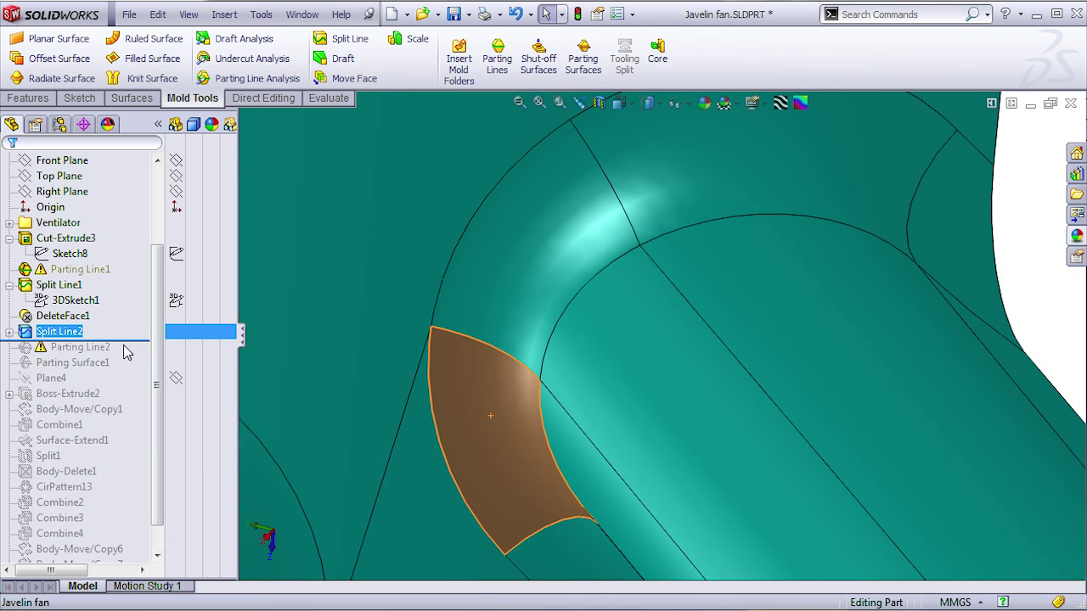
# Roll the feature history forward past Parting Line2, show its parting line, and examine its path across the hub to the right blade's root.
pyautogui.moveTo(133, 340); pyautogui.dragTo(137, 355)
pyautogui.scroll(7, 608, 459)
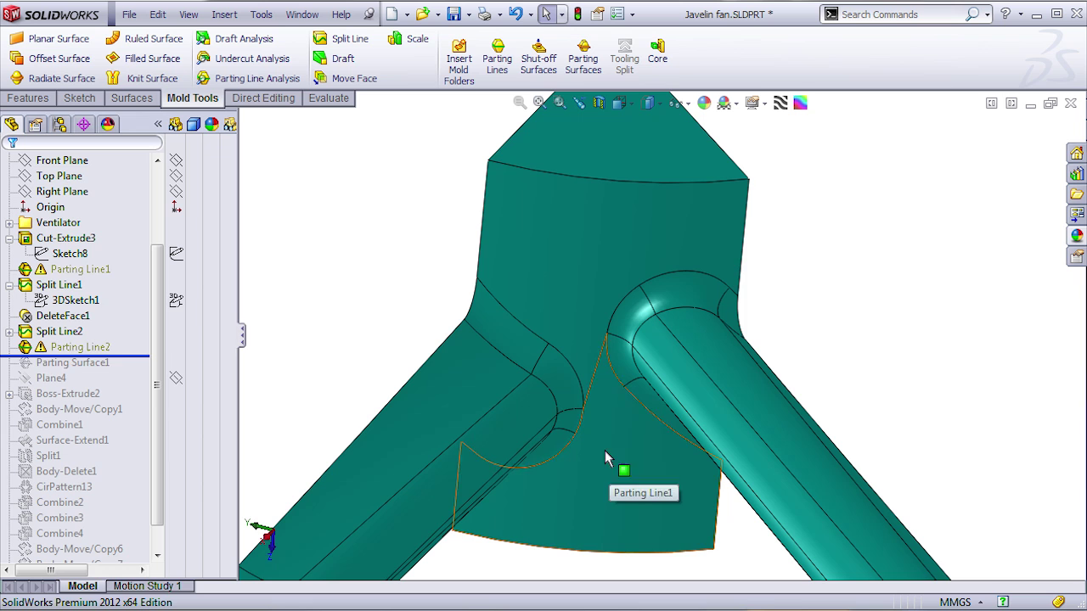
pyautogui.rightClick(96, 349)
pyautogui.click(151, 328)
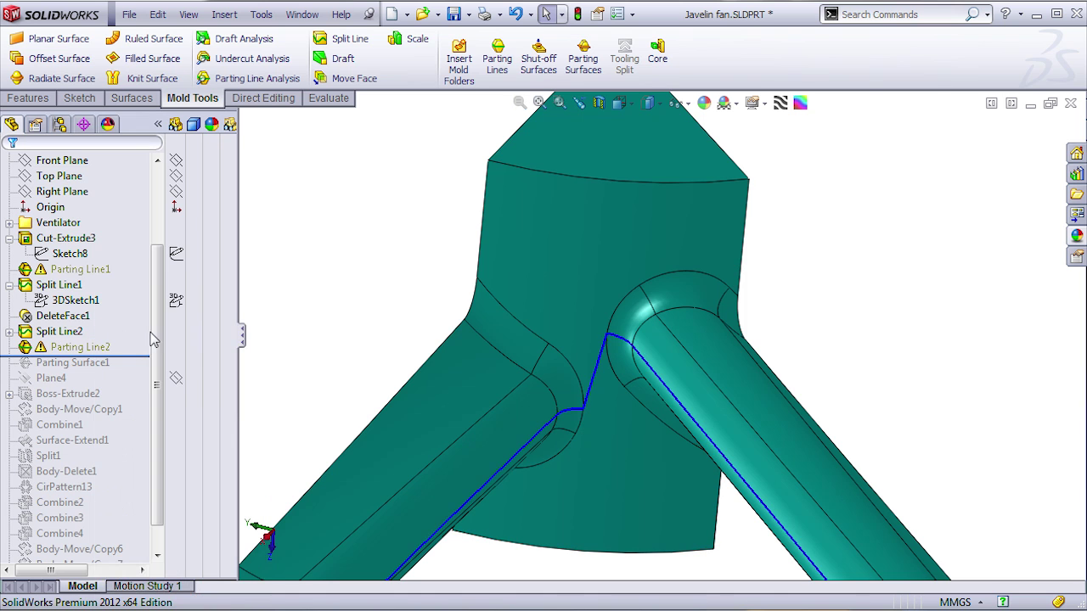
pyautogui.press('f')
pyautogui.moveTo(666, 447); pyautogui.dragTo(644, 363, button='middle')
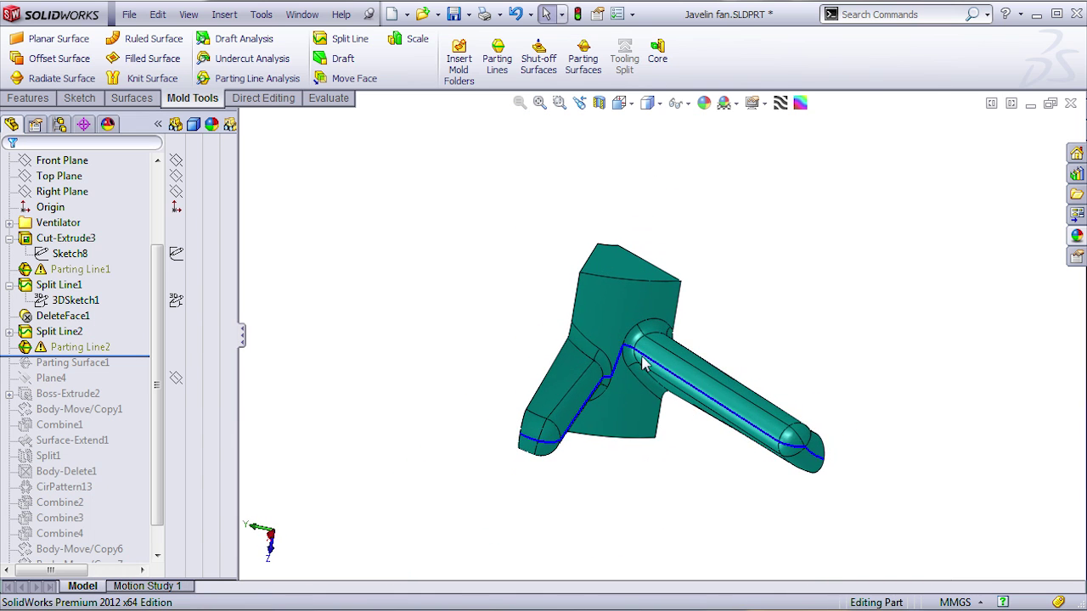
pyautogui.scroll(-2, 646, 365)
pyautogui.scroll(-4, 632, 361)
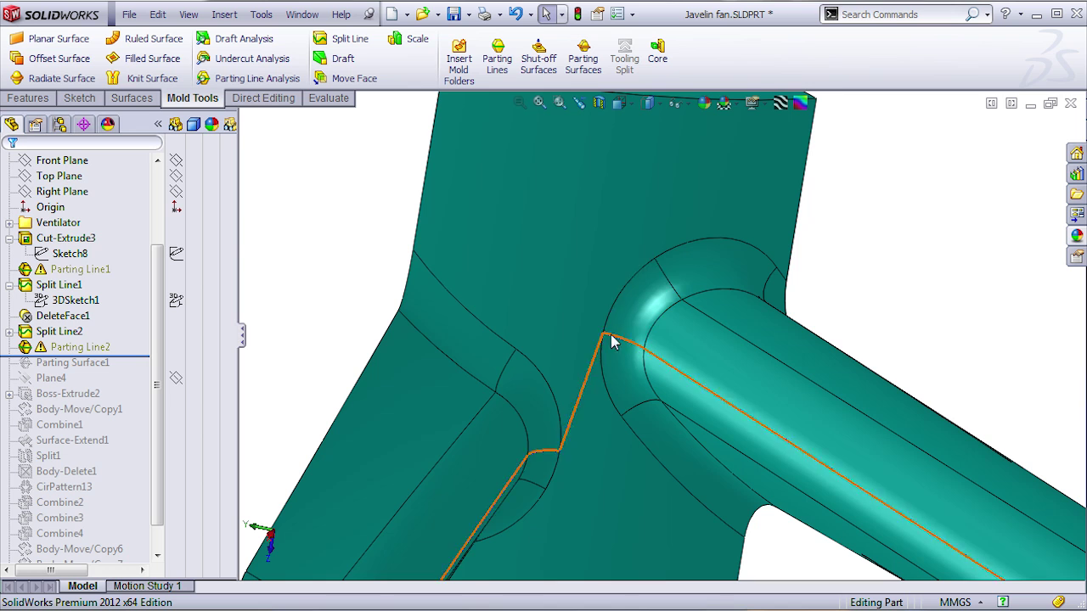
pyautogui.scroll(-3, 618, 344)
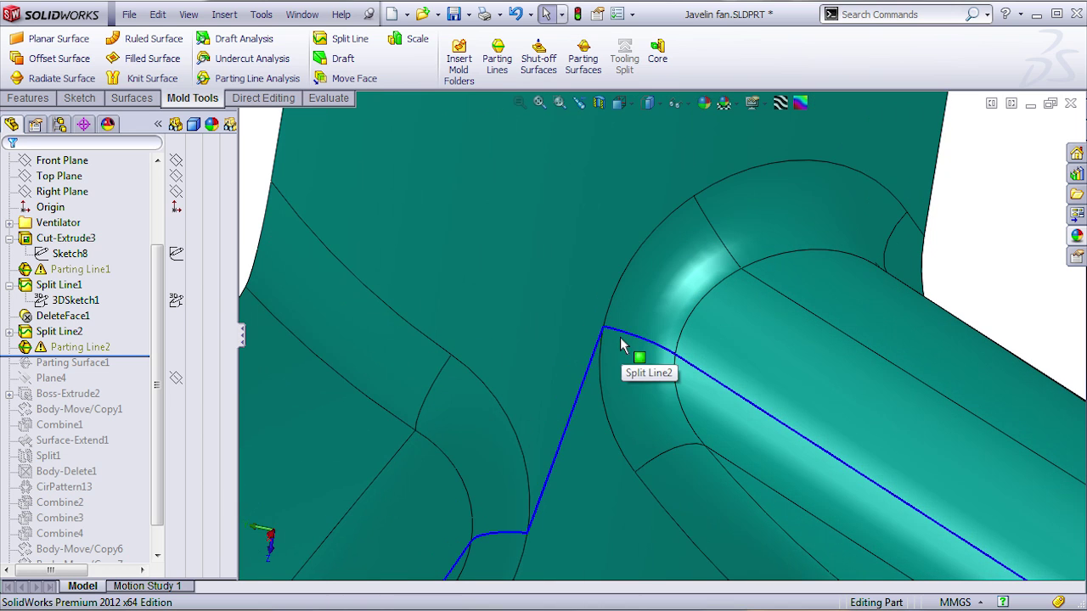
# Hide the parting line of Parting Line2.
pyautogui.click(96, 349)
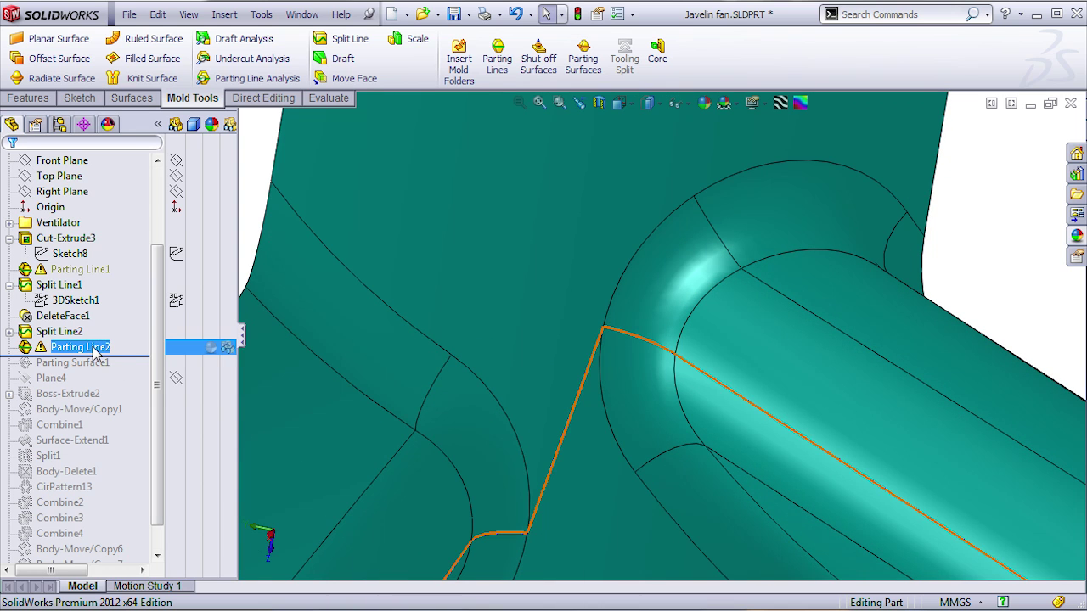
pyautogui.rightClick(96, 351)
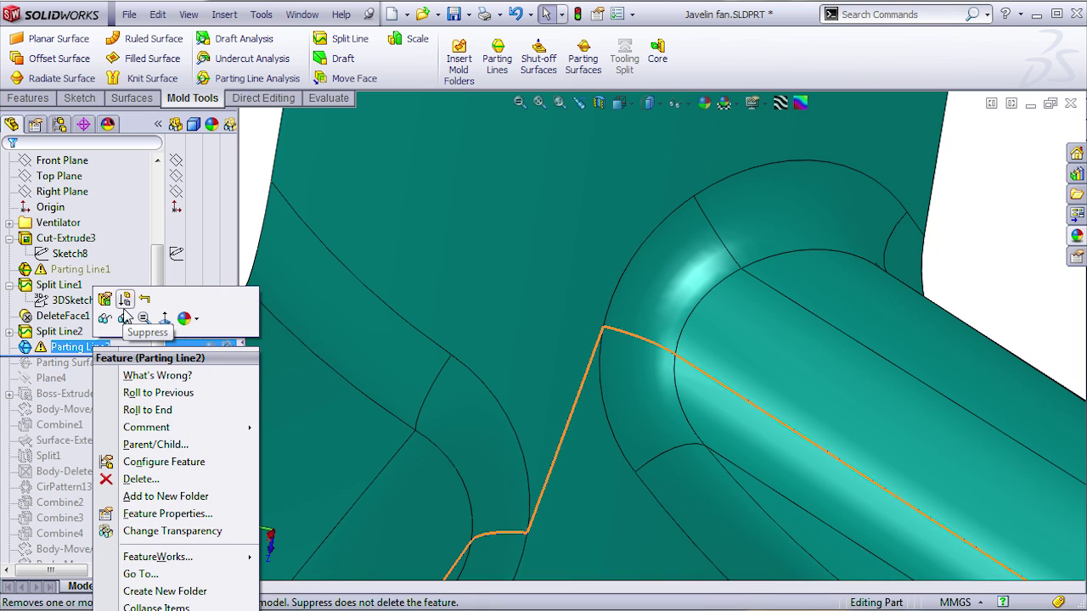
pyautogui.click(125, 315)
pyautogui.scroll(5, 732, 504)
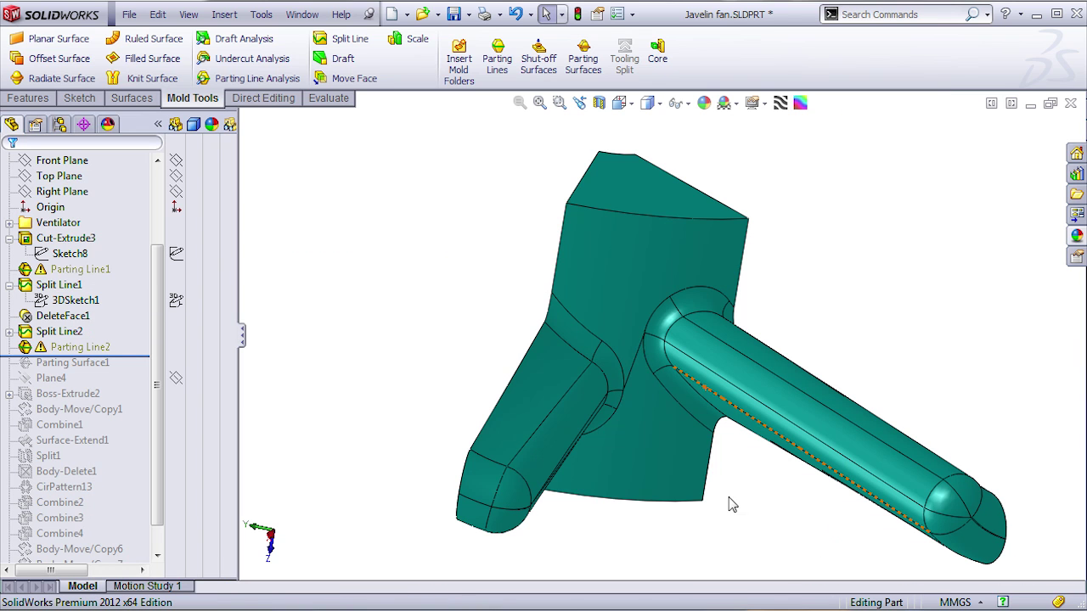
# Roll the feature history forward past Parting Surface1, review its definition, and examine the surface spreading out from both blades.
pyautogui.moveTo(136, 357); pyautogui.dragTo(85, 372)
pyautogui.rightClick(80, 367)
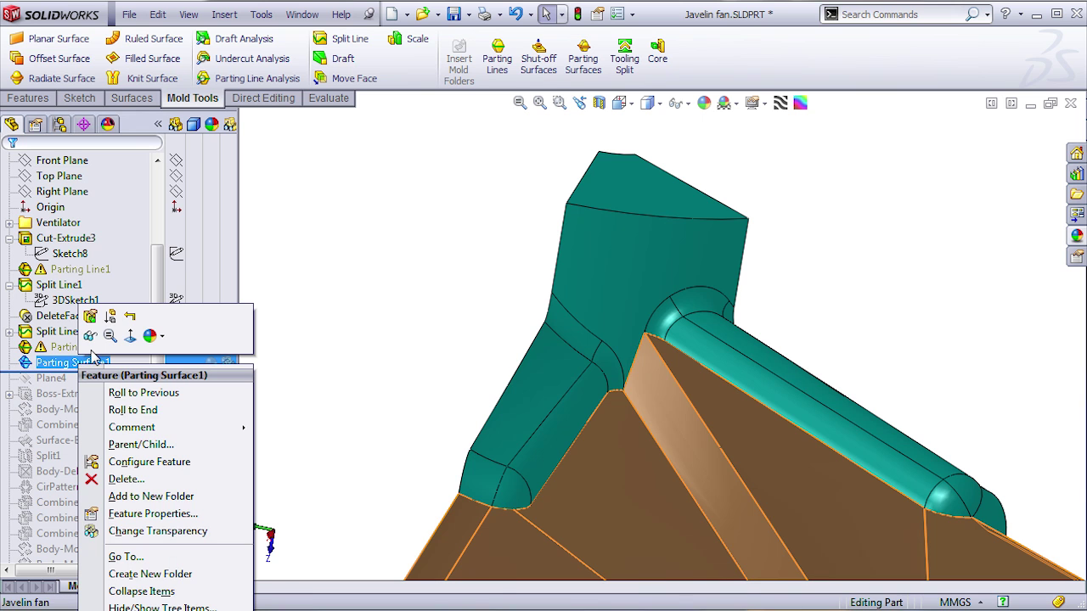
pyautogui.click(153, 312)
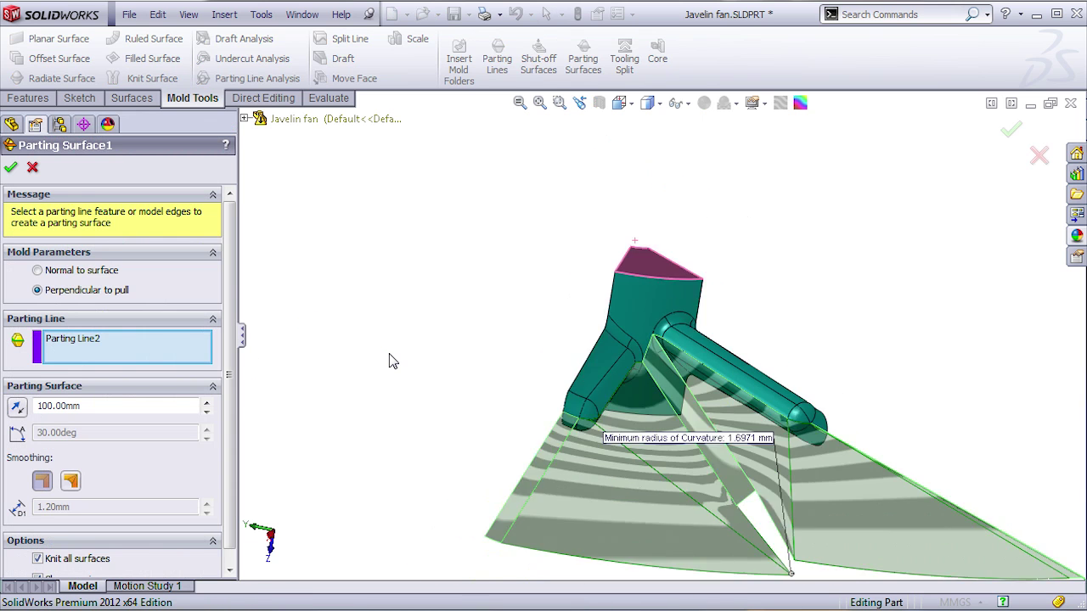
pyautogui.moveTo(522, 391); pyautogui.dragTo(747, 466, button='middle')
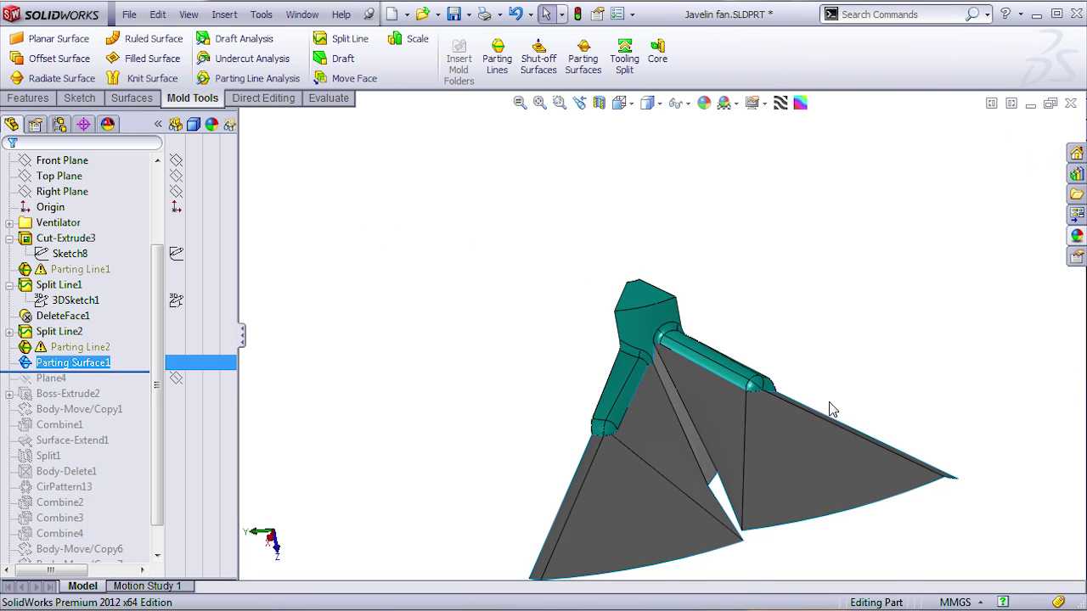
pyautogui.moveTo(830, 407); pyautogui.dragTo(883, 490, button='middle')
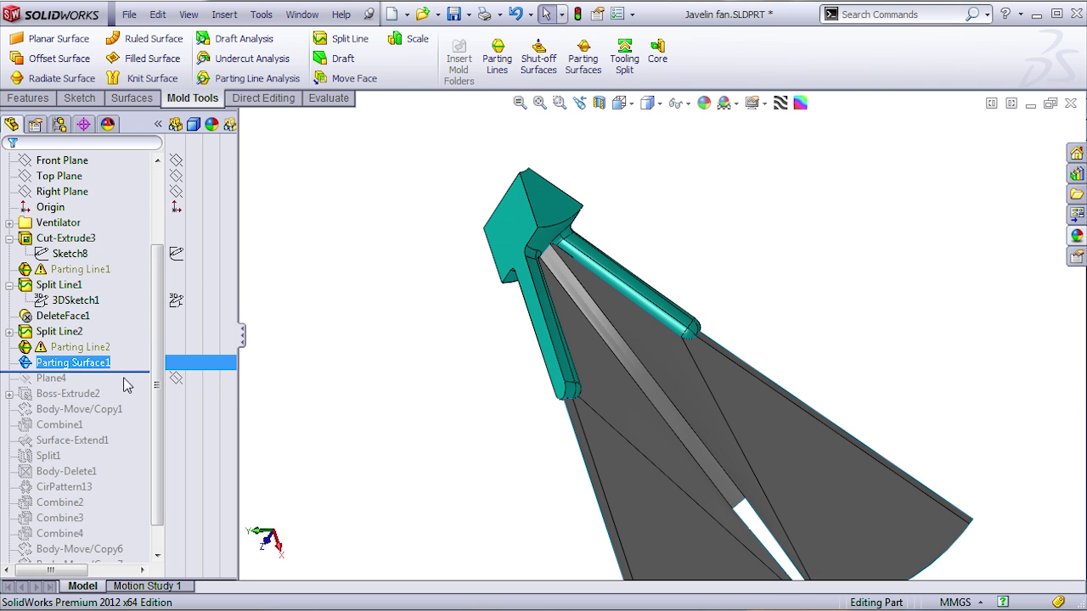
# Roll the feature history forward past Plane4 and review its Mid Plane definition between the hub's two end faces.
pyautogui.moveTo(133, 371); pyautogui.dragTo(134, 383)
pyautogui.click(51, 379)
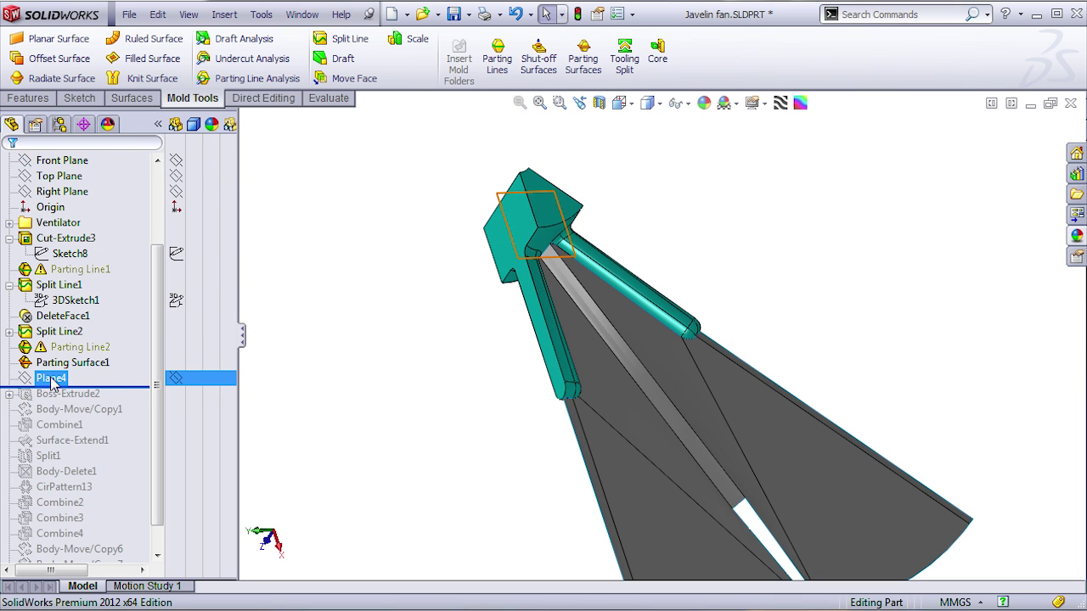
pyautogui.moveTo(396, 366); pyautogui.dragTo(568, 211, button='middle')
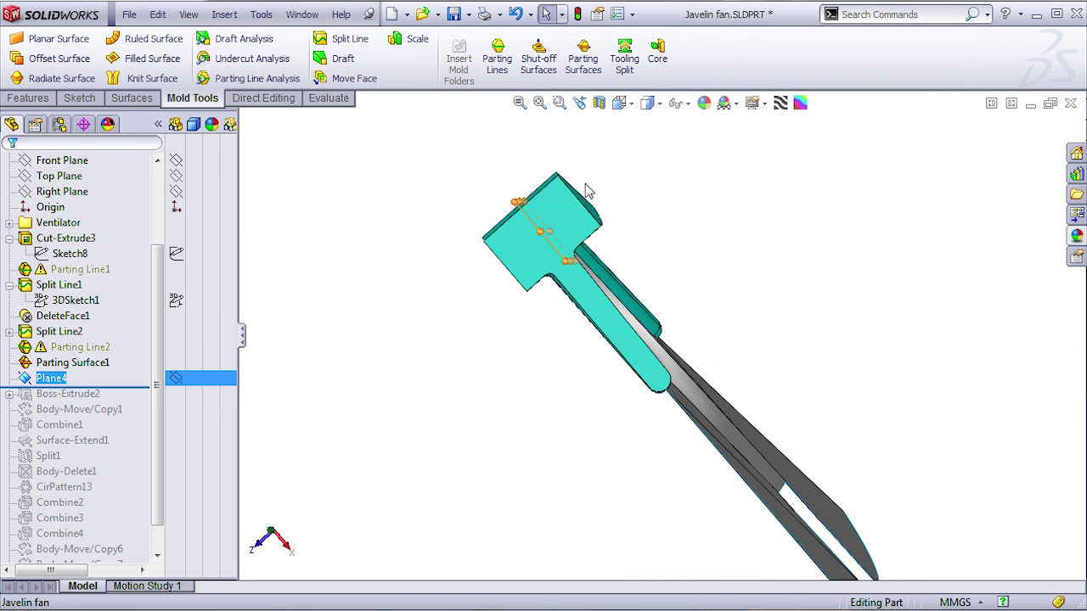
pyautogui.rightClick(51, 379)
pyautogui.click(527, 305)
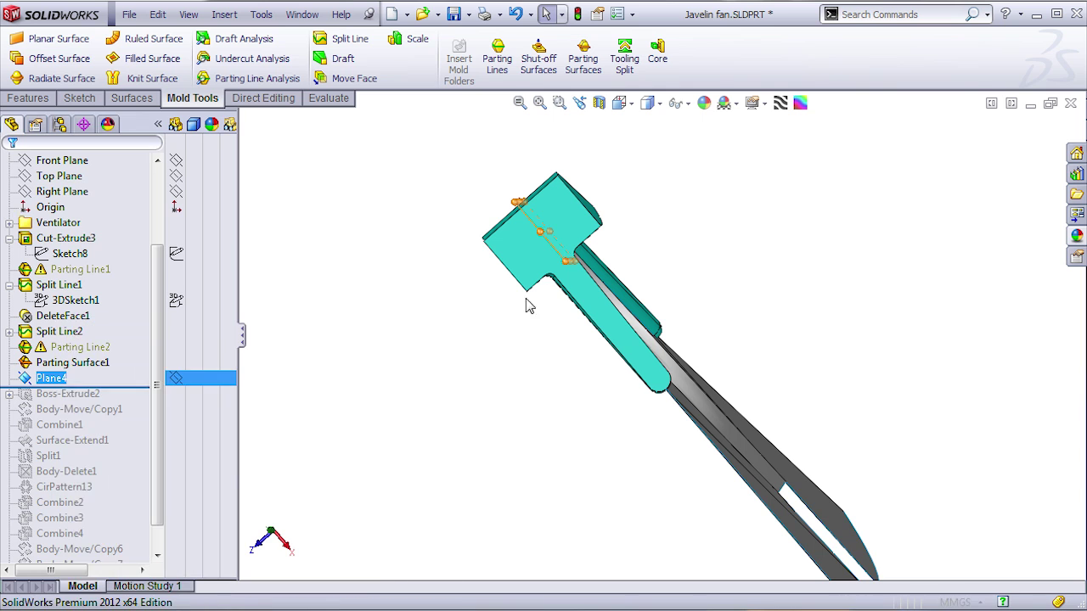
pyautogui.scroll(-2, 647, 244)
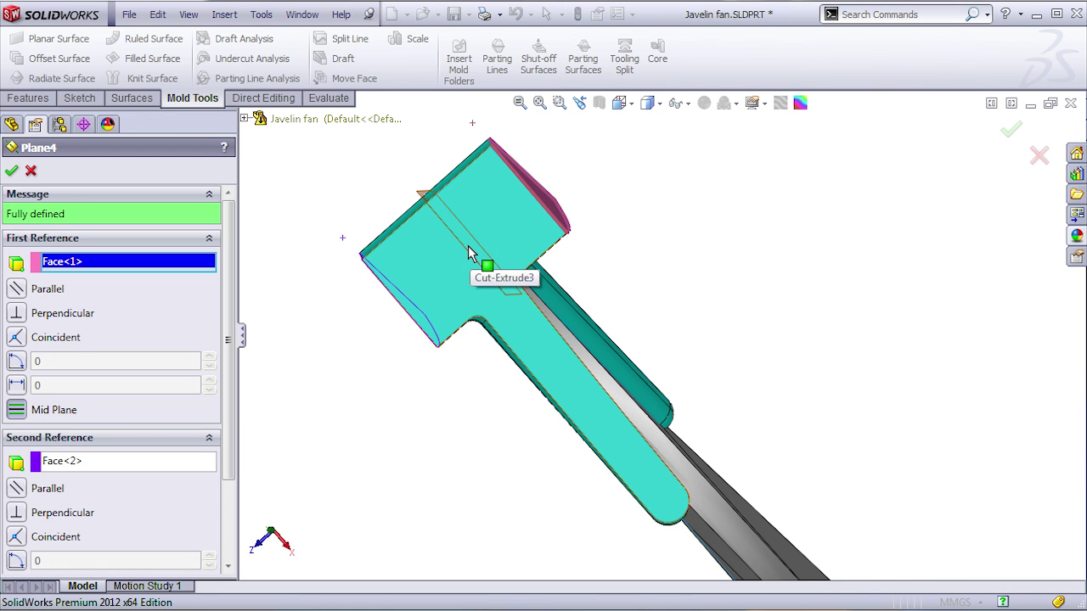
pyautogui.moveTo(448, 229); pyautogui.dragTo(591, 194, button='middle')
pyautogui.moveTo(417, 333); pyautogui.dragTo(371, 329, button='middle')
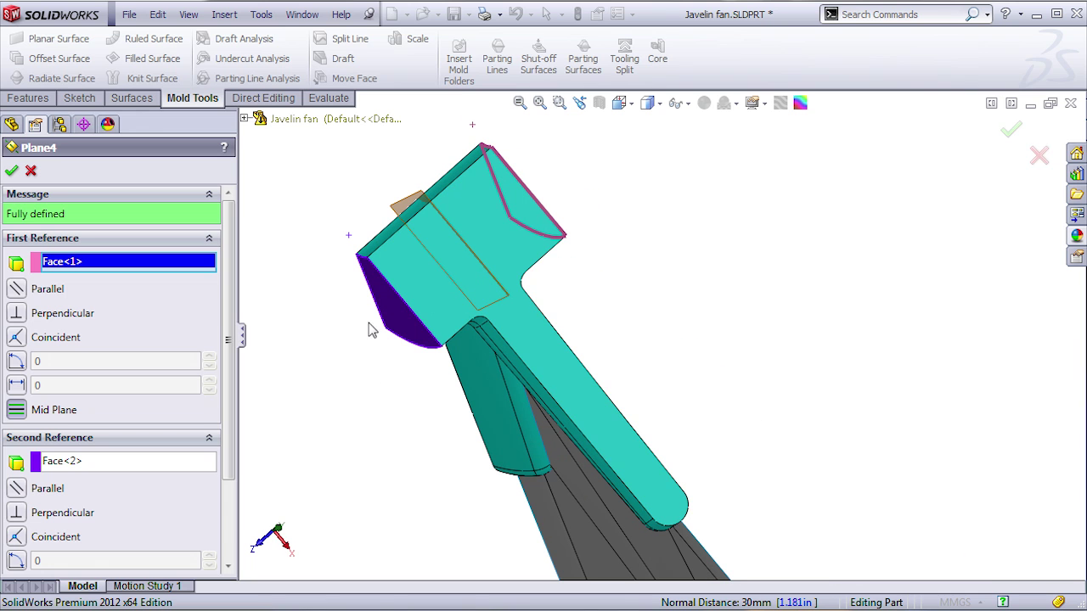
pyautogui.click(14, 172)
# Roll the feature history forward past Boss-Extrude2 and examine its profile Sketch9 within the block.
pyautogui.moveTo(314, 273); pyautogui.dragTo(129, 437, button='middle')
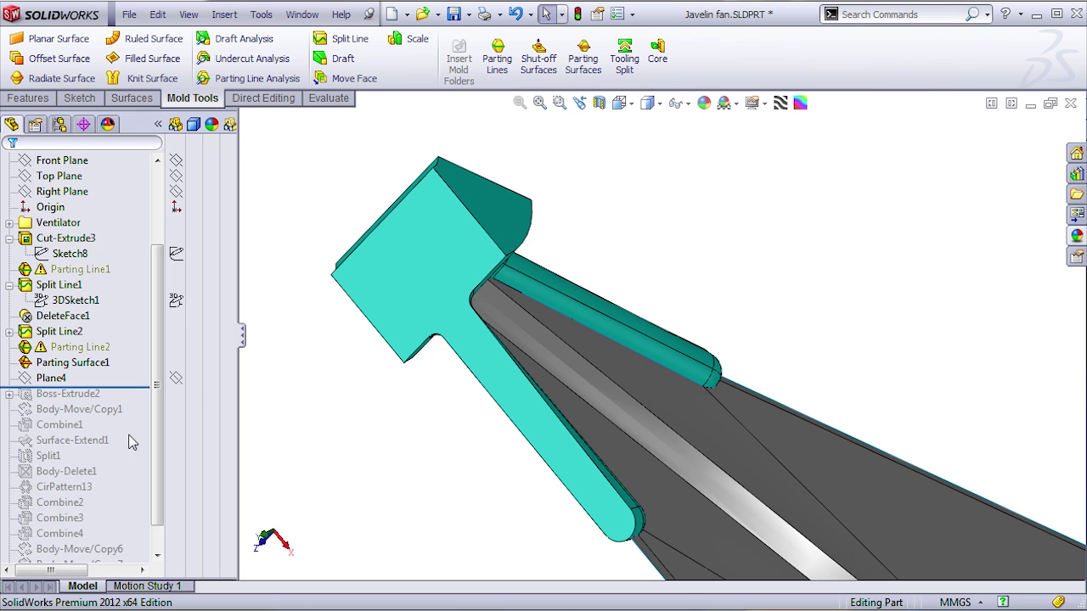
pyautogui.moveTo(134, 387); pyautogui.dragTo(128, 417)
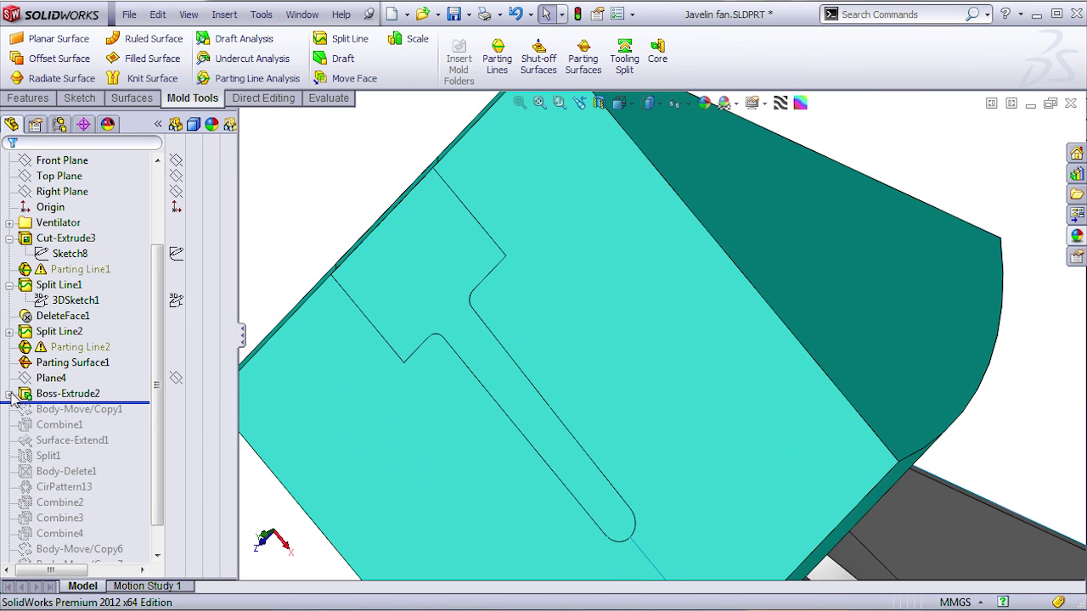
pyautogui.click(53, 413)
pyautogui.scroll(5, 385, 381)
pyautogui.moveTo(706, 373); pyautogui.dragTo(659, 424, button='middle')
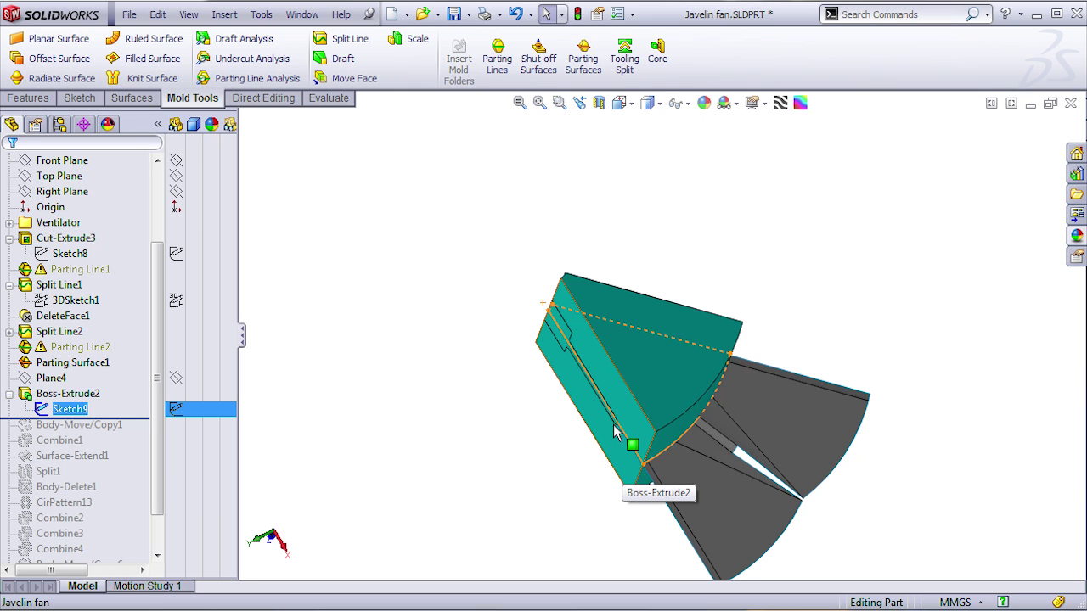
pyautogui.moveTo(616, 433); pyautogui.dragTo(547, 405, button='middle')
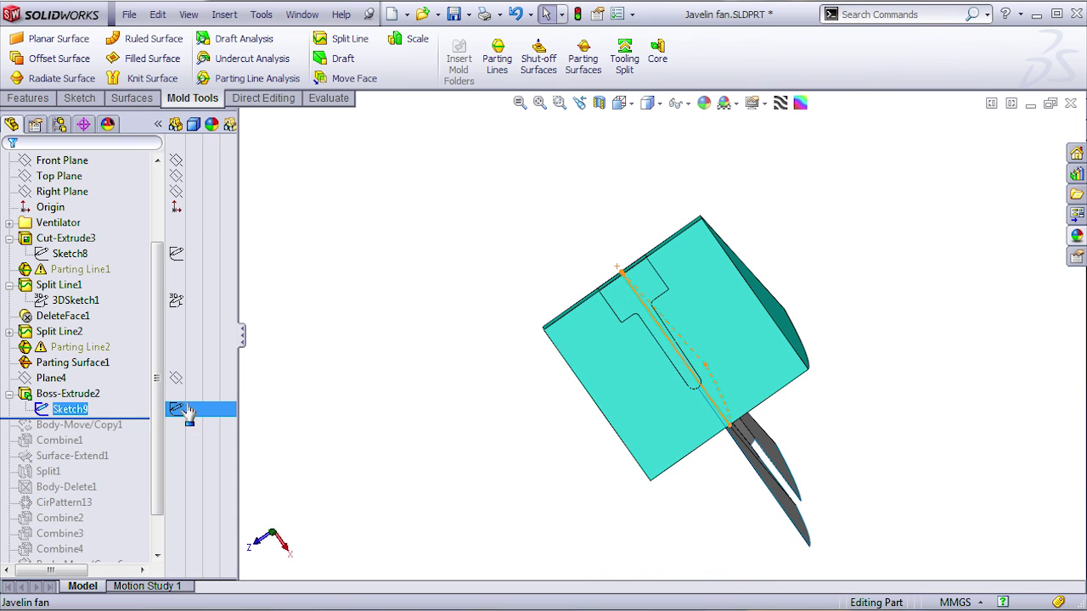
# Review the Boss-Extrude2 definition of the mold block and inspect the block around the fan segment.
pyautogui.click(81, 396)
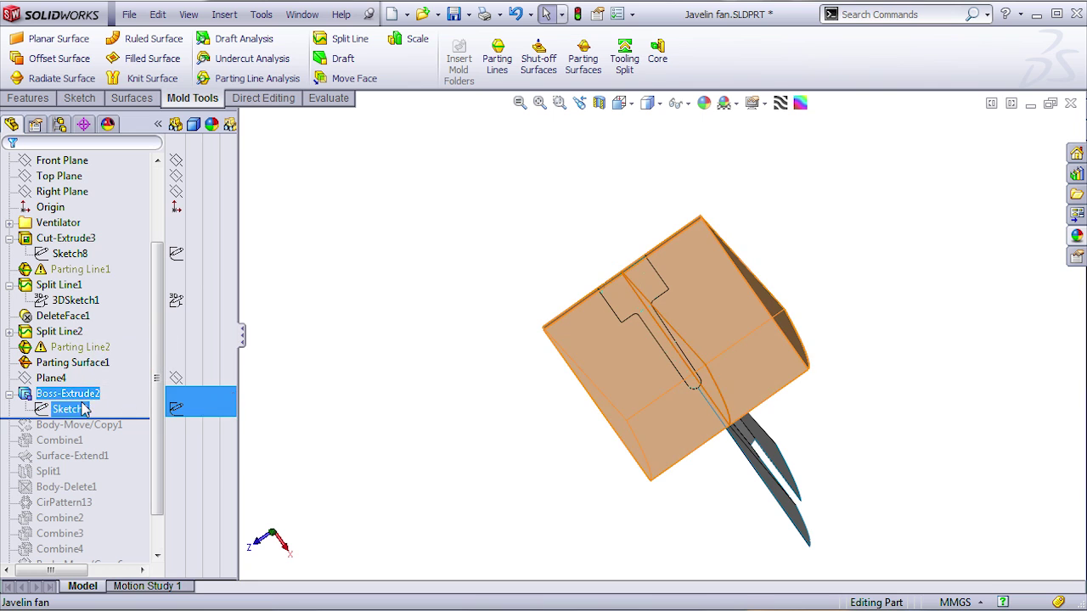
pyautogui.rightClick(81, 397)
pyautogui.click(94, 345)
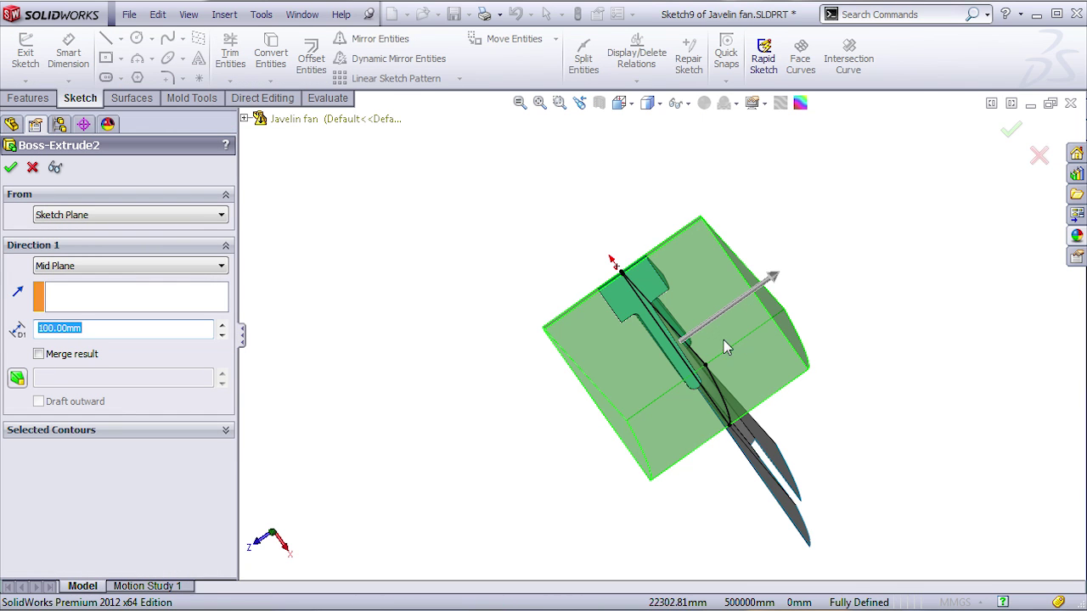
pyautogui.click(10, 167)
pyautogui.moveTo(650, 400); pyautogui.dragTo(720, 340, button='middle')
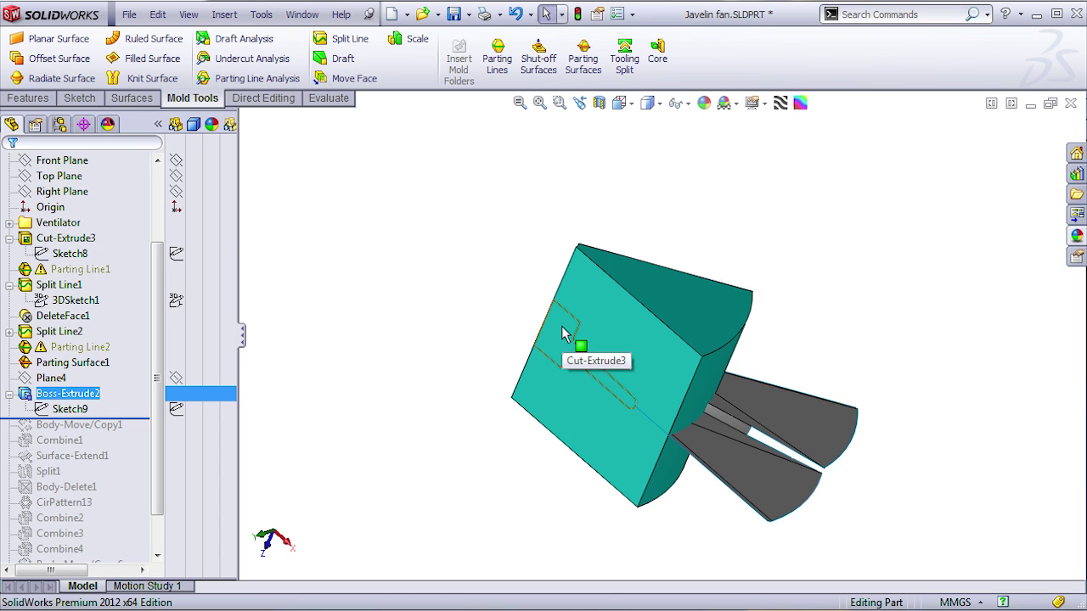
# Roll the feature history forward past Body-Move/Copy1 and review its copy, rotate and translate settings for the Fan body.
pyautogui.click(143, 418)
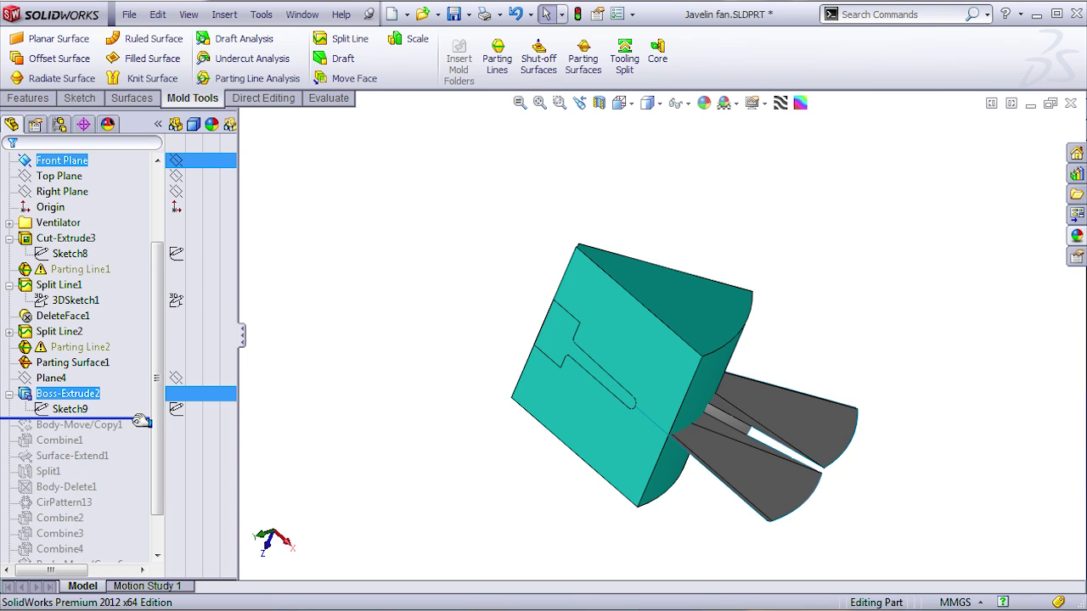
pyautogui.moveTo(139, 423); pyautogui.dragTo(138, 431)
pyautogui.rightClick(103, 428)
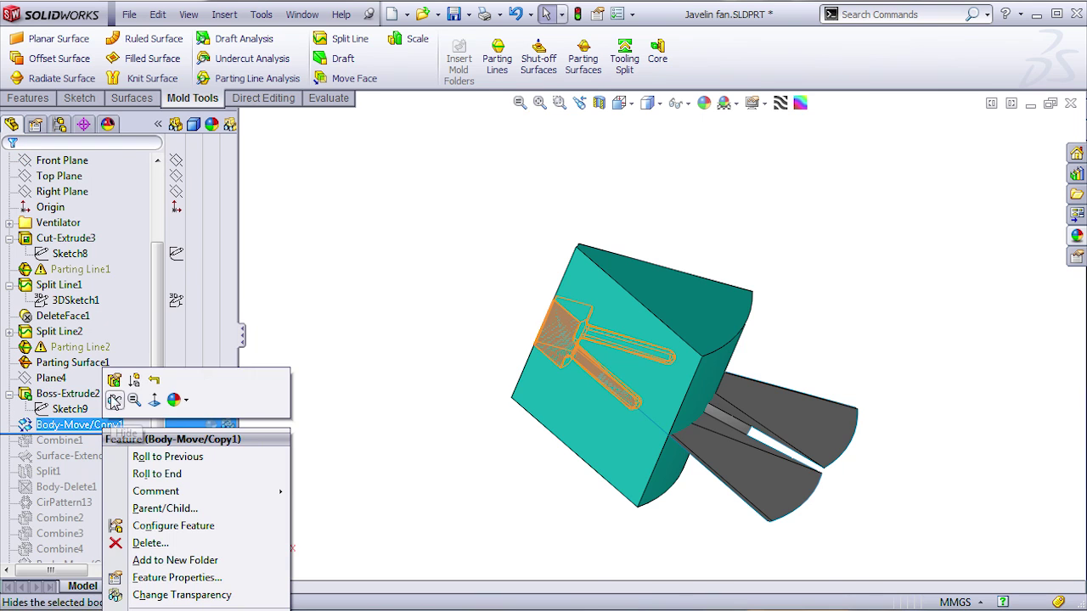
pyautogui.click(114, 382)
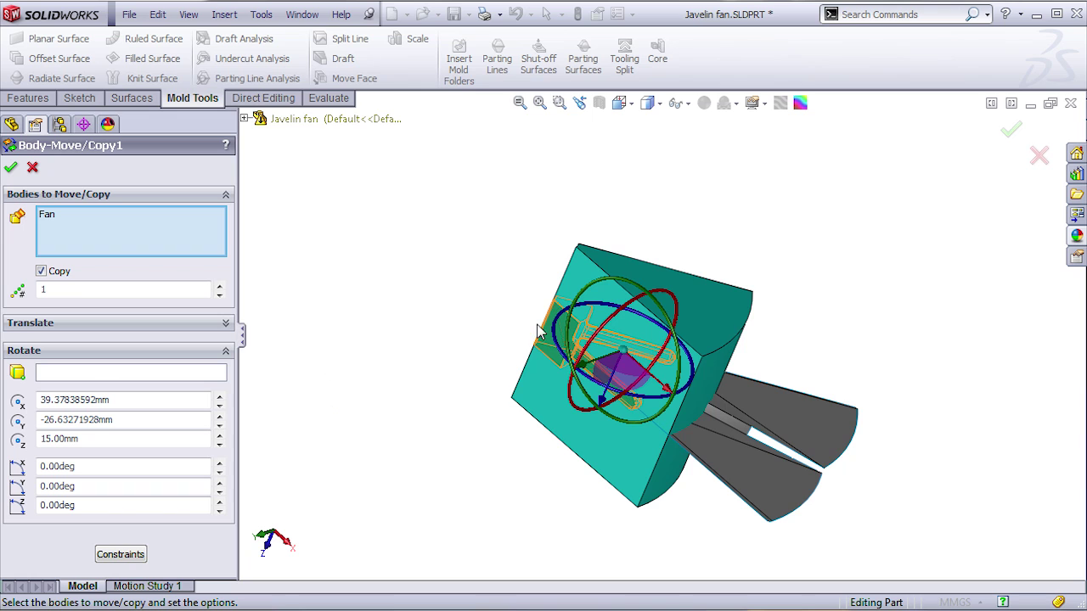
pyautogui.click(38, 326)
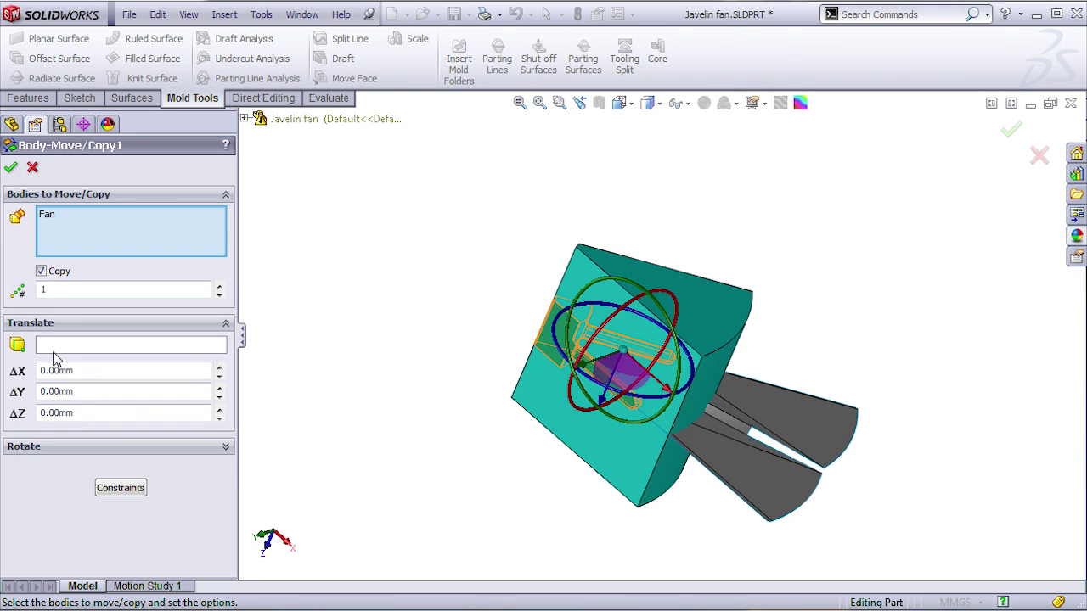
pyautogui.click(34, 166)
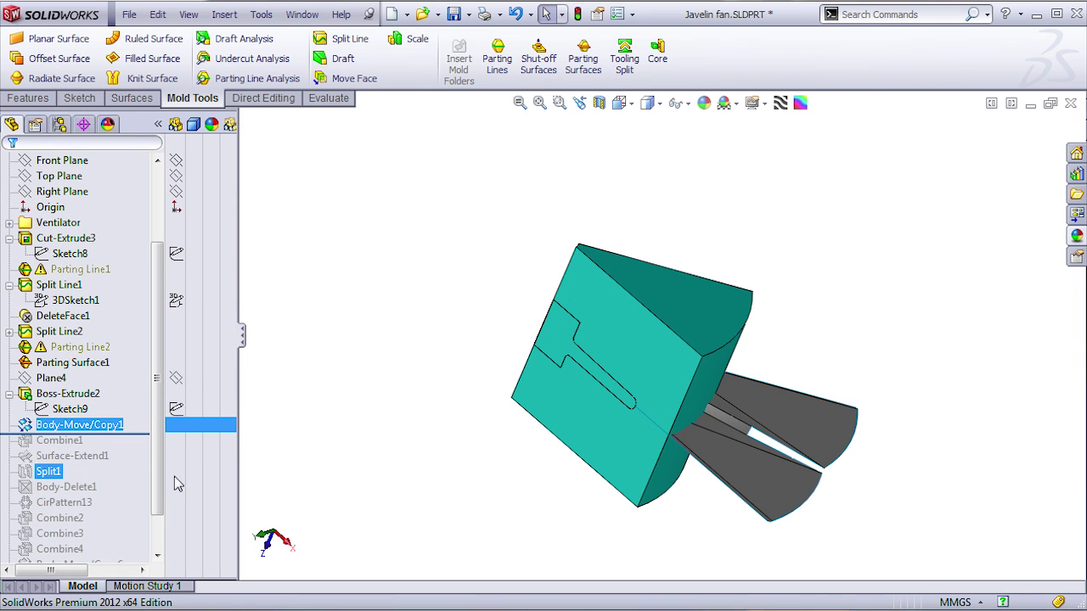
# Compare the Fan body with its copy, Body-Move/Copy1, among the part's solid bodies.
pyautogui.click(93, 426)
pyautogui.click(98, 427)
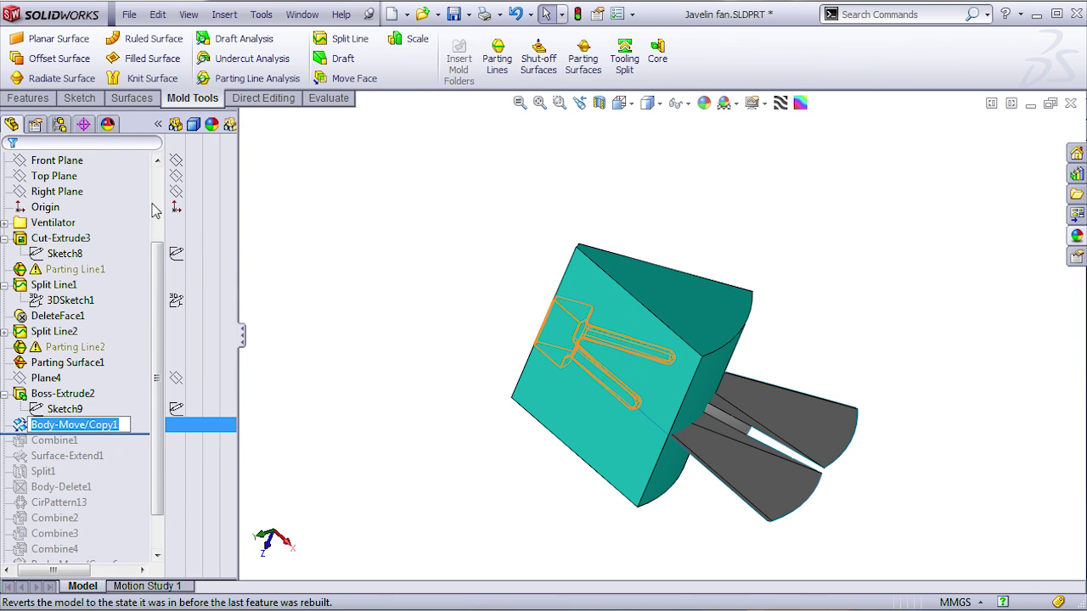
pyautogui.click(152, 206)
pyautogui.click(156, 204)
pyautogui.click(5, 223)
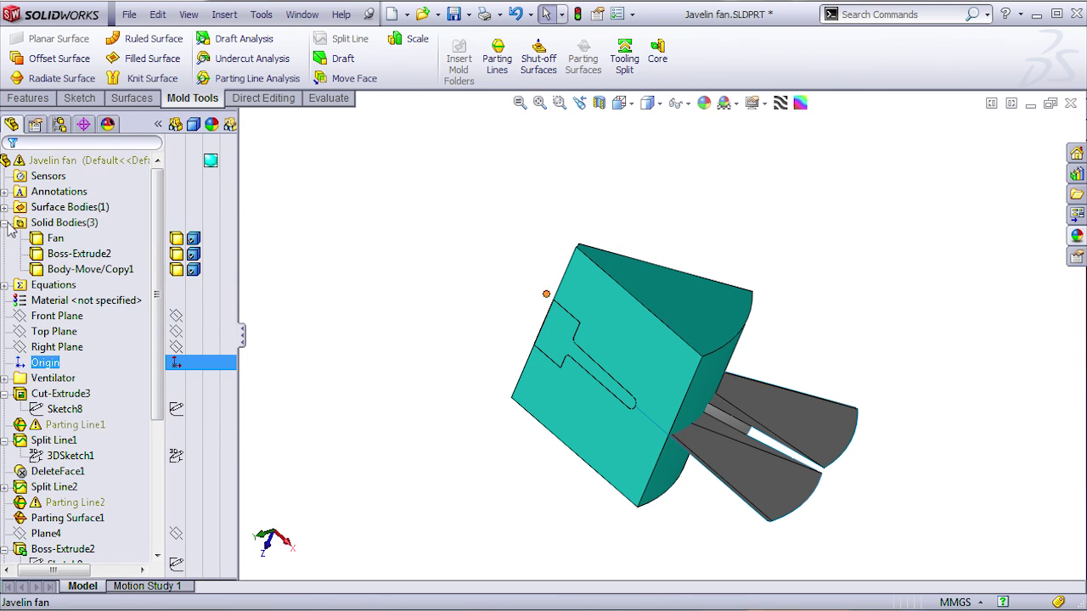
pyautogui.click(56, 239)
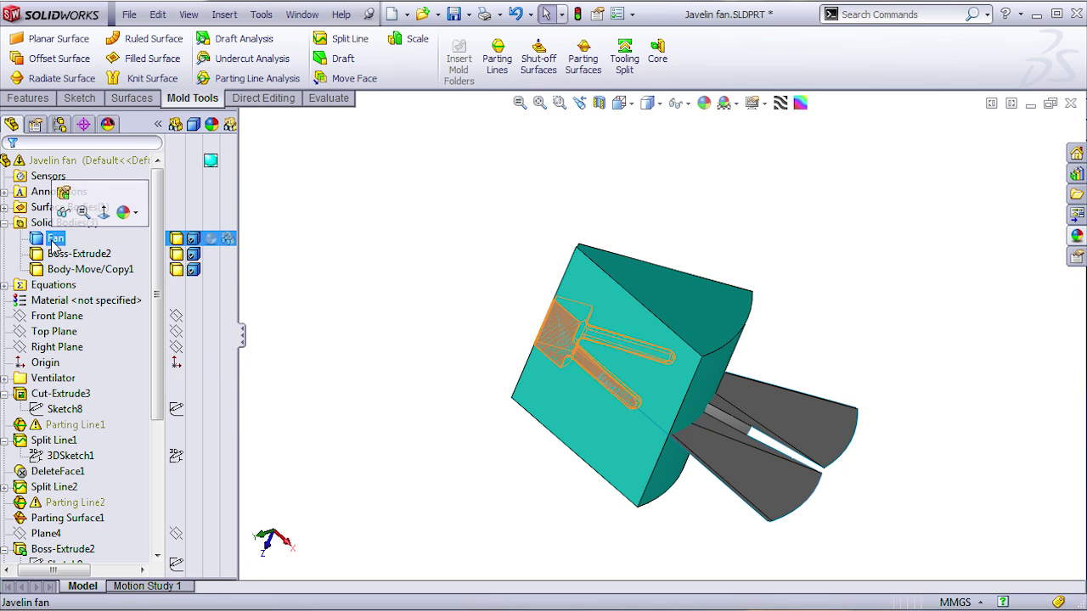
pyautogui.click(68, 269)
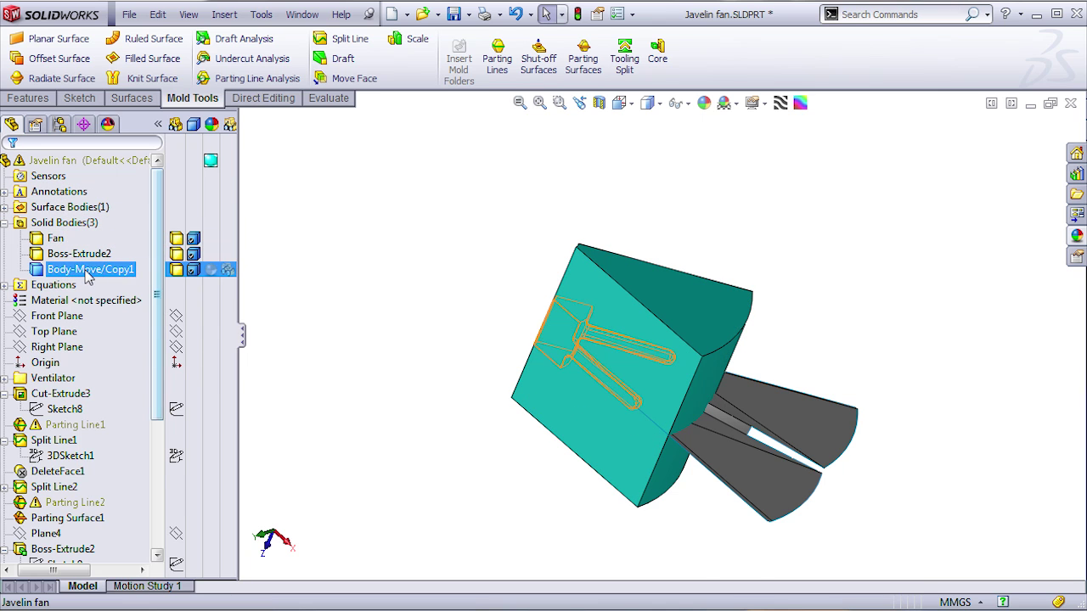
# Roll the feature history forward past Combine1 and review its Subtract definition, including the main body and the body to combine.
pyautogui.moveTo(165, 347); pyautogui.dragTo(164, 475)
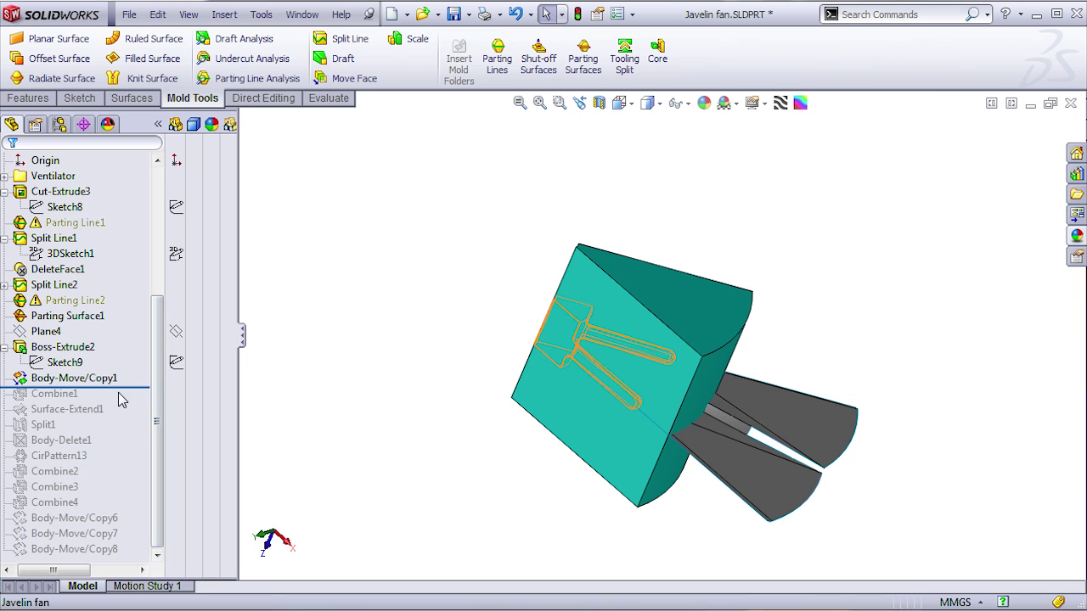
pyautogui.moveTo(138, 388); pyautogui.dragTo(136, 402)
pyautogui.click(78, 394)
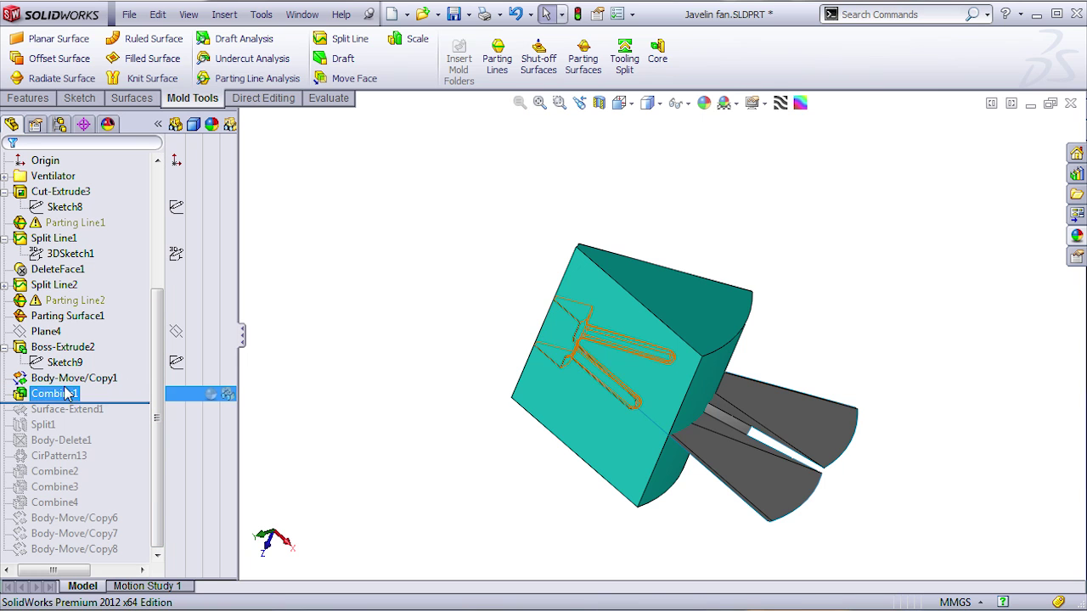
pyautogui.rightClick(66, 393)
pyautogui.click(76, 343)
pyautogui.click(108, 297)
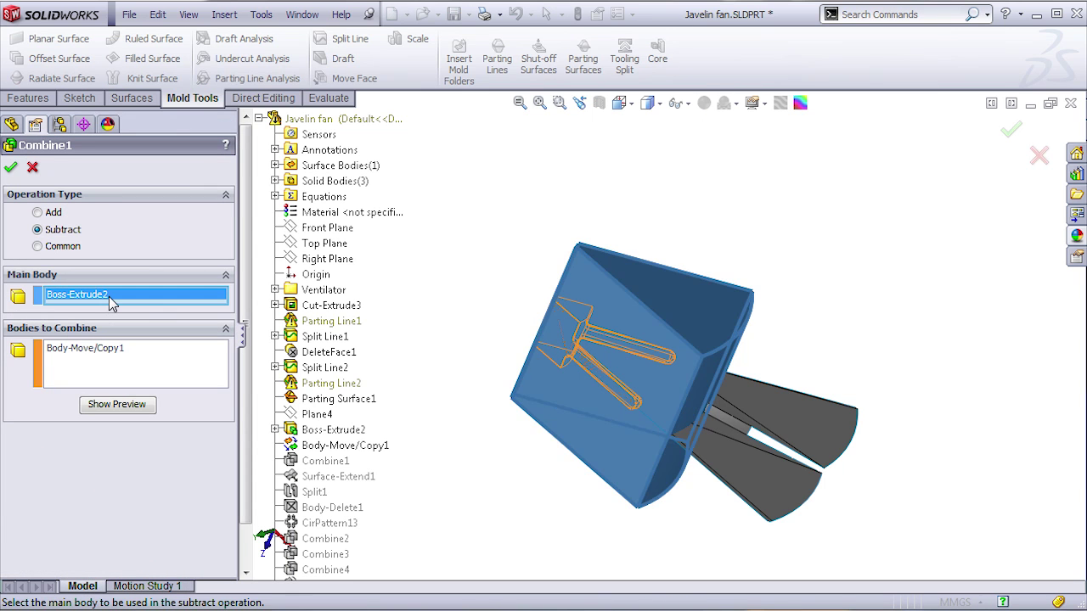
pyautogui.click(33, 169)
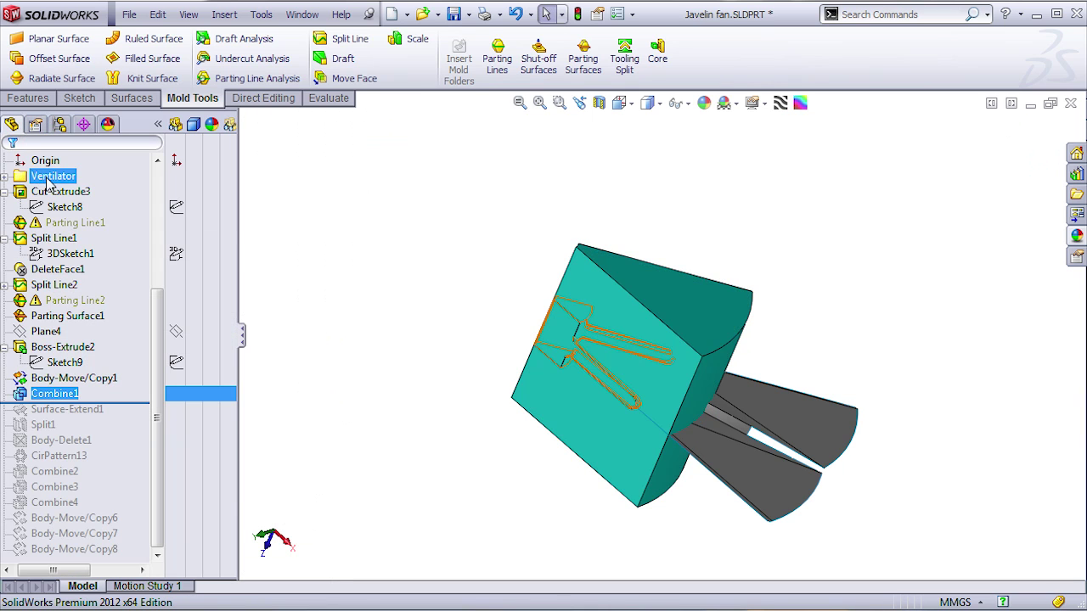
# Isolate the mold block, inspect the fan-shaped cavity inside it, and exit the isolated view.
pyautogui.rightClick(611, 309)
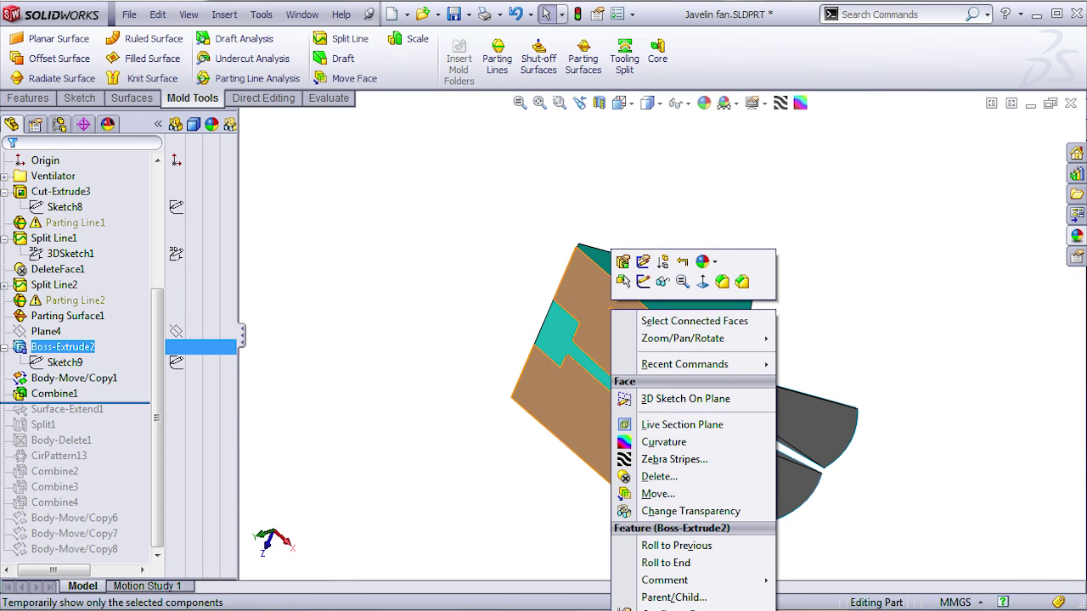
pyautogui.click(654, 610)
pyautogui.moveTo(647, 399); pyautogui.dragTo(745, 458, button='middle')
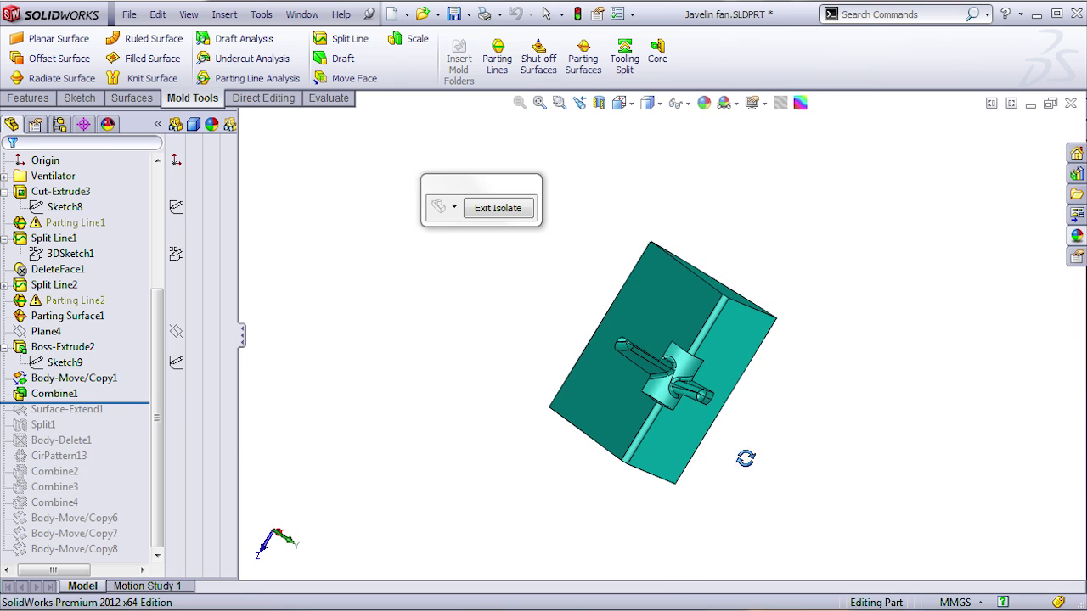
pyautogui.scroll(-5, 712, 402)
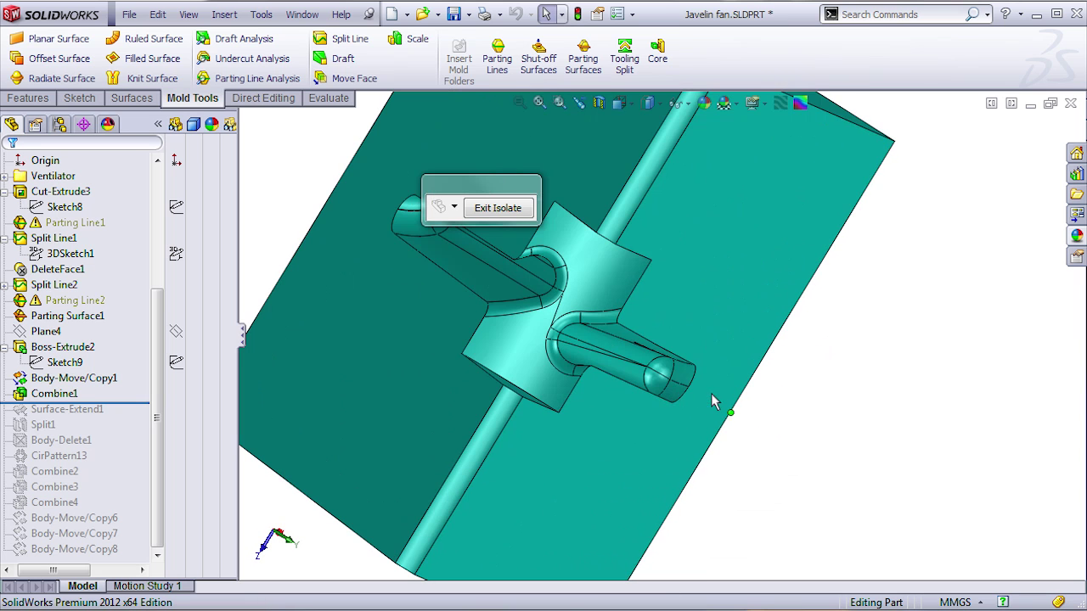
pyautogui.click(499, 211)
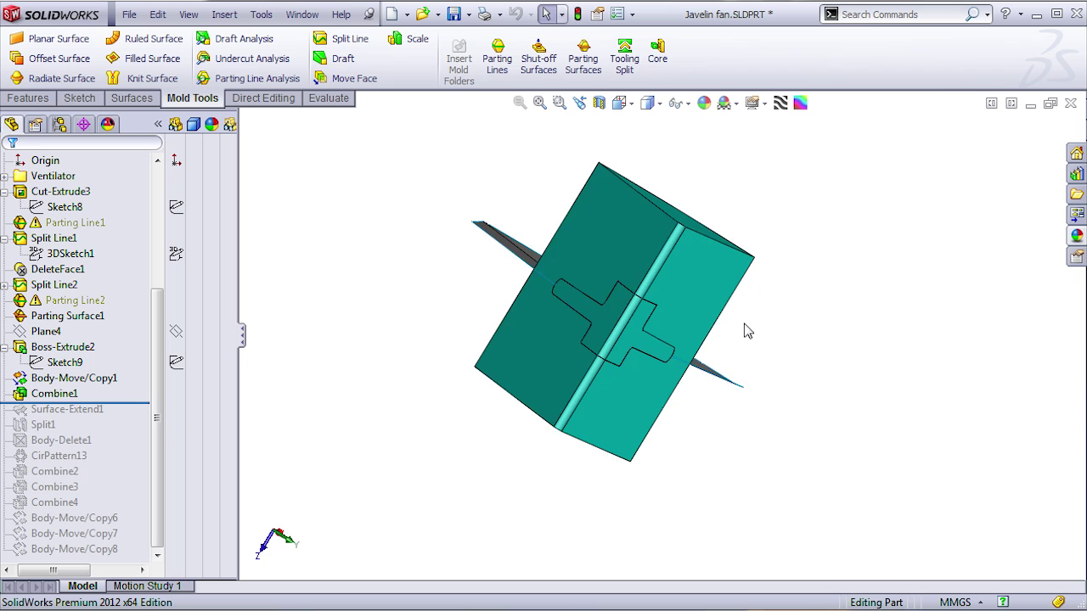
# Examine Parting Surface1 where it crosses the mold block's side face near the blade tip.
pyautogui.scroll(-5, 680, 365)
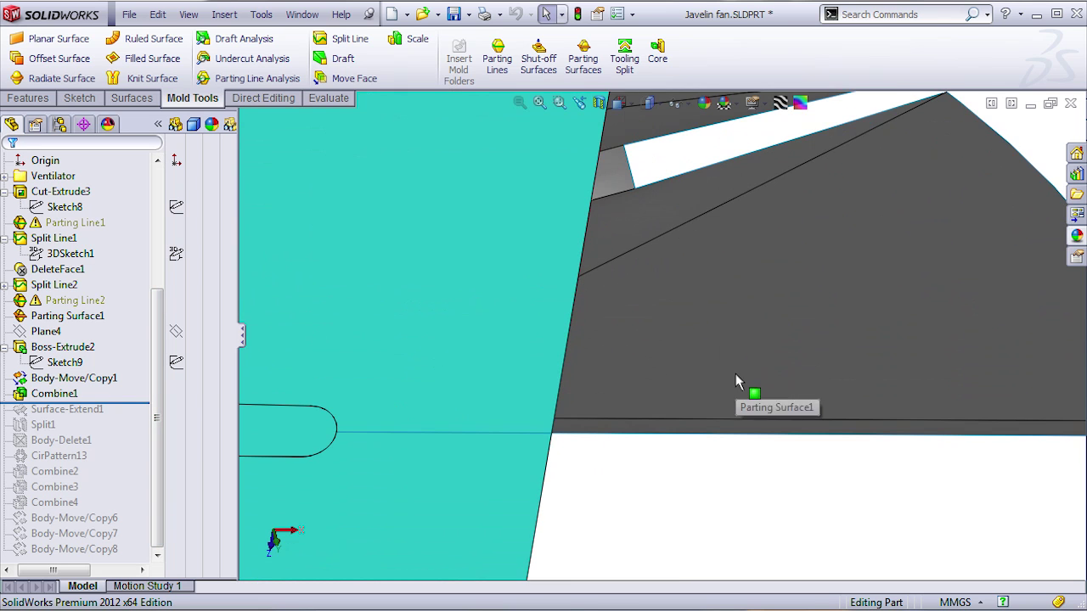
pyautogui.click(761, 365)
pyautogui.moveTo(708, 289); pyautogui.dragTo(691, 334, button='middle')
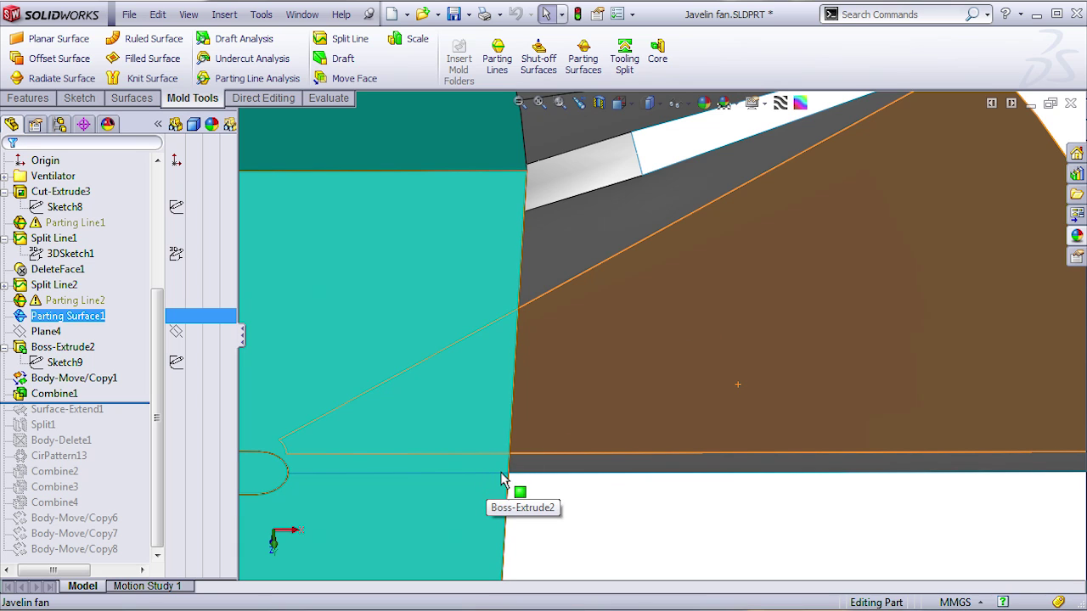
# Roll the feature history forward past Surface-Extend1 and review its definition, including the edges to extend and the extension distance.
pyautogui.moveTo(140, 402); pyautogui.dragTo(88, 416)
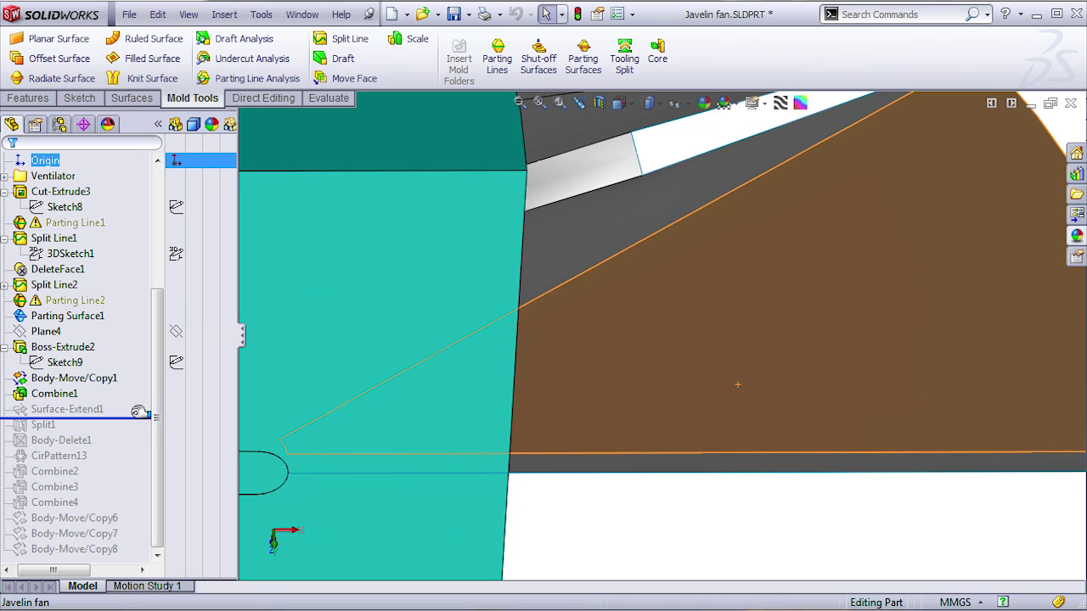
pyautogui.rightClick(88, 409)
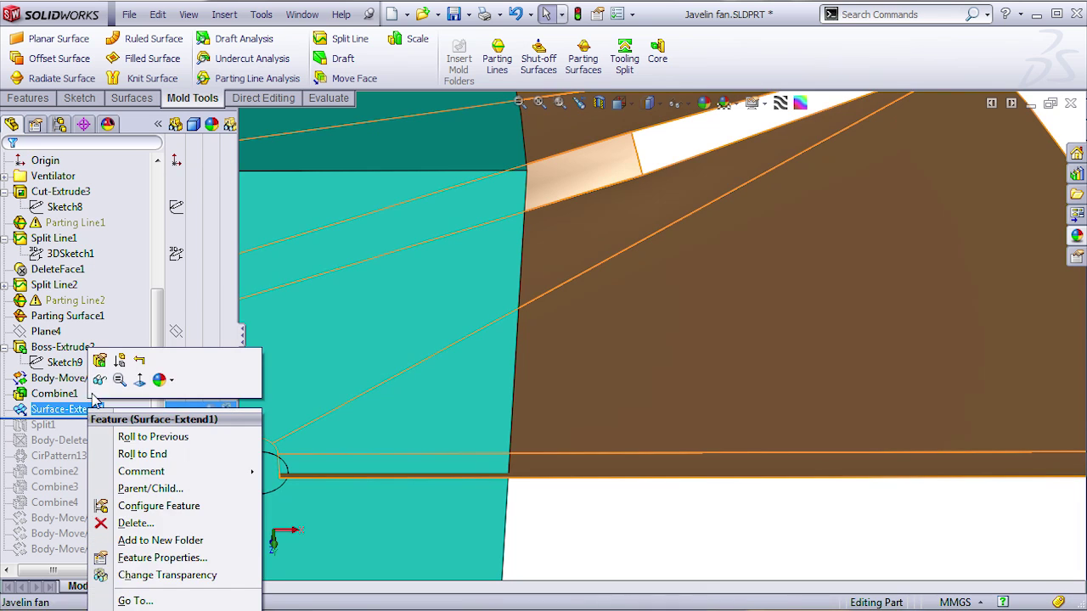
pyautogui.click(136, 381)
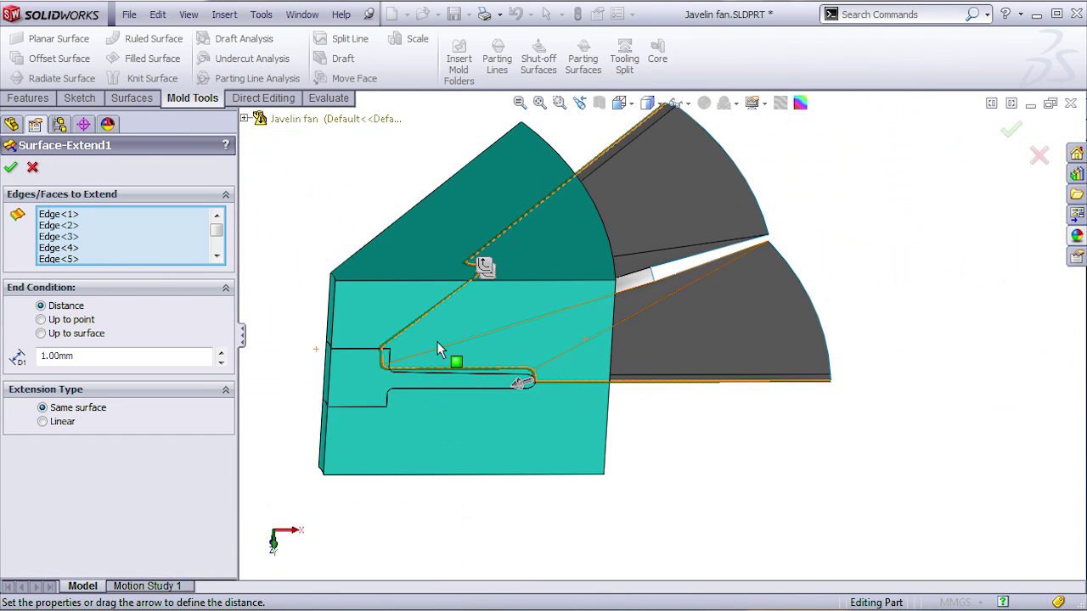
pyautogui.moveTo(791, 336); pyautogui.dragTo(568, 132, button='middle')
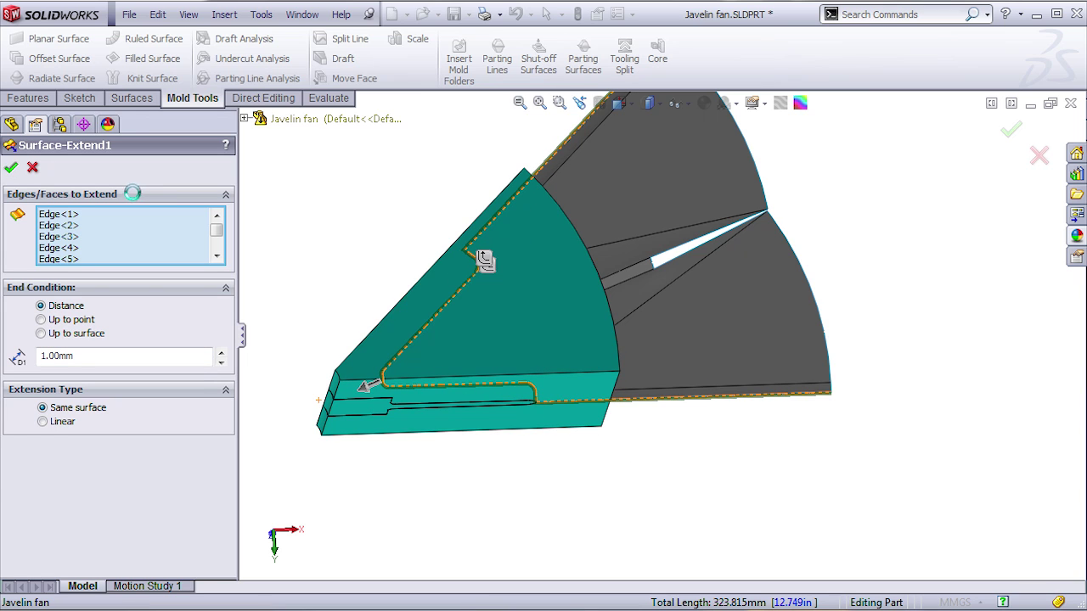
pyautogui.click(34, 167)
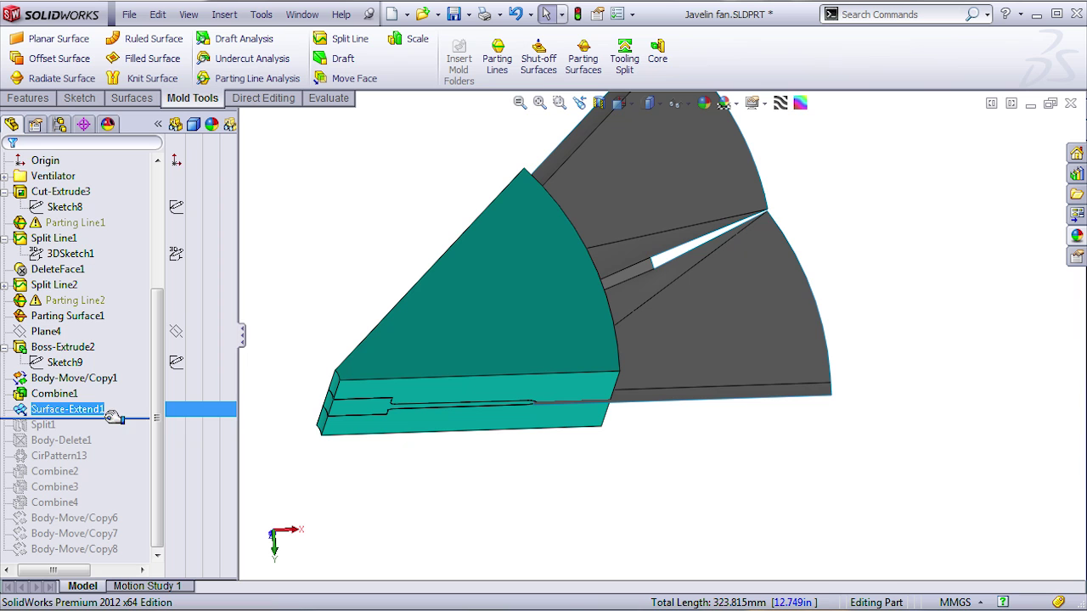
# Roll the history forward past Split1, dismiss the new document prompt, and review the split's trim tool and resulting bodies.
pyautogui.moveTo(113, 418); pyautogui.dragTo(111, 431)
pyautogui.rightClick(33, 423)
pyautogui.click(45, 377)
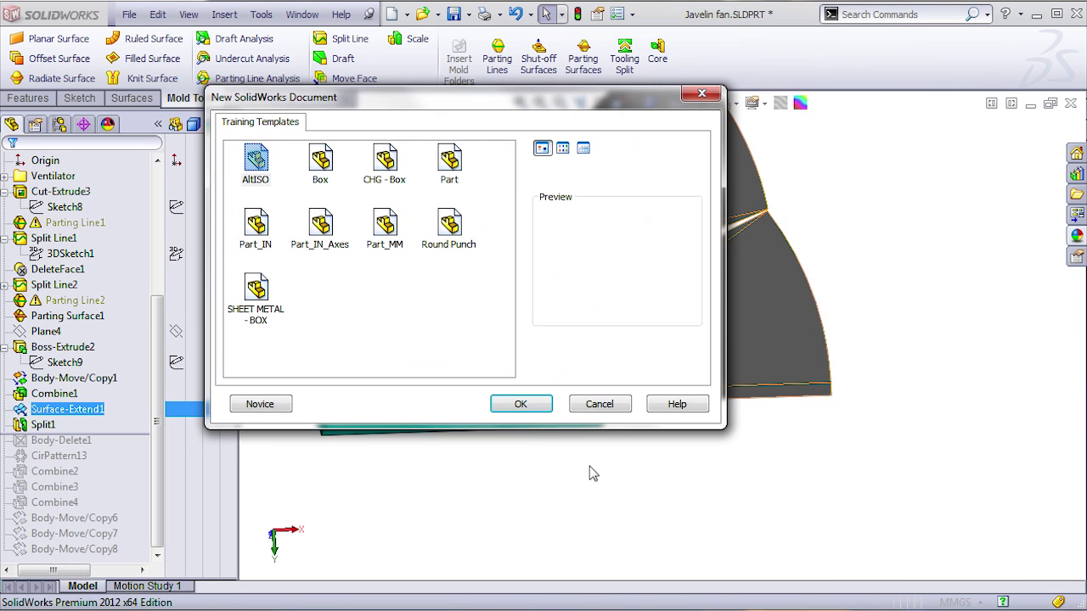
pyautogui.click(611, 409)
pyautogui.click(611, 404)
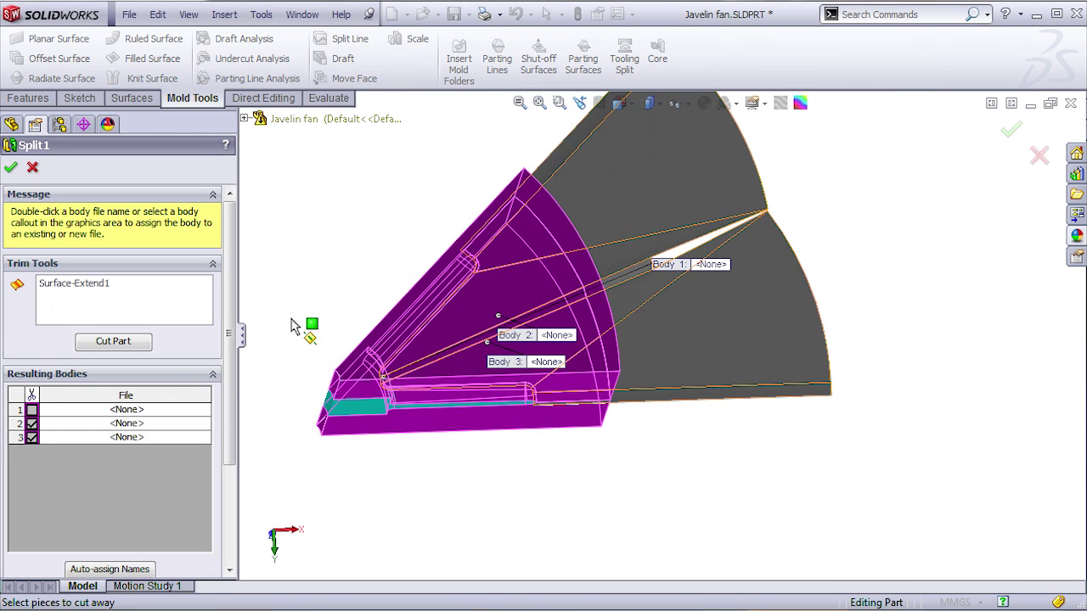
pyautogui.moveTo(544, 467); pyautogui.dragTo(441, 201, button='middle')
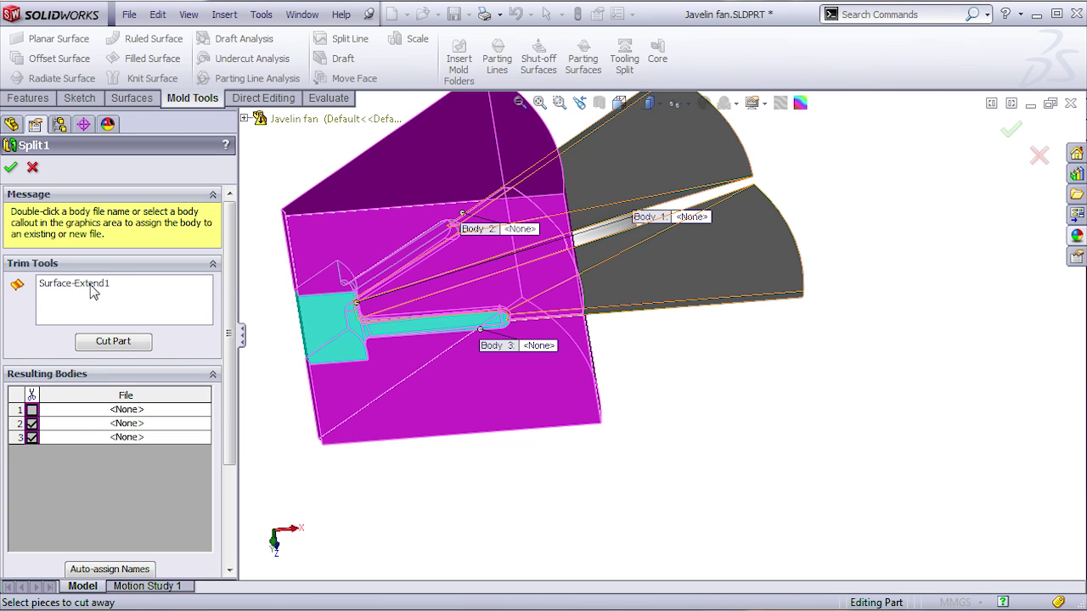
pyautogui.click(11, 167)
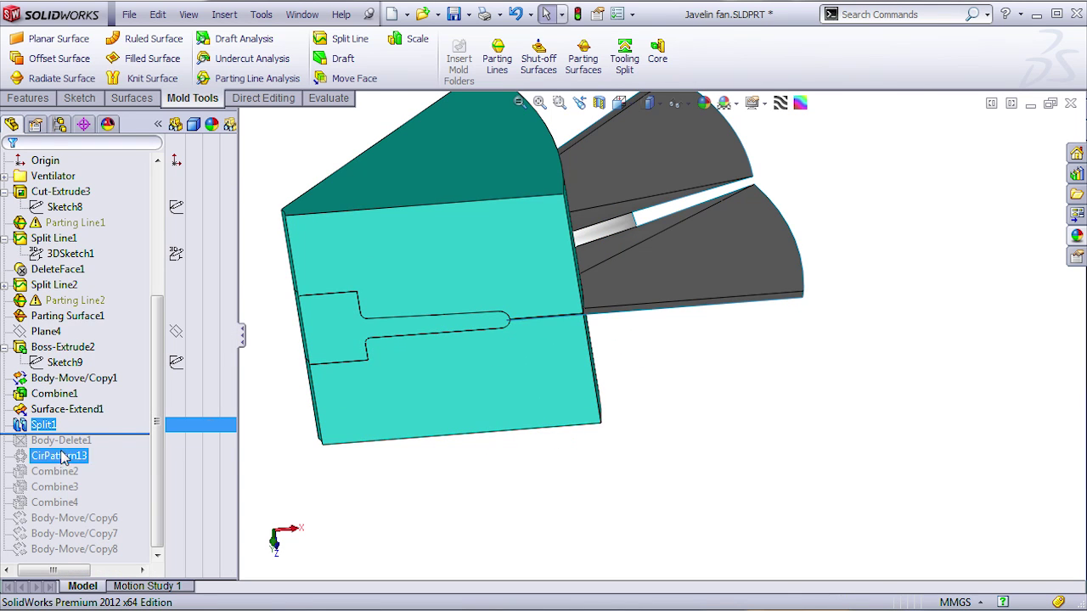
# Roll the history forward past Body-Delete1 and CirPattern13 and review the circular pattern's axis face, instance settings and patterned bodies.
pyautogui.moveTo(118, 433); pyautogui.dragTo(112, 447)
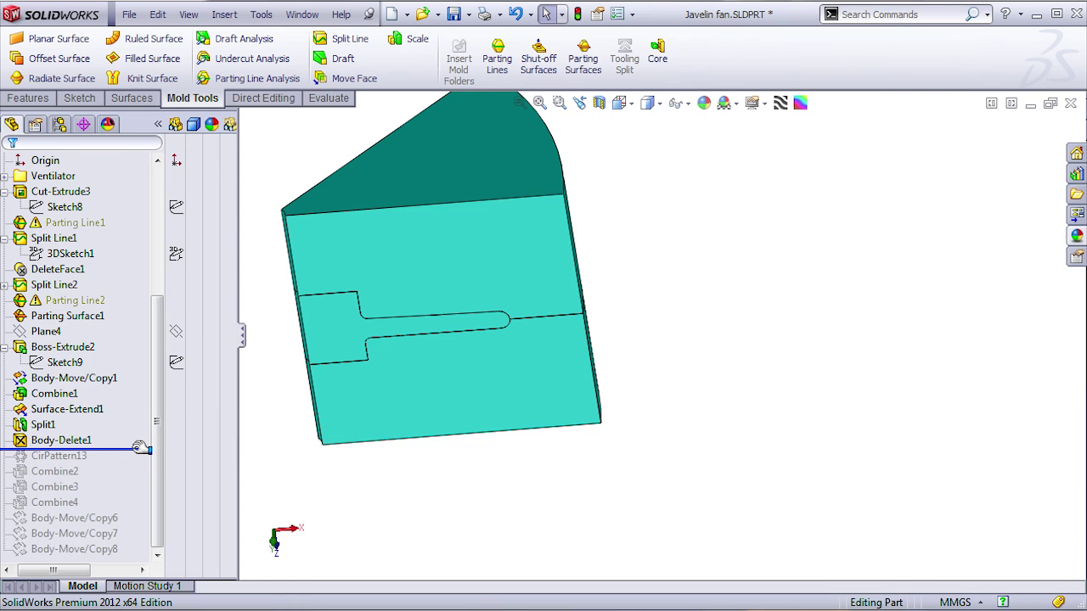
pyautogui.click(140, 448)
pyautogui.moveTo(140, 451); pyautogui.dragTo(137, 462)
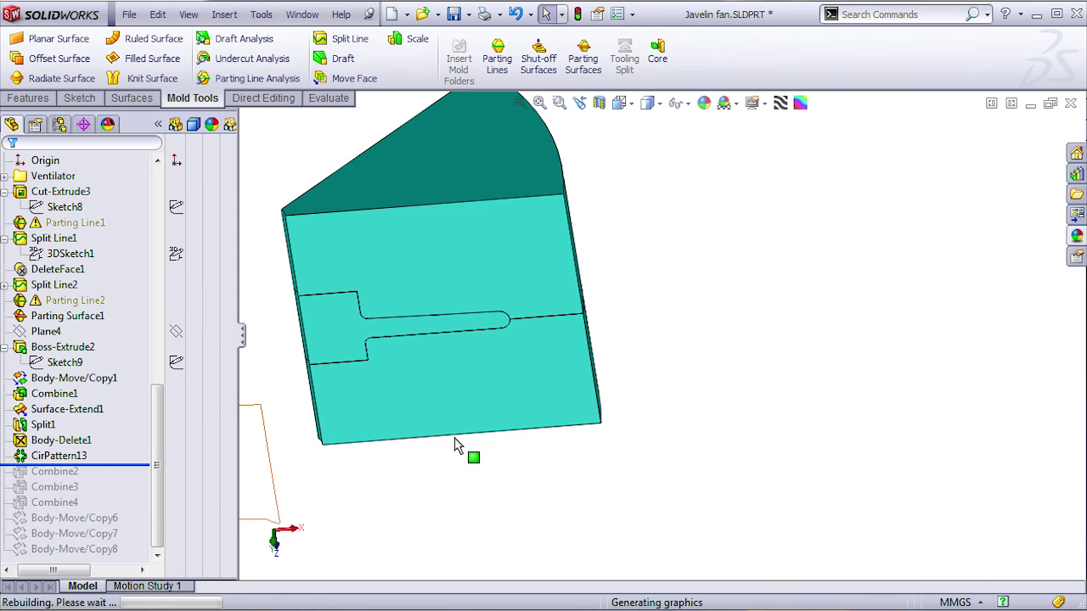
pyautogui.click(84, 472)
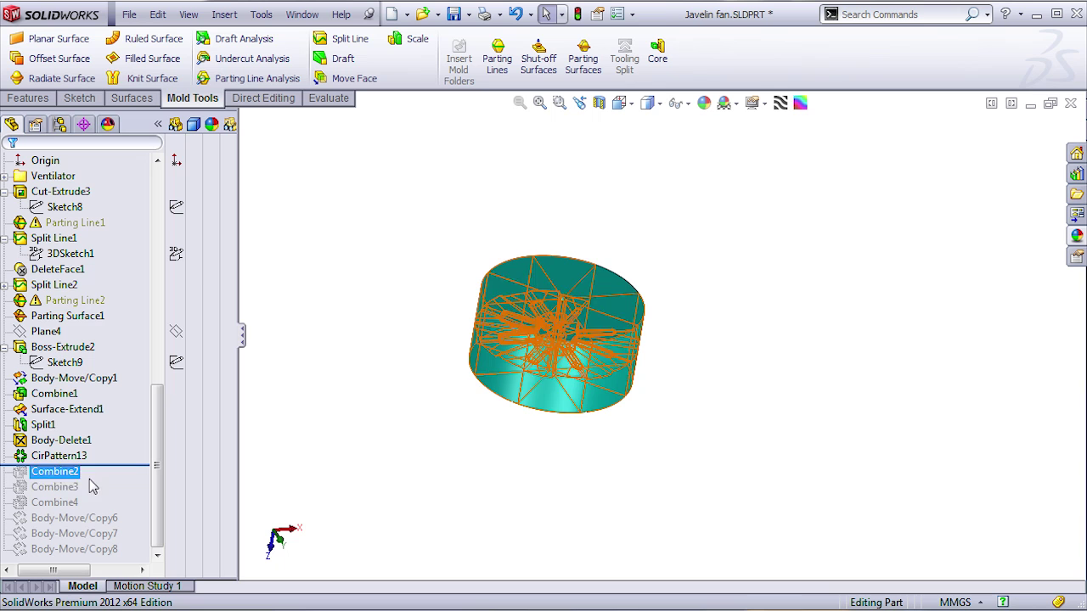
pyautogui.rightClick(59, 456)
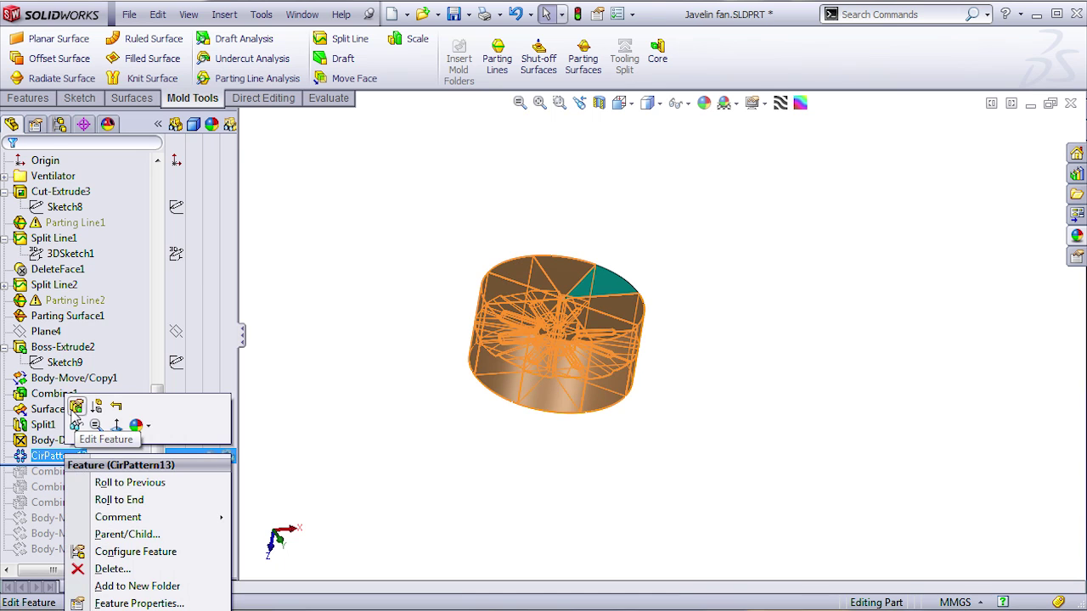
pyautogui.click(76, 406)
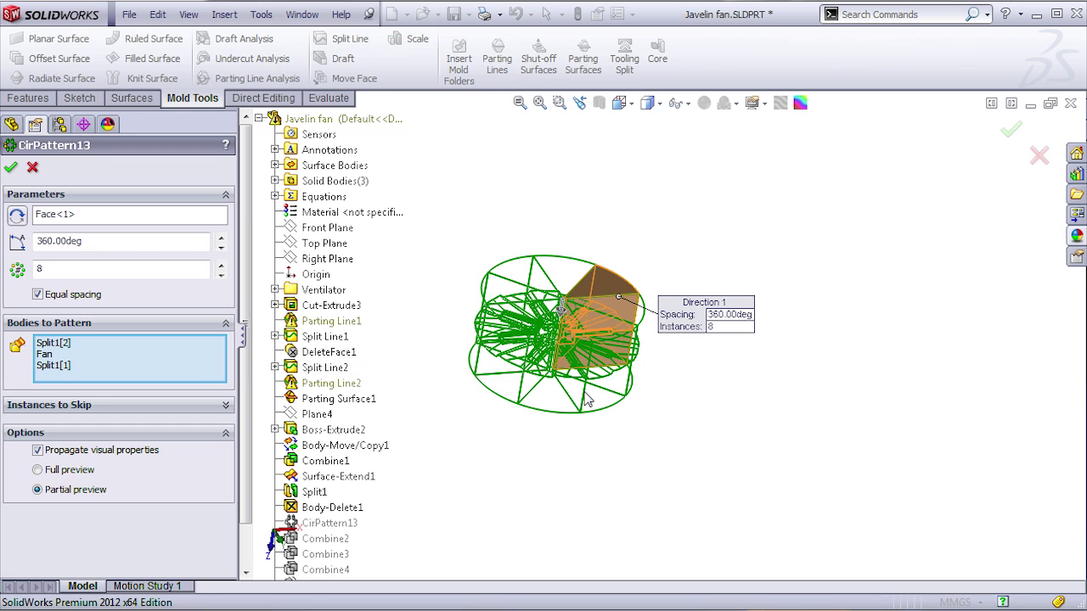
pyautogui.click(34, 169)
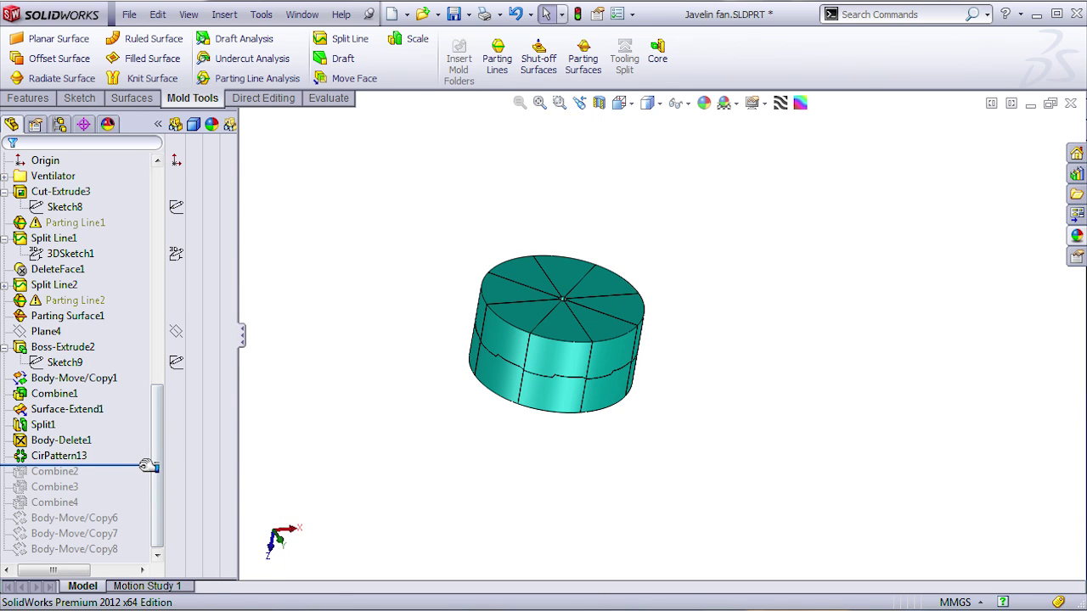
# Roll the history forward past Combine2, Combine3 and Combine4 and view the joined mold halves.
pyautogui.moveTo(146, 465); pyautogui.dragTo(123, 506)
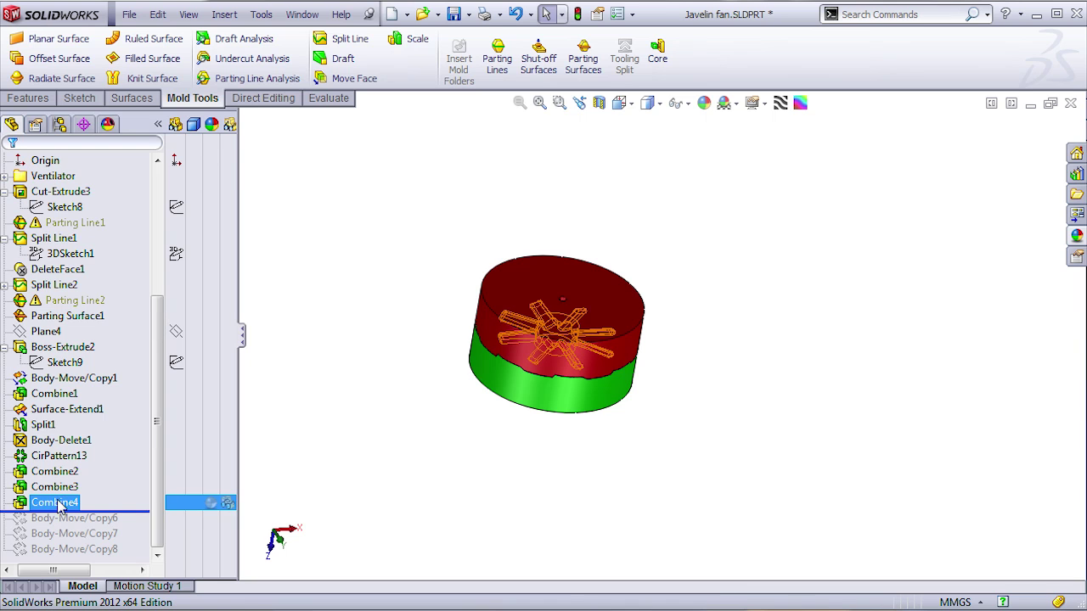
pyautogui.moveTo(637, 365); pyautogui.dragTo(643, 341, button='middle')
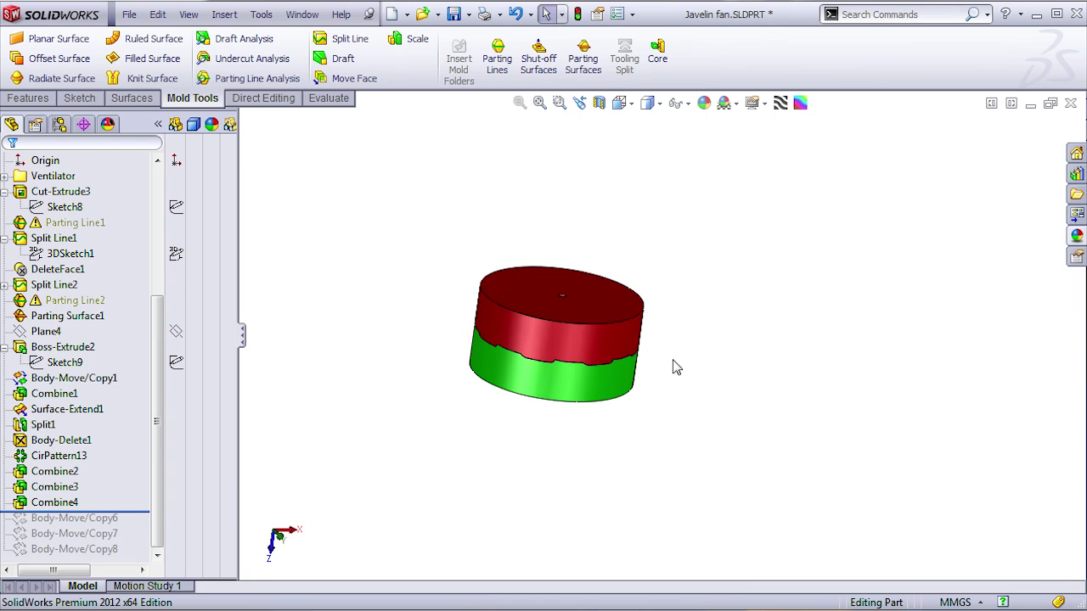
# Try to explode the bodies with ExplView1 in the Default configuration, check Explode Step1, and collapse the view.
pyautogui.click(60, 124)
pyautogui.click(85, 192)
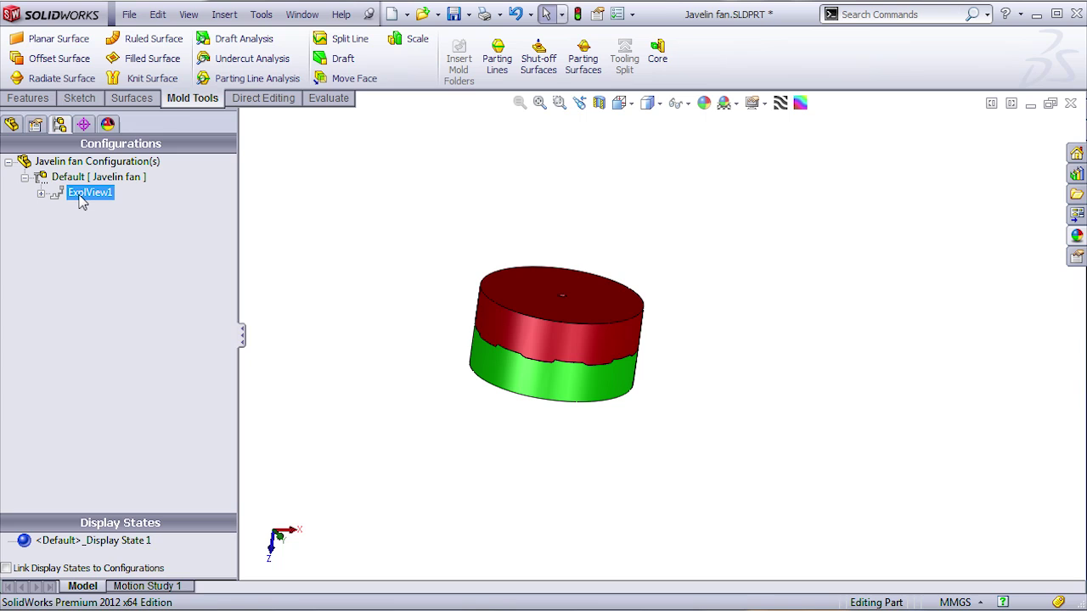
pyautogui.doubleClick(77, 195)
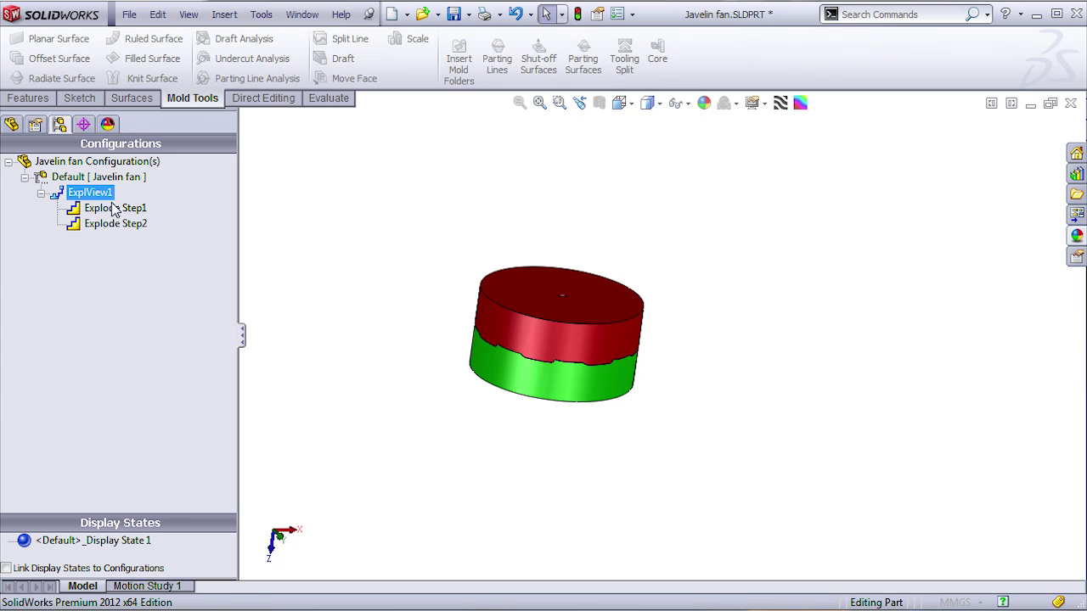
pyautogui.rightClick(90, 194)
pyautogui.click(114, 209)
pyautogui.rightClick(90, 195)
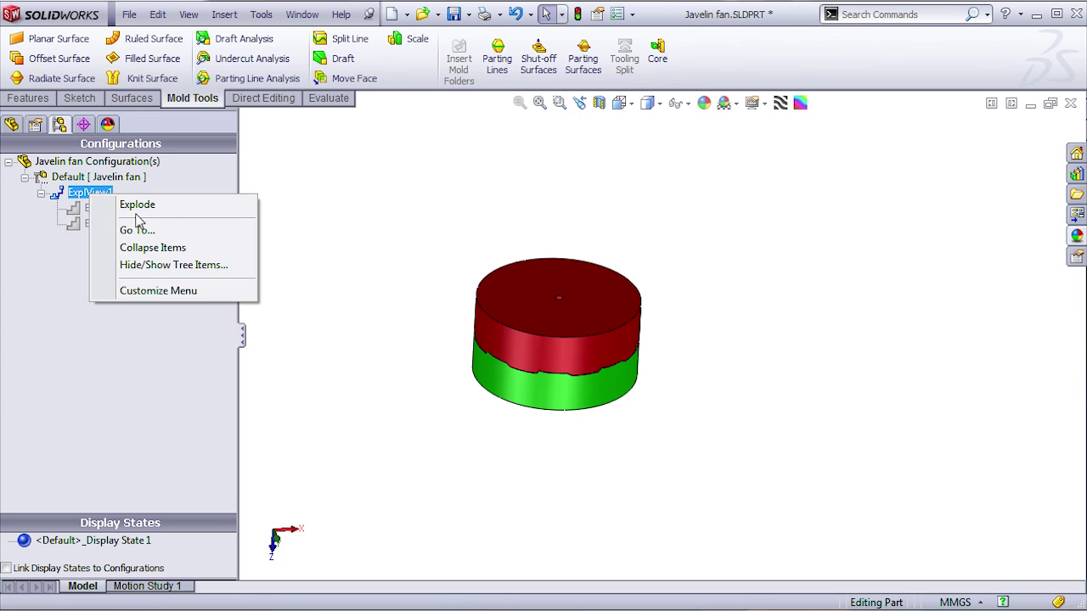
pyautogui.click(115, 204)
pyautogui.moveTo(616, 257); pyautogui.dragTo(601, 212, button='middle')
pyautogui.scroll(-5, 545, 340)
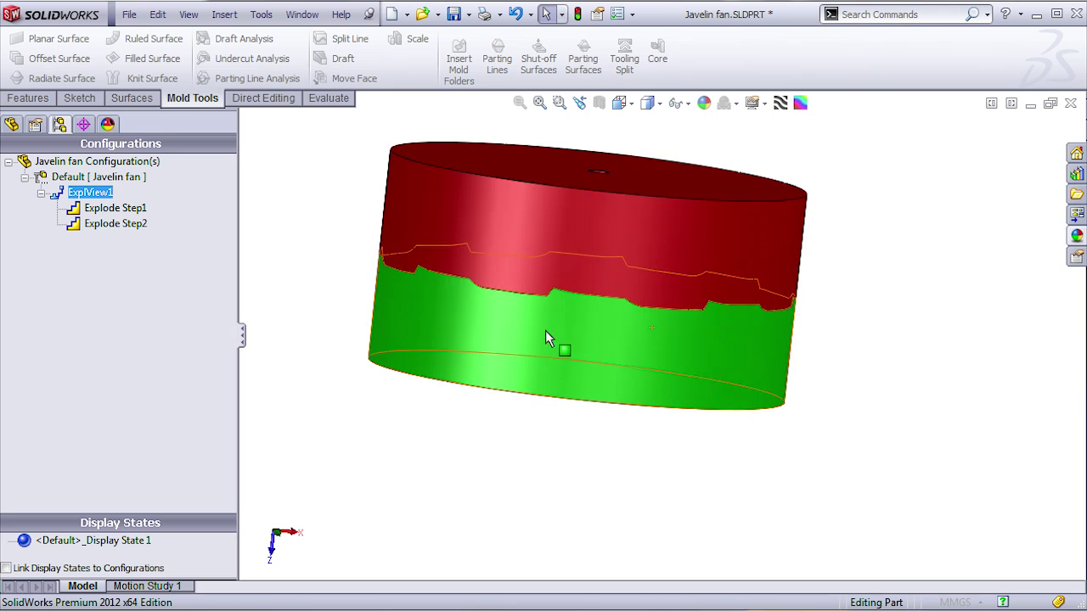
pyautogui.click(88, 211)
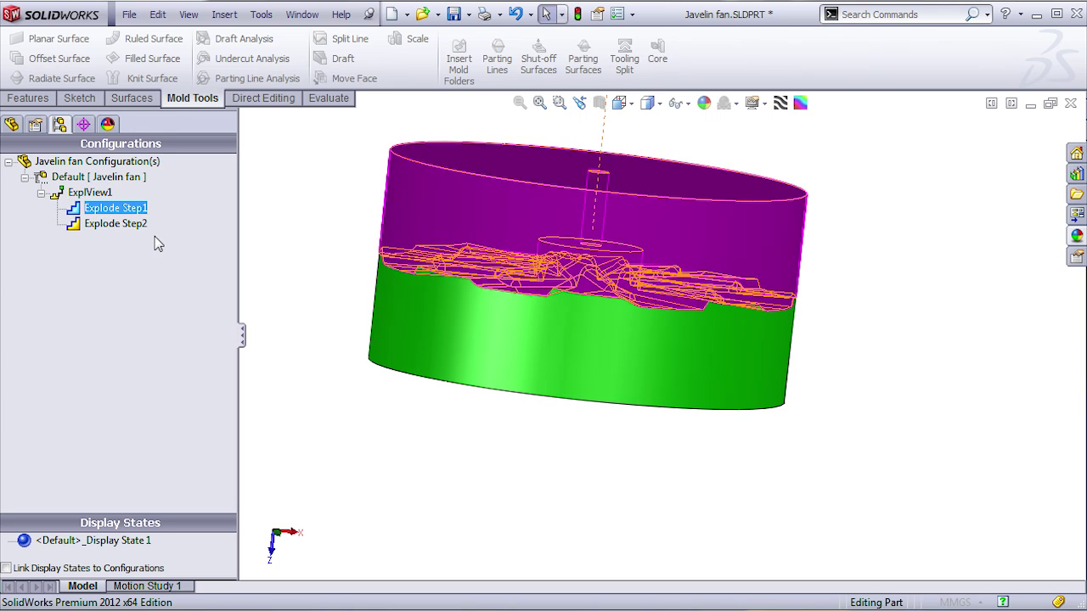
pyautogui.doubleClick(85, 193)
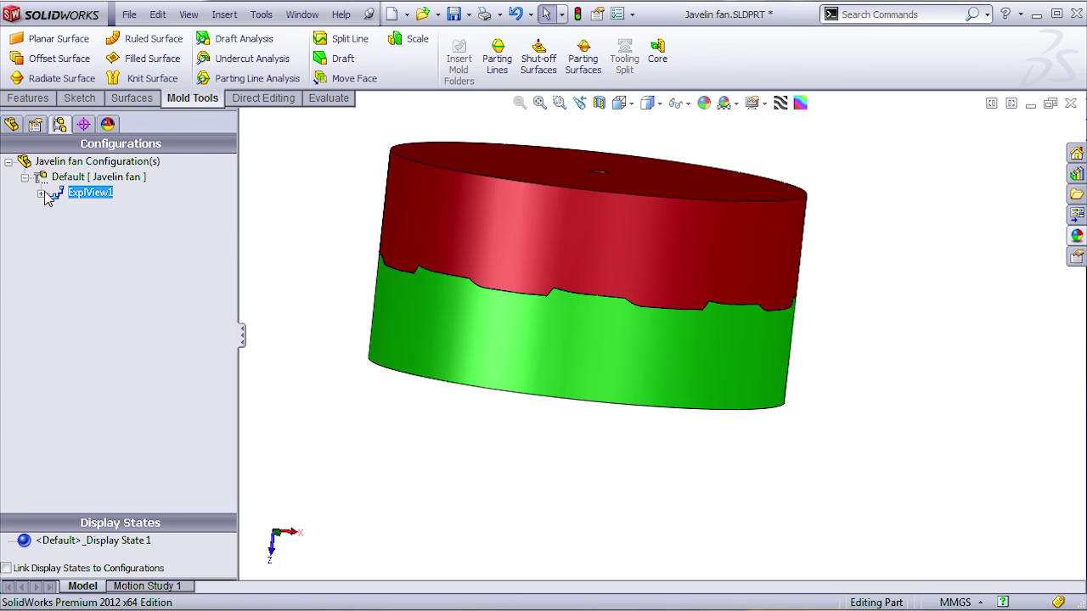
# Roll the history to the end past Body-Move/Copy8 and examine the separated fan and two mold halves.
pyautogui.click(11, 124)
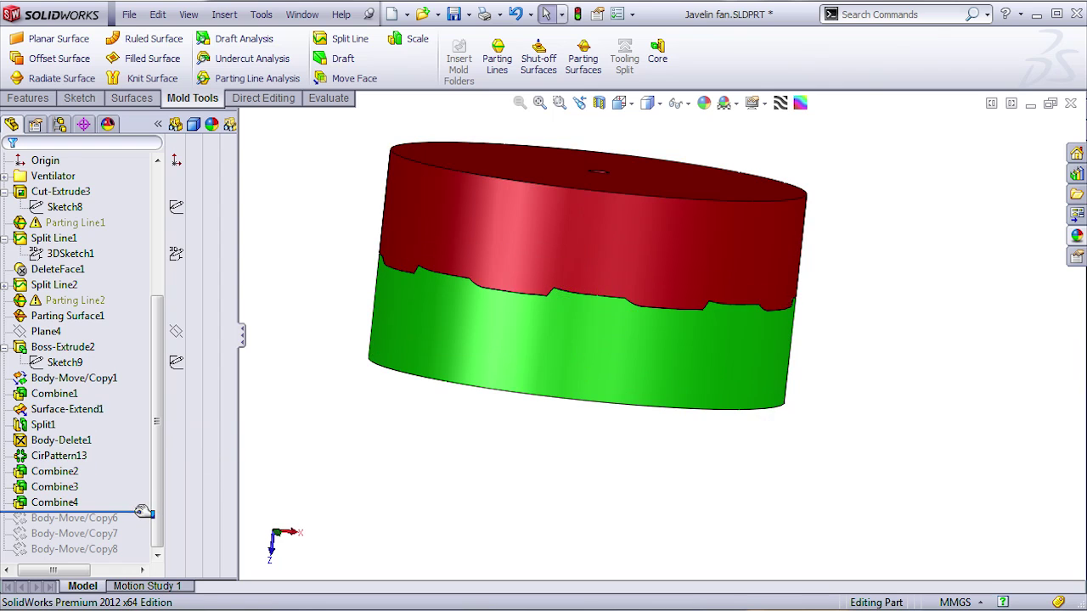
pyautogui.moveTo(143, 513); pyautogui.dragTo(129, 553)
pyautogui.click(64, 552)
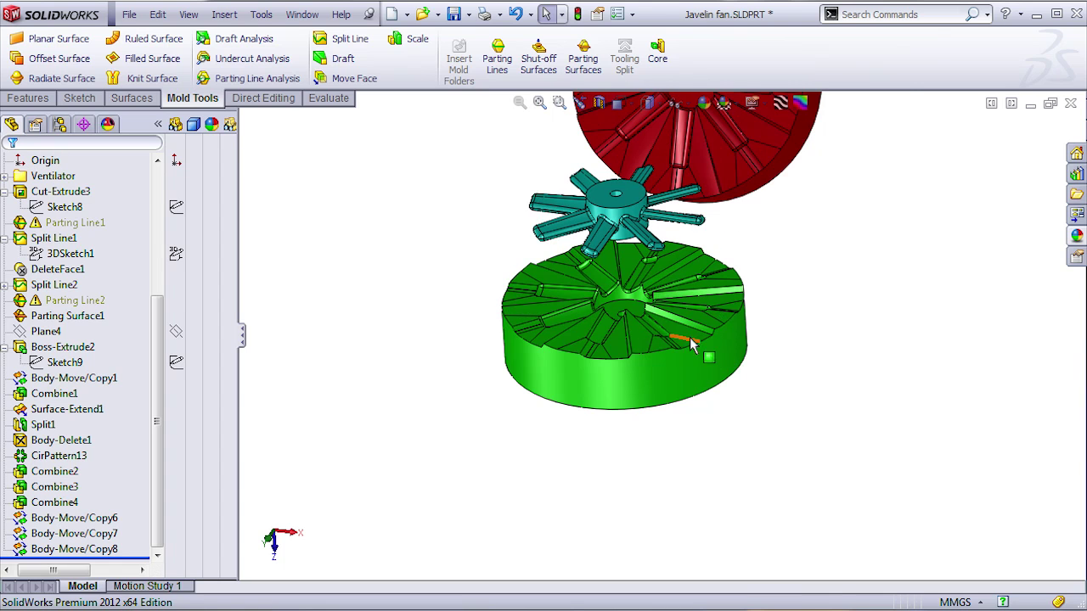
pyautogui.moveTo(669, 310); pyautogui.dragTo(644, 354, button='middle')
pyautogui.scroll(4, 786, 201)
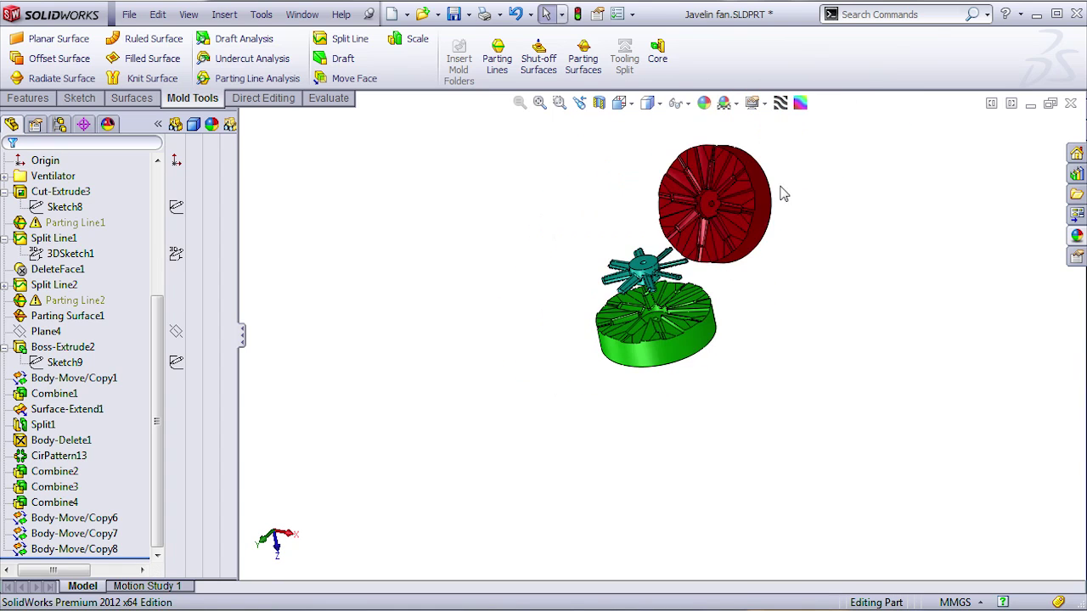
pyautogui.scroll(-4, 740, 220)
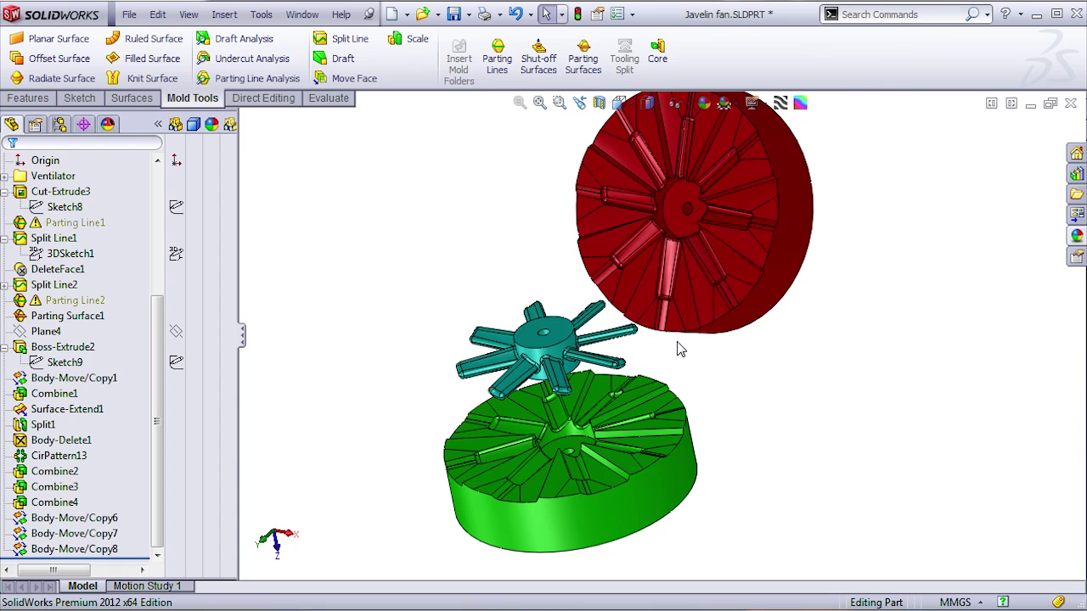
# Delete the three body move features Body-Move/Copy6, Body-Move/Copy7 and Body-Move/Copy8.
pyautogui.click(73, 517)
pyautogui.keyDown('shift'); pyautogui.click(73, 549); pyautogui.keyUp('shift')
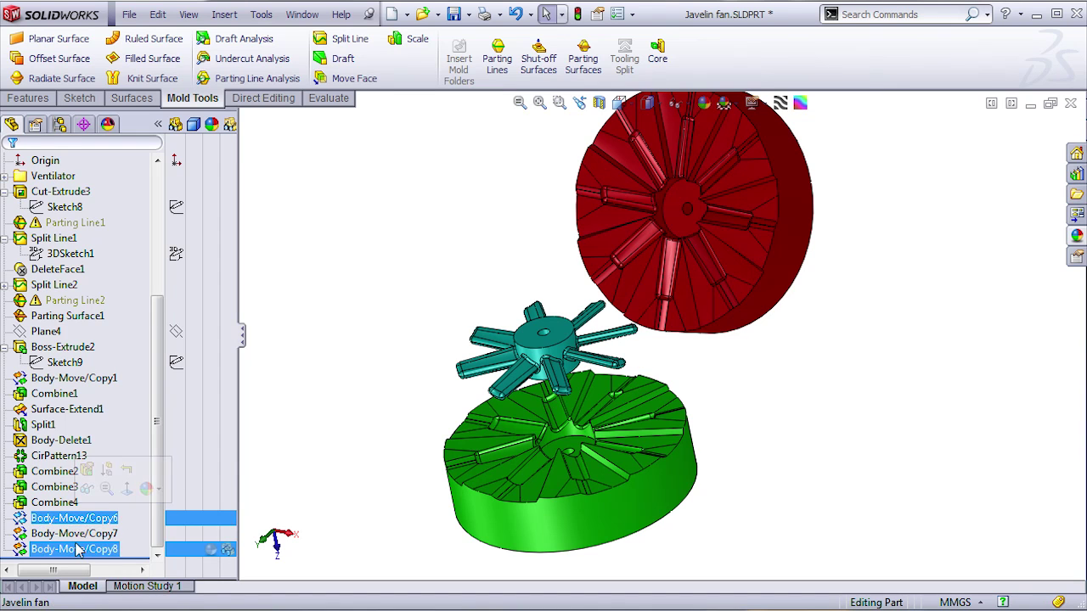
pyautogui.rightClick(80, 550)
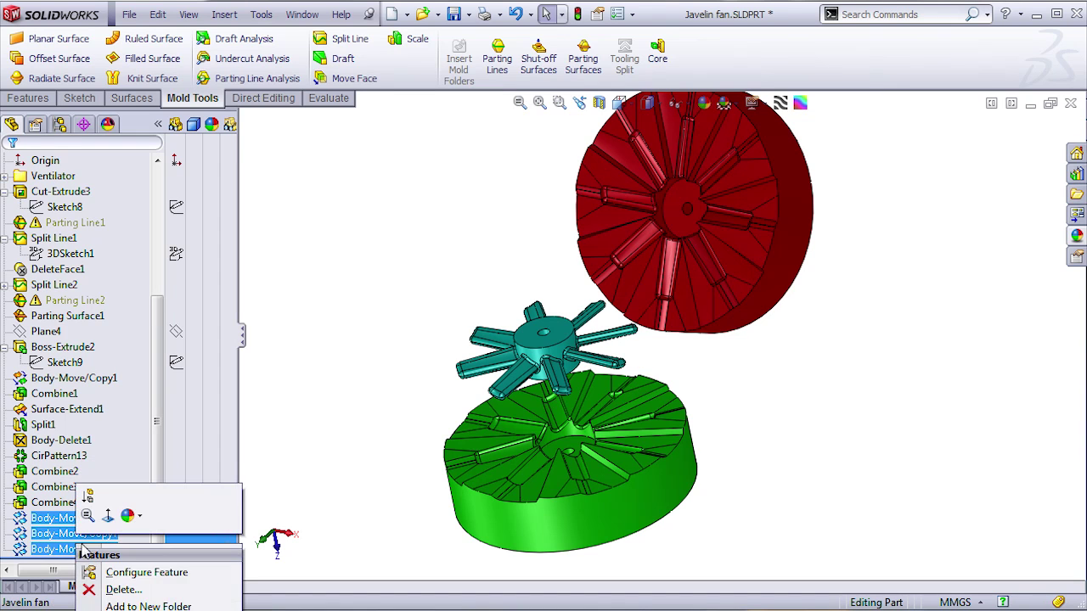
pyautogui.click(119, 589)
pyautogui.click(908, 166)
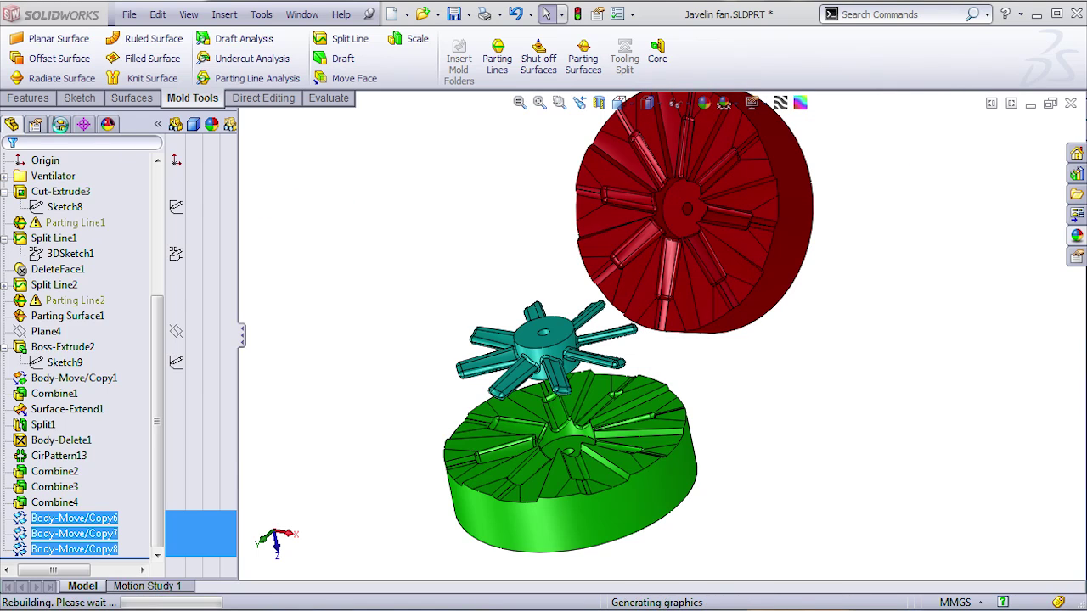
# Explode the model with ExplView1 and examine the fan between the separated mold halves.
pyautogui.click(60, 124)
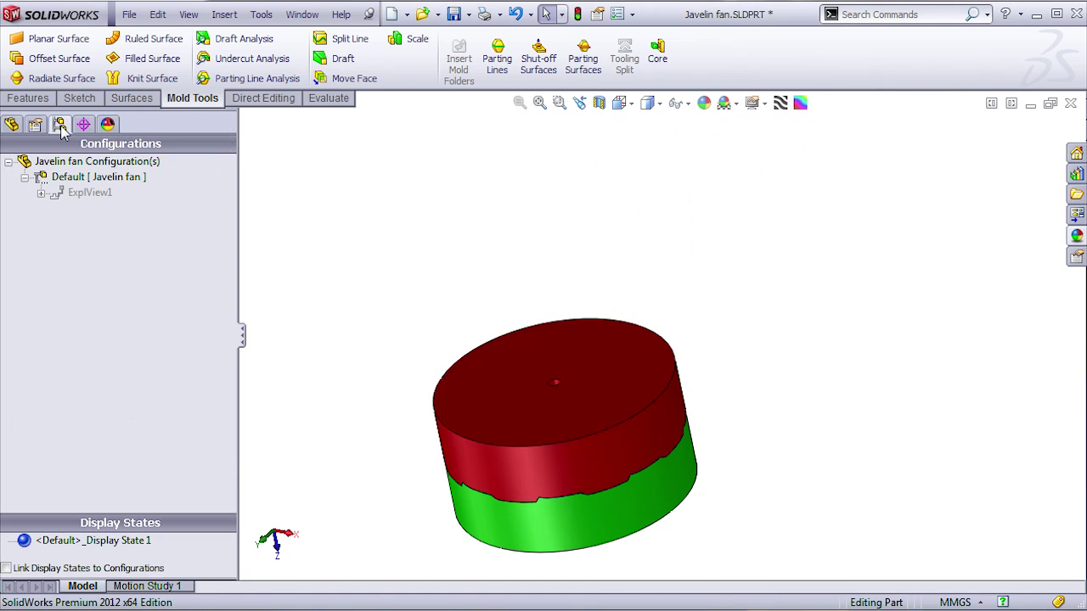
pyautogui.click(85, 194)
pyautogui.doubleClick(80, 196)
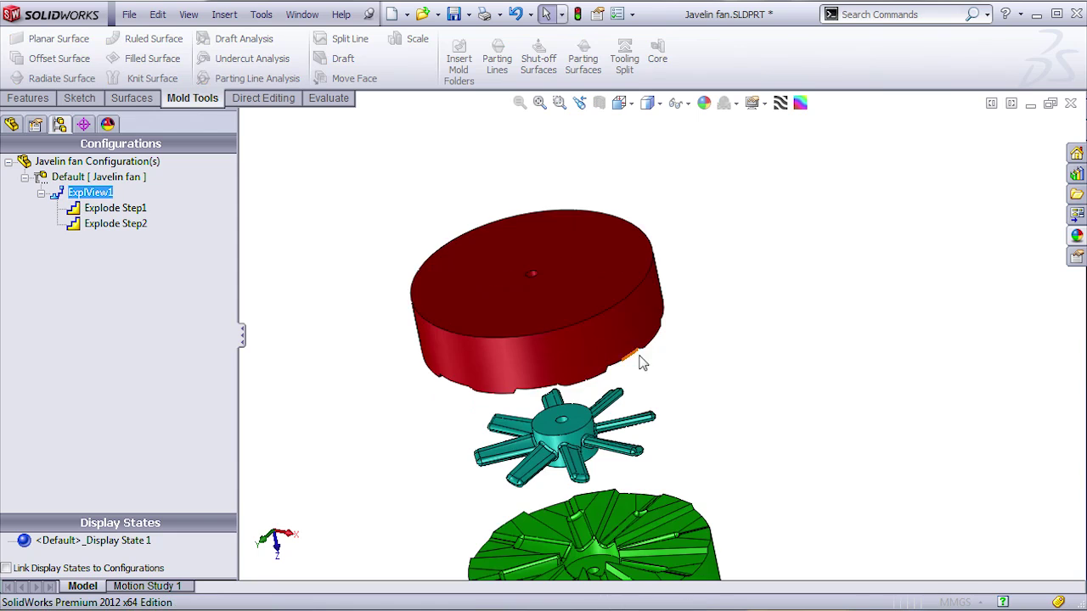
pyautogui.moveTo(643, 363); pyautogui.dragTo(628, 482, button='middle')
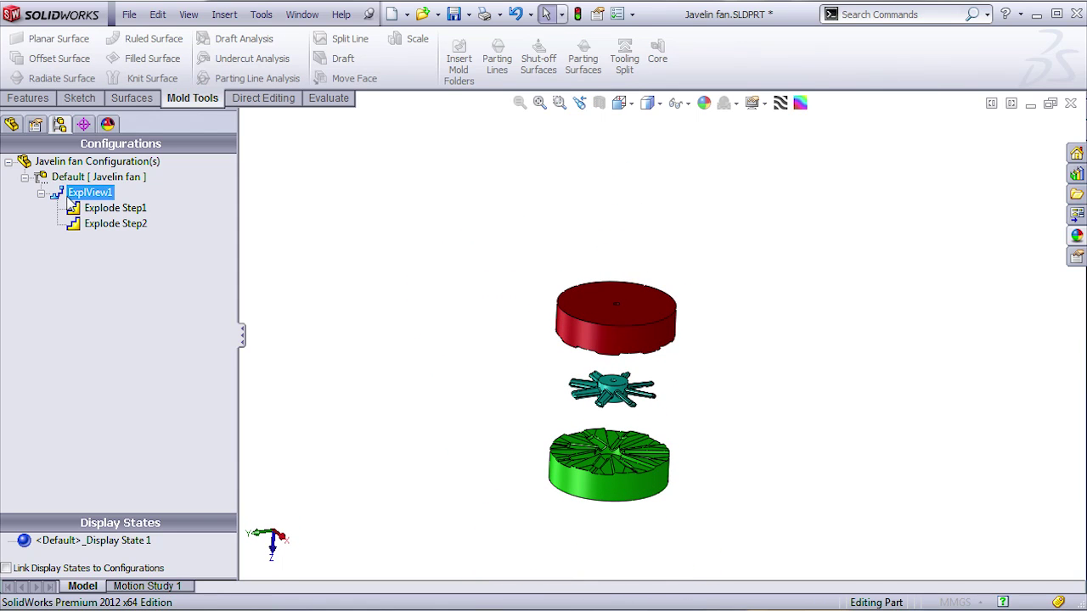
# Recheck the pattern and split features in the history, then collapse ExplView1 and fit the closed mold in view.
pyautogui.click(11, 124)
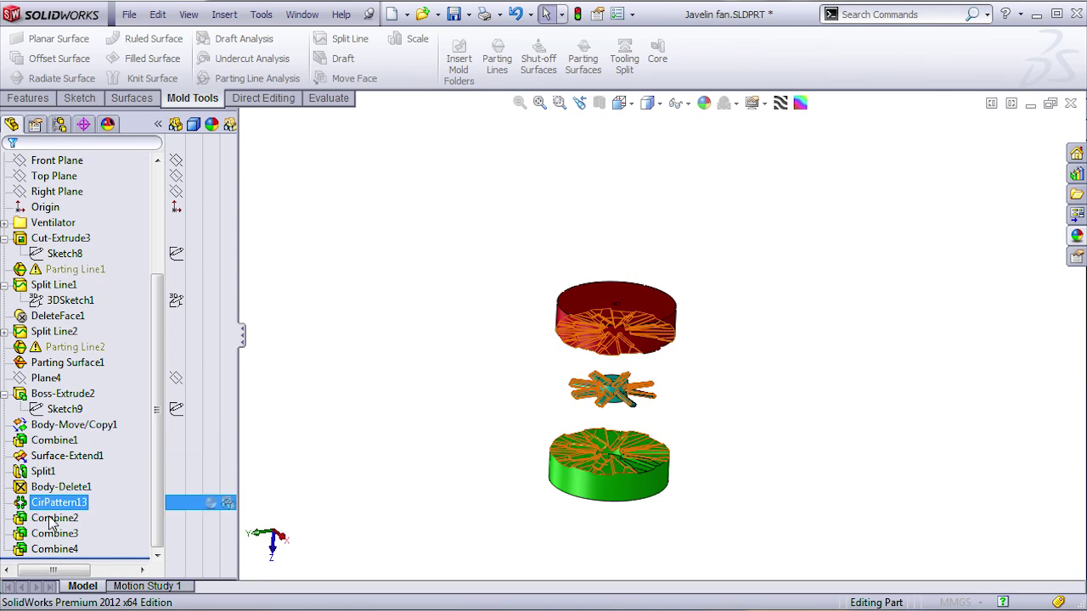
pyautogui.click(44, 472)
pyautogui.click(58, 124)
pyautogui.click(90, 192)
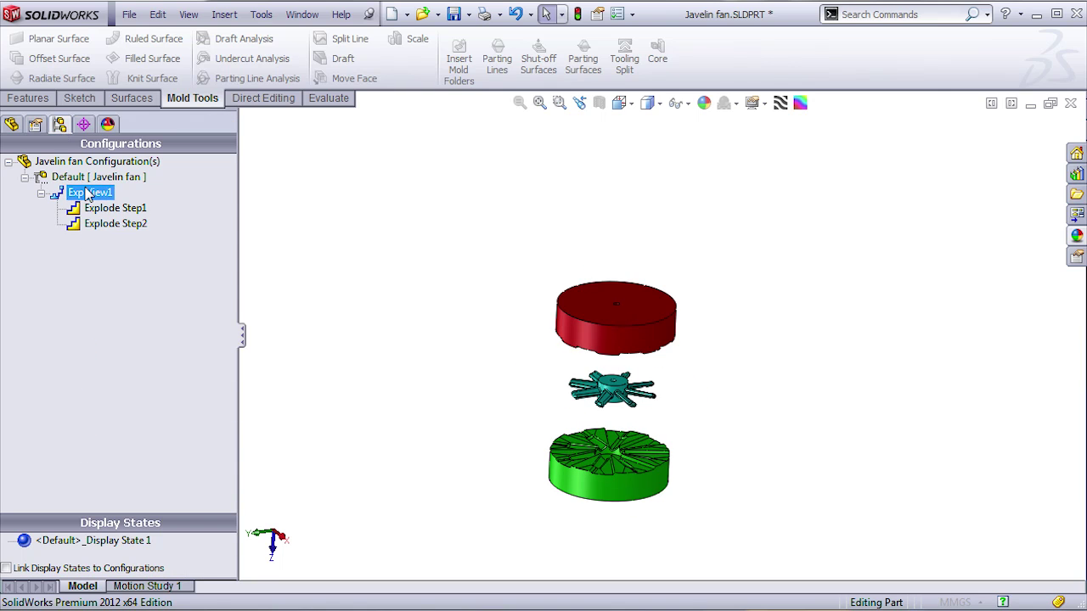
pyautogui.doubleClick(88, 194)
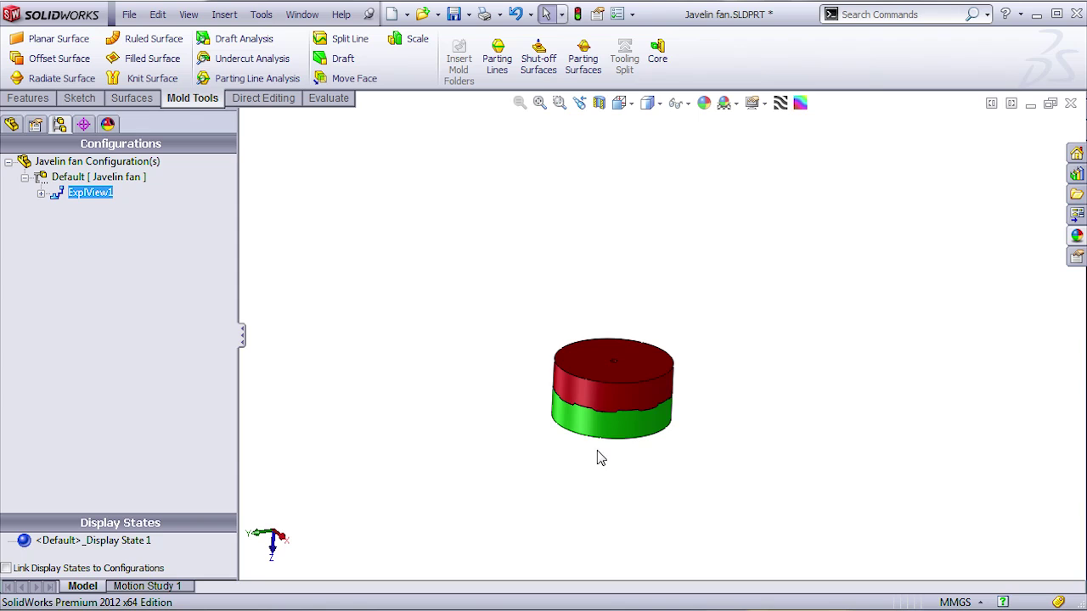
pyautogui.press('f')
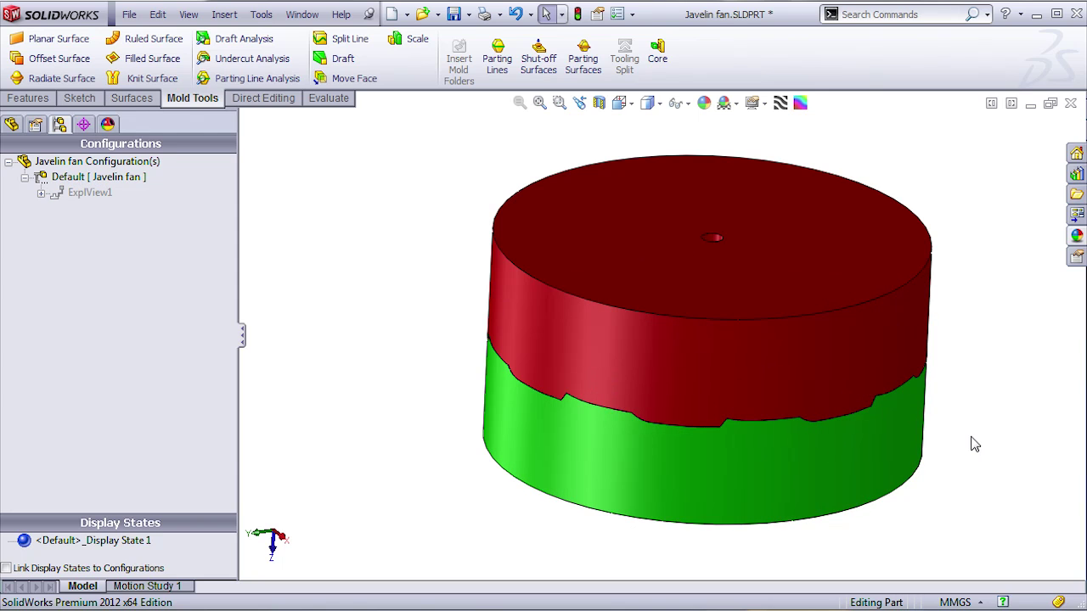